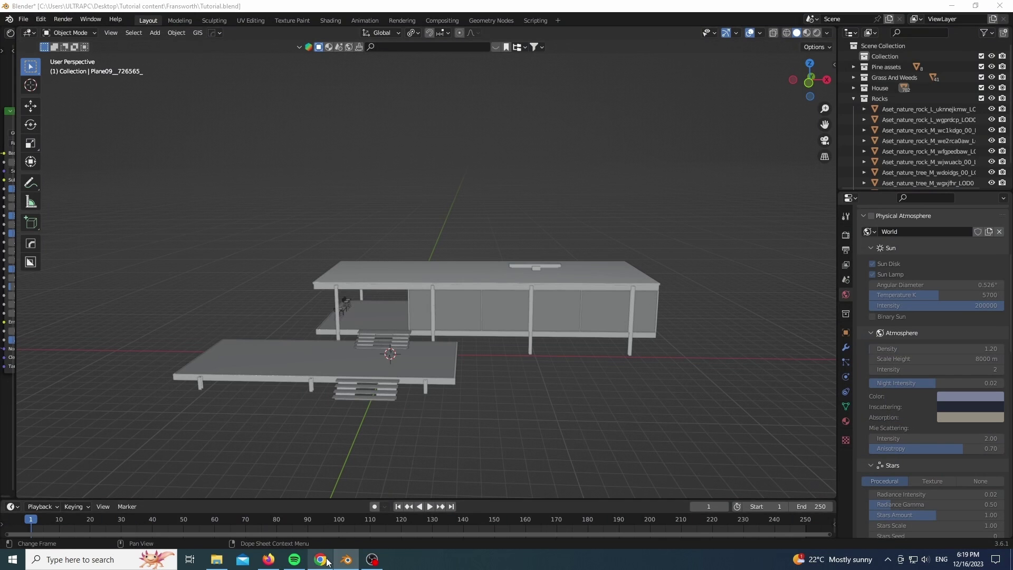
Switch to Chrome, view the Farnsworth House model on 3D Warehouse and the Sketchup Importer 0.23.0 release page, and return to Blender
{"action": "left_click", "coordinate": [321, 559]}
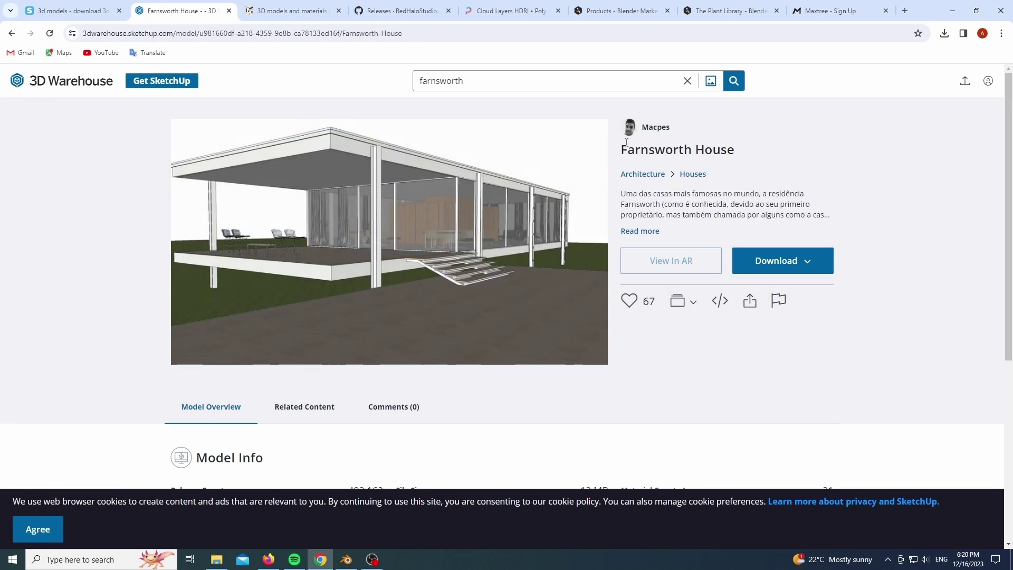
{"action": "left_click_drag", "start_coordinate": [616, 150], "coordinate": [747, 154]}
{"action": "left_click", "coordinate": [720, 148]}
{"action": "left_click", "coordinate": [400, 11]}
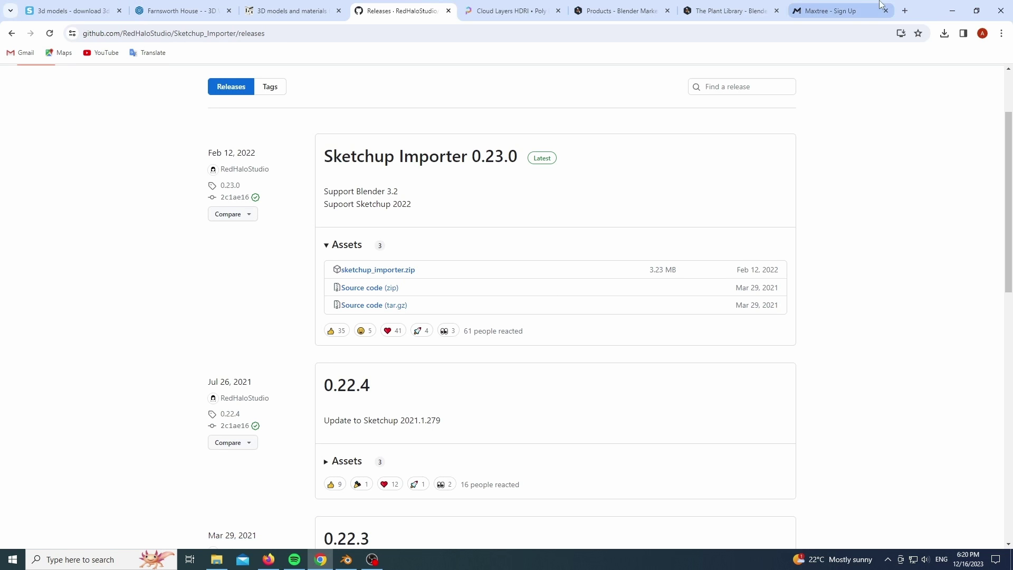
{"action": "left_click", "coordinate": [952, 11]}
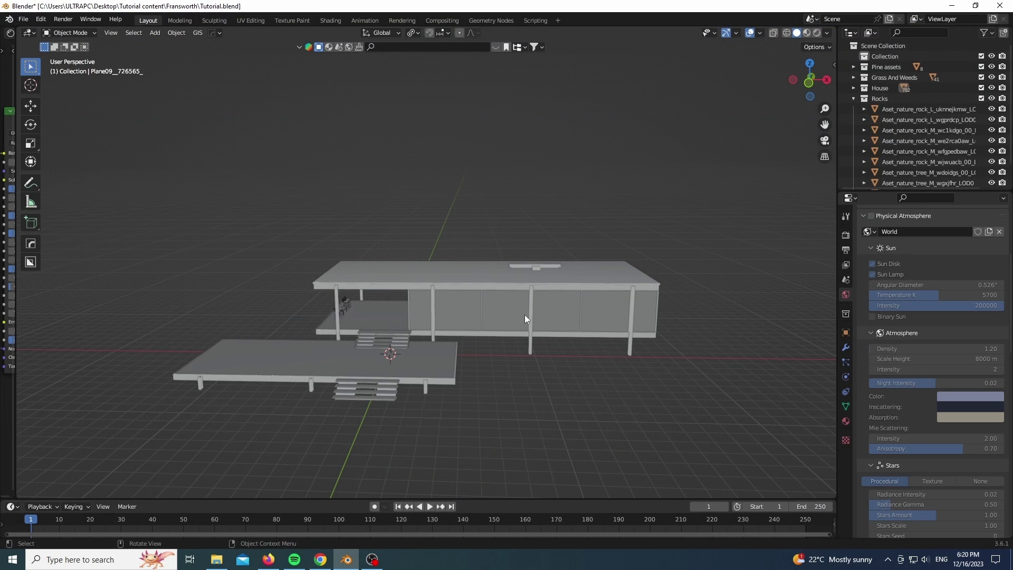
Select the lower terrace's floor surface and inspect its tiles up close in Material Preview shading
{"action": "scroll", "coordinate": [472, 334], "scroll_direction": "up", "scroll_amount": 8}
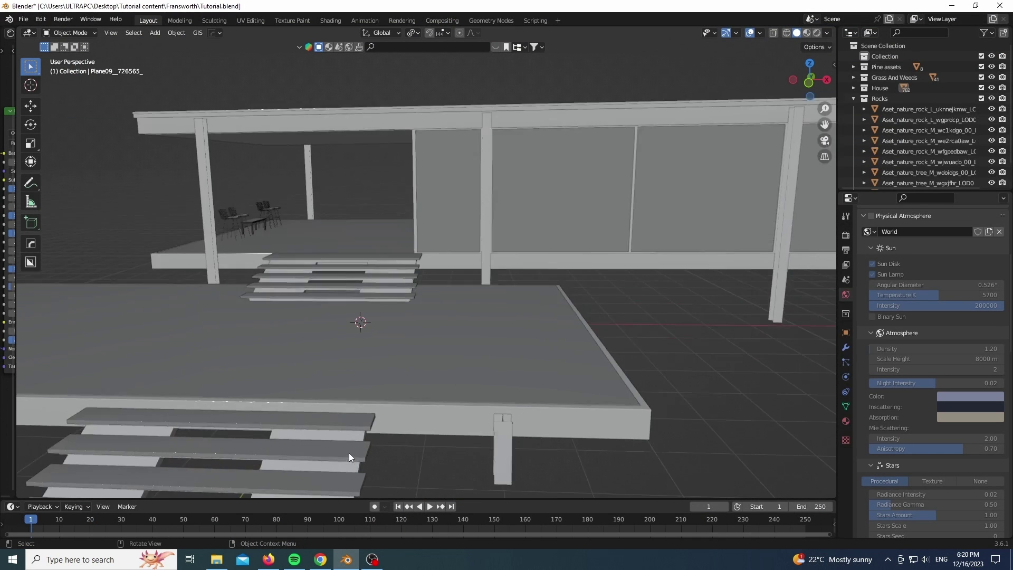
{"action": "scroll", "coordinate": [349, 452], "scroll_direction": "up", "scroll_amount": 1}
{"action": "left_click", "coordinate": [505, 361]}
{"action": "key", "text": "z"}
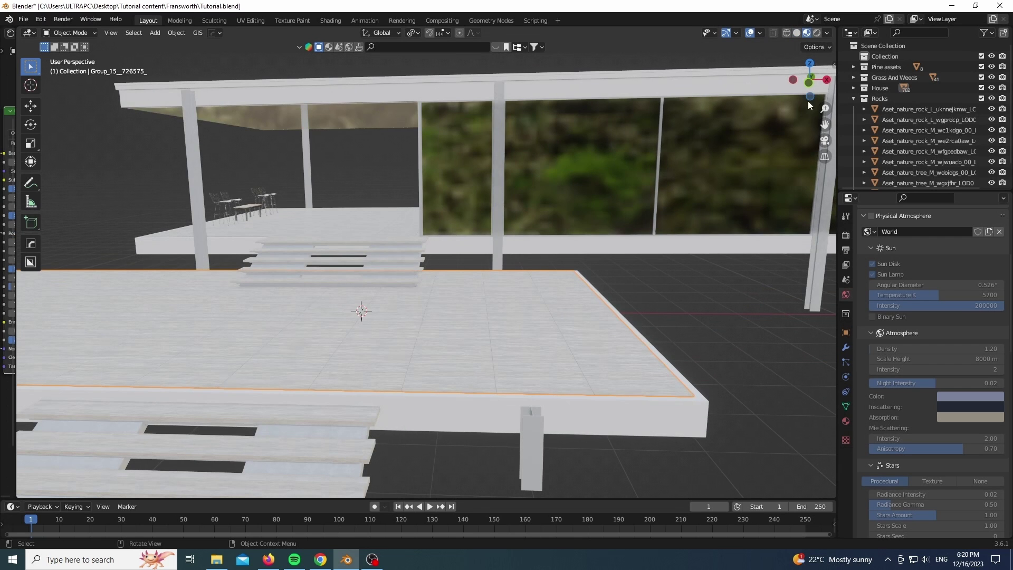
{"action": "middle_click_drag", "start_coordinate": [774, 97], "coordinate": [773, 127]}
{"action": "scroll", "coordinate": [314, 280], "scroll_direction": "up", "scroll_amount": 3}
{"action": "scroll", "coordinate": [612, 345], "scroll_direction": "down", "scroll_amount": 2}
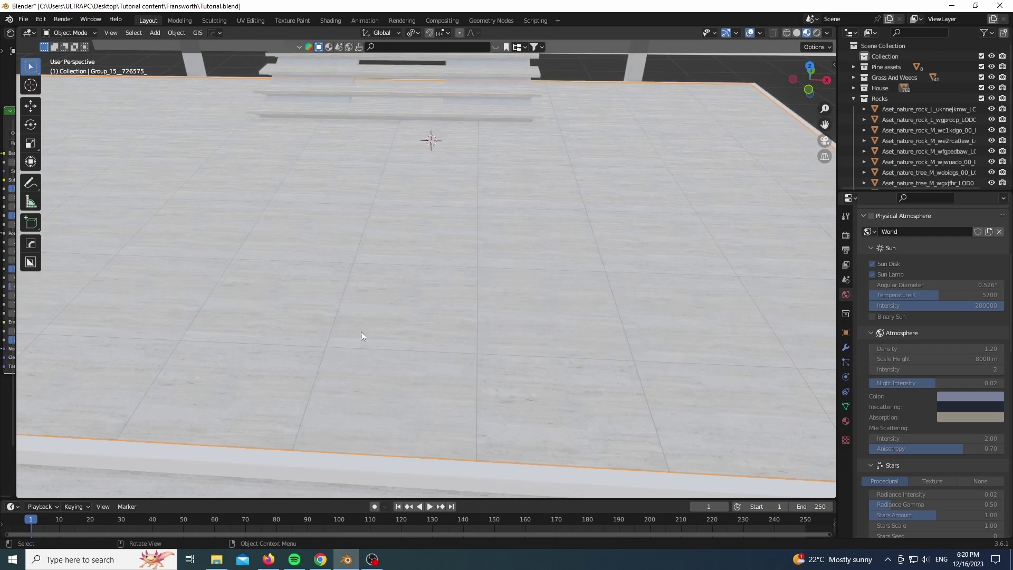
{"action": "scroll", "coordinate": [312, 334], "scroll_direction": "up", "scroll_amount": 2}
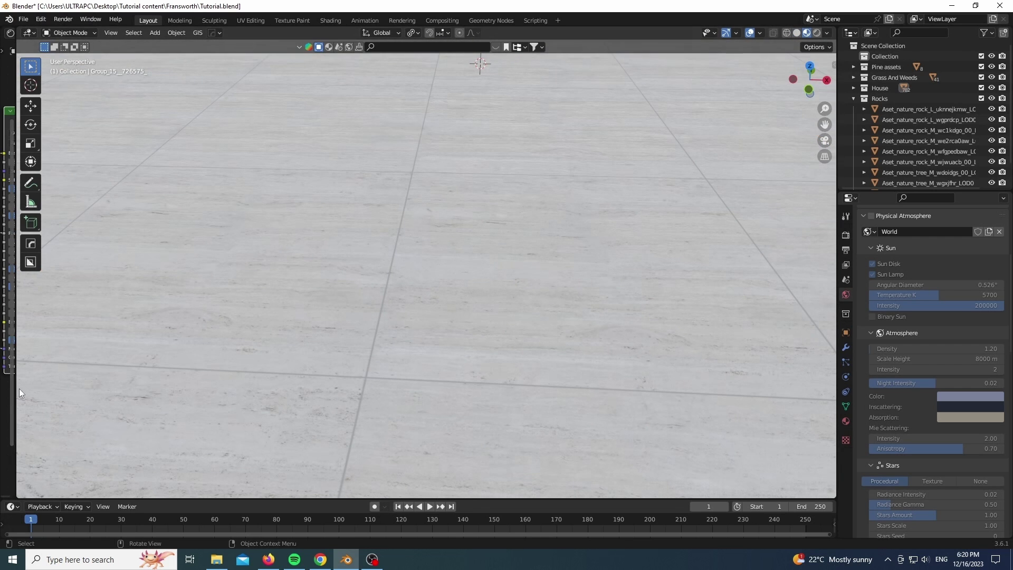
Widen the shader editor and preview the terrace floor material's Brick Texture node on the surface
{"action": "left_click_drag", "start_coordinate": [16, 388], "coordinate": [423, 359]}
{"action": "scroll", "coordinate": [87, 189], "scroll_direction": "down", "scroll_amount": 2}
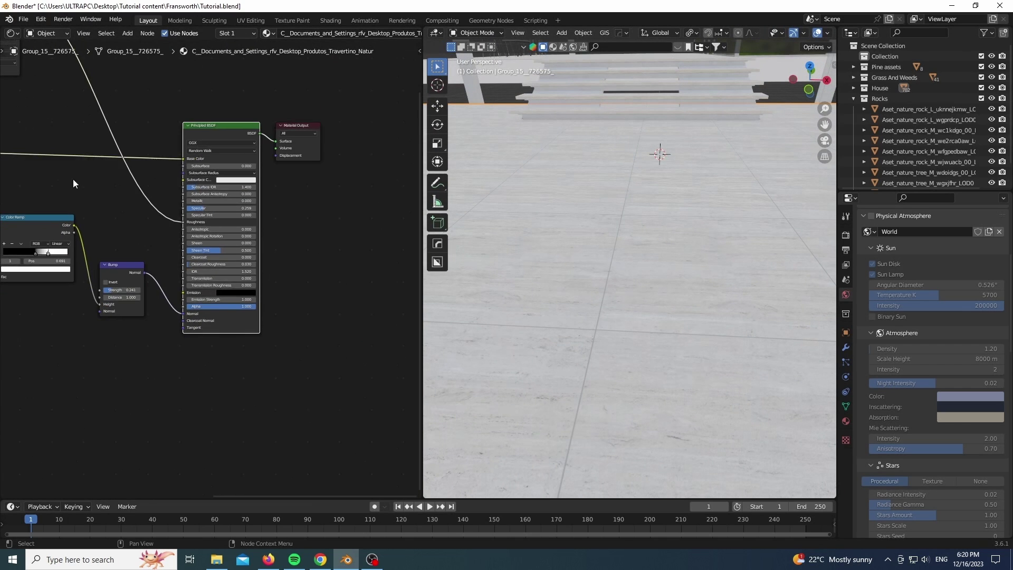
{"action": "middle_click_drag", "start_coordinate": [49, 171], "coordinate": [286, 227]}
{"action": "middle_click_drag", "start_coordinate": [127, 186], "coordinate": [212, 173]}
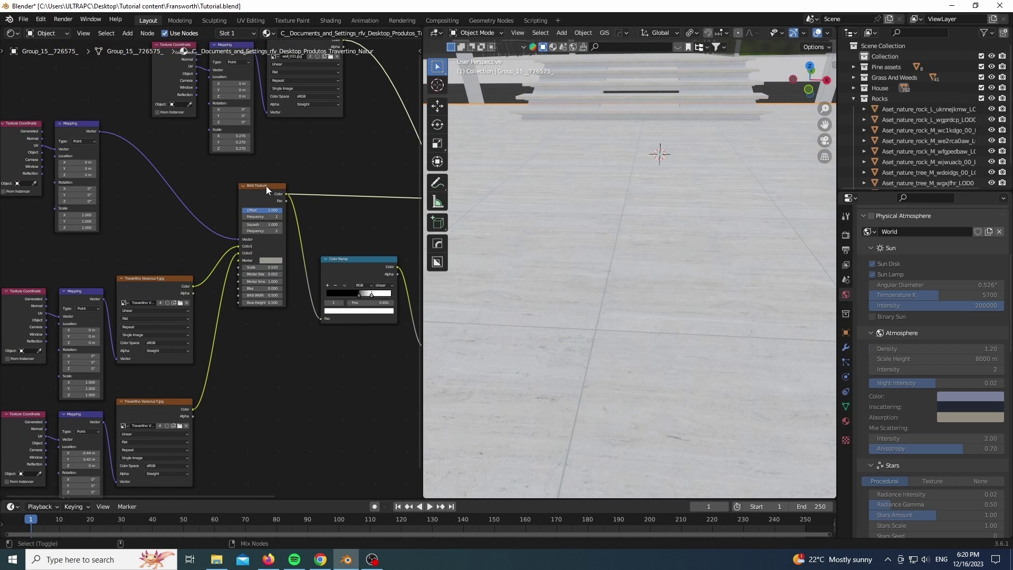
{"action": "middle_click_drag", "start_coordinate": [302, 158], "coordinate": [267, 156]}
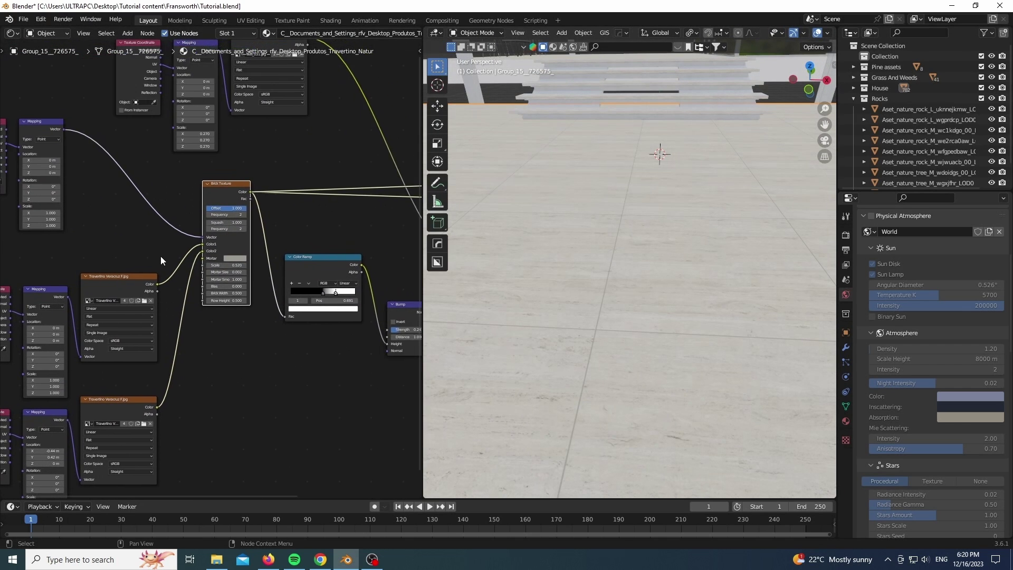
{"action": "scroll", "coordinate": [160, 256], "scroll_direction": "up", "scroll_amount": 7}
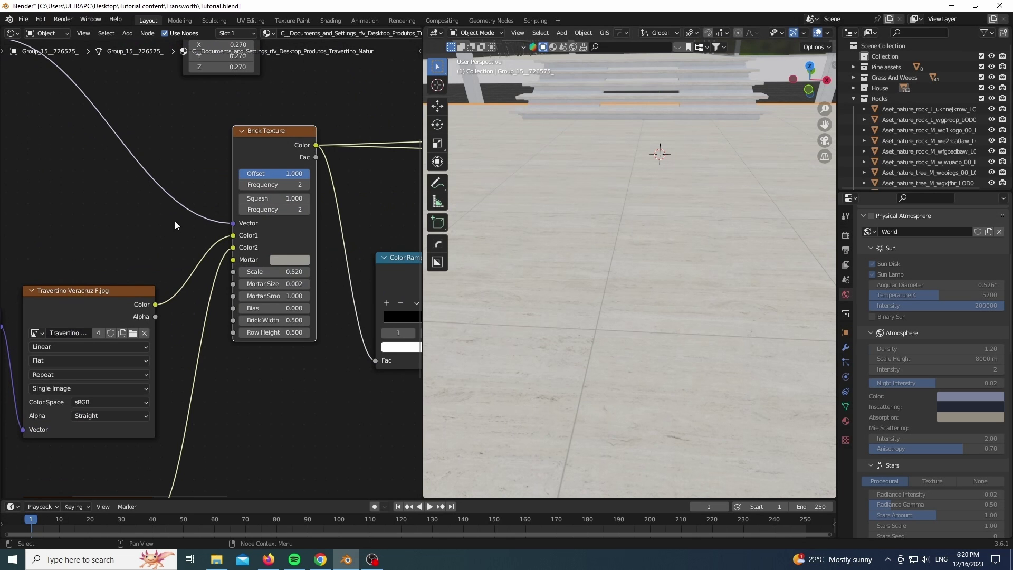
Preview each of the two Travertino Veracruz F.jpg image textures that feed the Brick Texture colors
{"action": "middle_click_drag", "start_coordinate": [169, 220], "coordinate": [350, 184]}
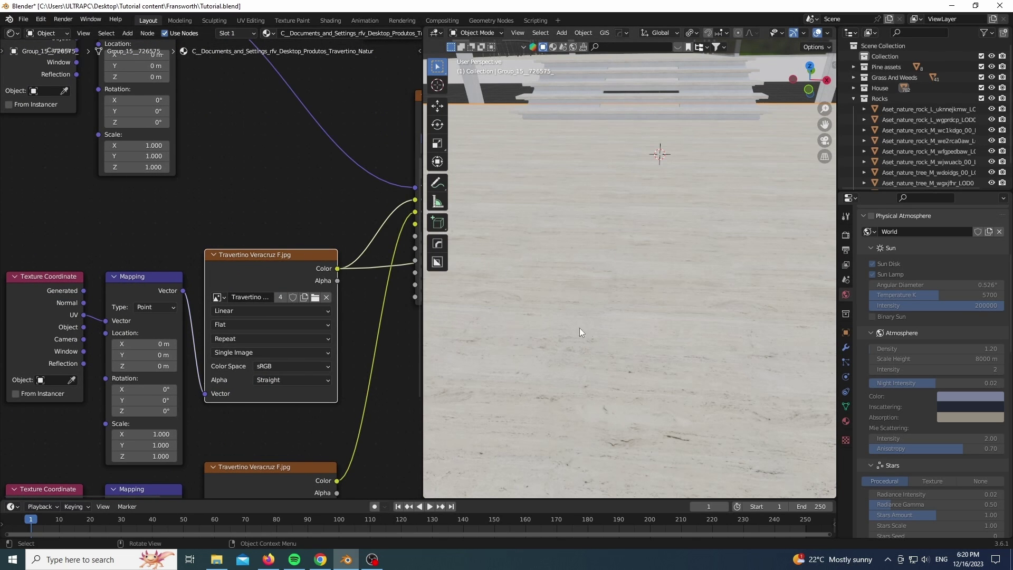
{"action": "middle_click_drag", "start_coordinate": [236, 222], "coordinate": [177, 50]}
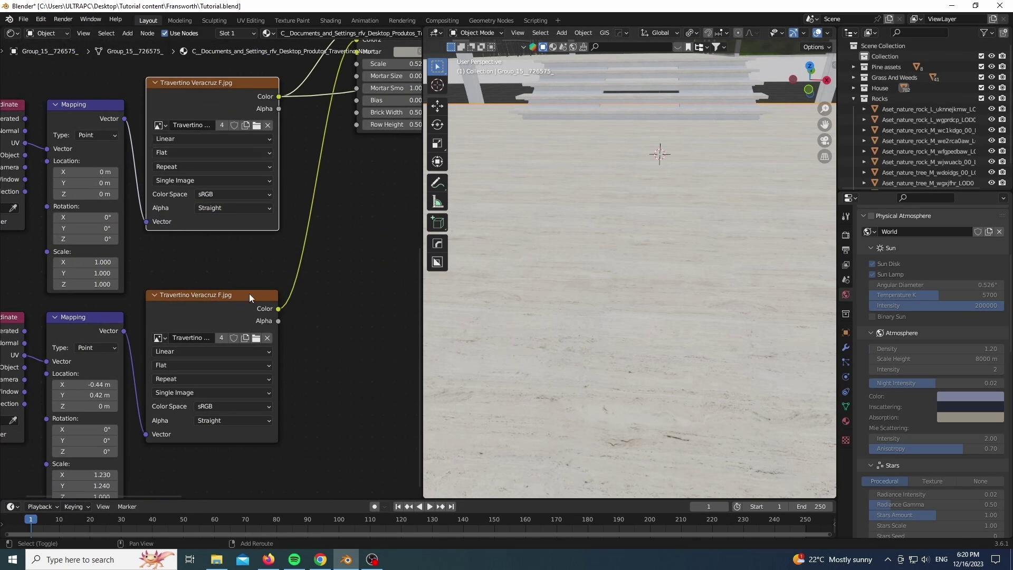
{"action": "left_click", "coordinate": [216, 300], "text": "ctrl+shift"}
{"action": "middle_click_drag", "start_coordinate": [179, 309], "coordinate": [281, 241]}
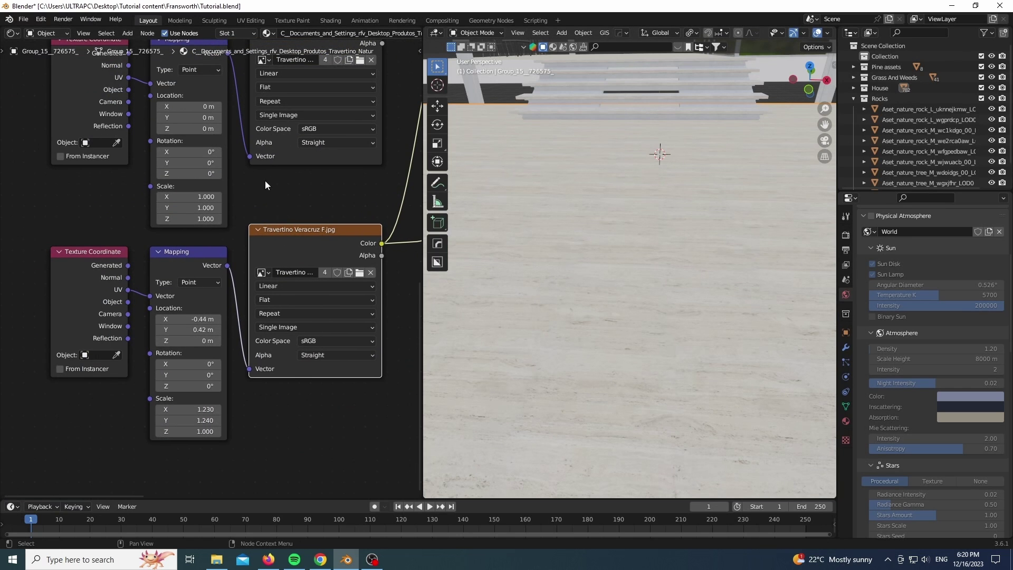
Preview the floor material's Color Ramp and Bump nodes, and reconnect the Principled BSDF to the material output
{"action": "middle_click_drag", "start_coordinate": [419, 255], "coordinate": [259, 302]}
{"action": "scroll", "coordinate": [267, 357], "scroll_direction": "down", "scroll_amount": 13}
{"action": "middle_click_drag", "start_coordinate": [359, 350], "coordinate": [203, 353]}
{"action": "scroll", "coordinate": [172, 231], "scroll_direction": "up", "scroll_amount": 3}
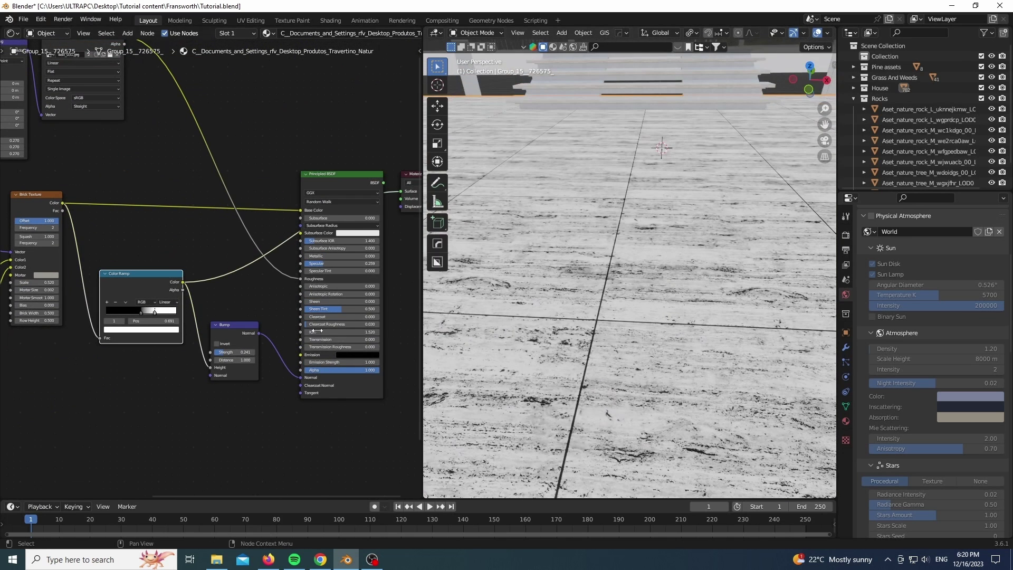
{"action": "left_click", "coordinate": [247, 331], "text": "ctrl+shift"}
{"action": "left_click", "coordinate": [350, 178], "text": "ctrl+shift"}
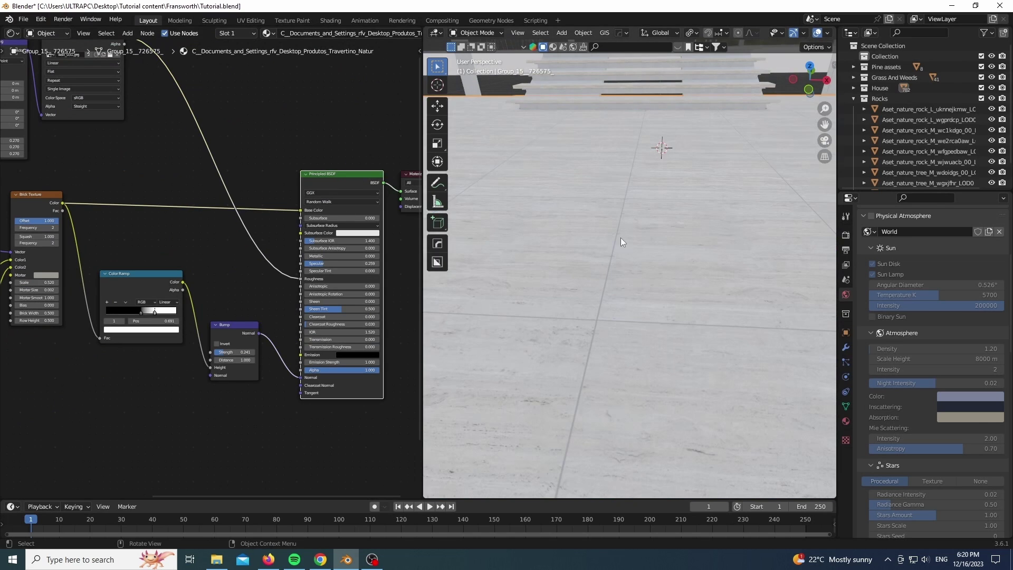
Select the house's glass pane, preview its roughness image texture, and reconnect the Principled BSDF to the output
{"action": "scroll", "coordinate": [624, 306], "scroll_direction": "down", "scroll_amount": 6}
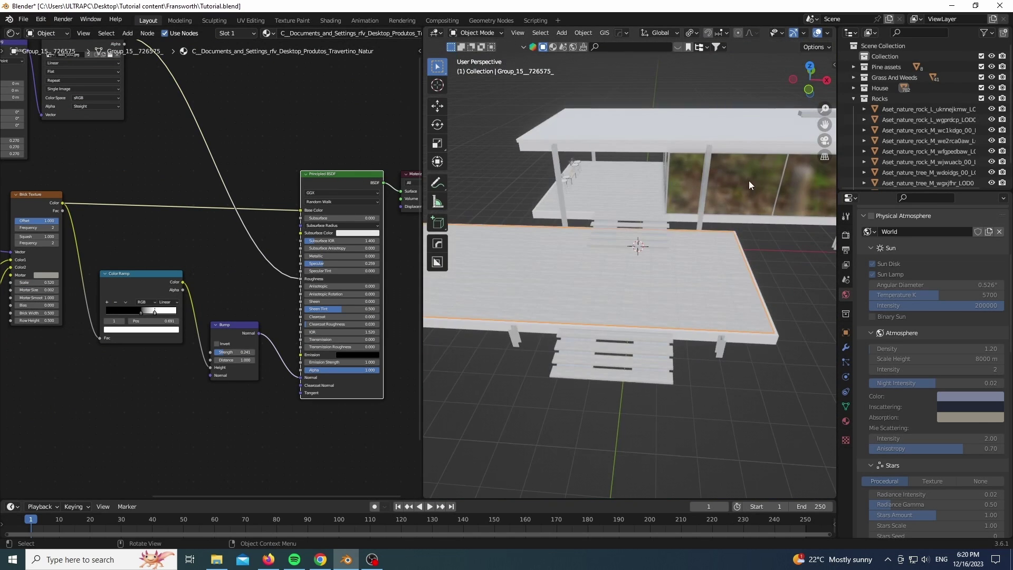
{"action": "scroll", "coordinate": [749, 184], "scroll_direction": "up", "scroll_amount": 4}
{"action": "left_click", "coordinate": [685, 211]}
{"action": "scroll", "coordinate": [236, 311], "scroll_direction": "up", "scroll_amount": 3}
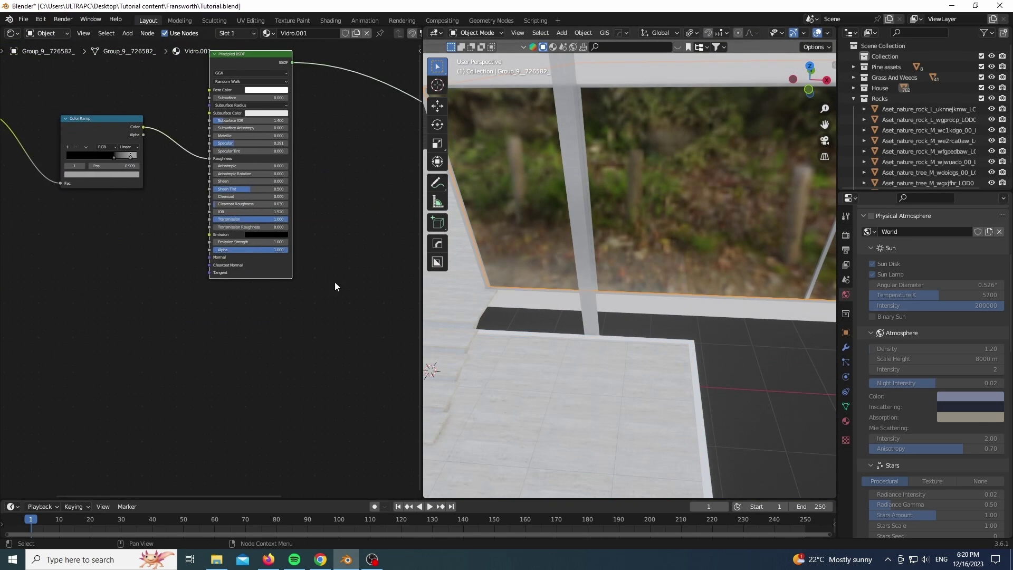
{"action": "middle_click_drag", "start_coordinate": [108, 322], "coordinate": [310, 375]}
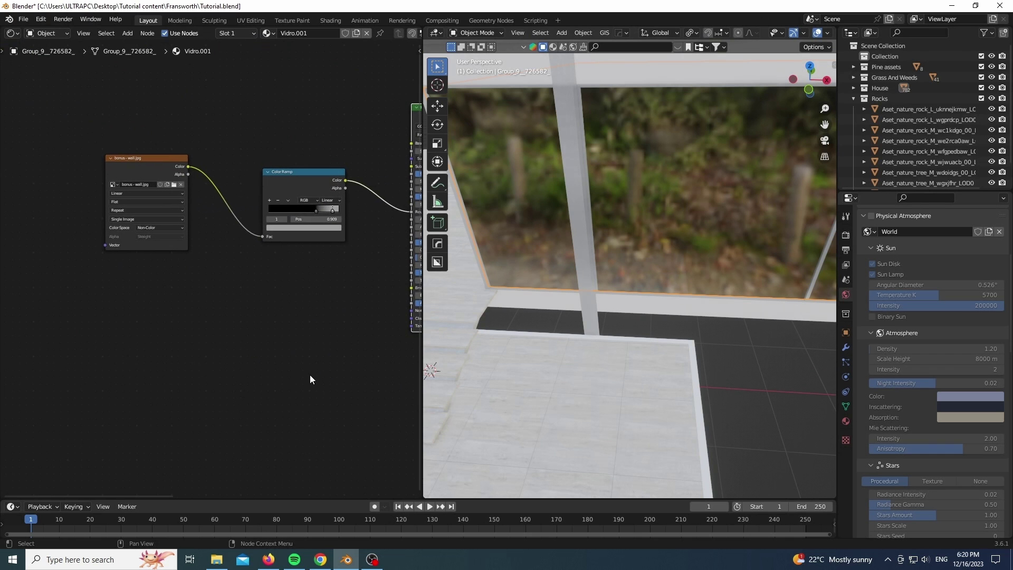
{"action": "left_click", "coordinate": [169, 161], "text": "ctrl+shift"}
{"action": "middle_click_drag", "start_coordinate": [246, 142], "coordinate": [66, 164]}
{"action": "left_click", "coordinate": [298, 134], "text": "ctrl+shift"}
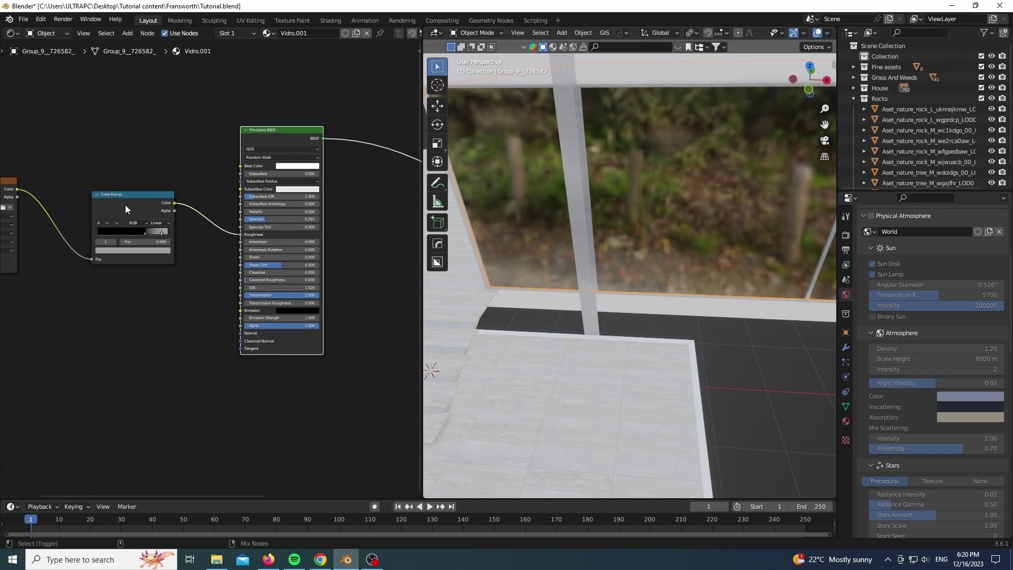
Examine the Volume Absorption node connected to the Vidro.001 glass material's output
{"action": "middle_click_drag", "start_coordinate": [240, 142], "coordinate": [111, 123]}
{"action": "middle_click_drag", "start_coordinate": [343, 278], "coordinate": [176, 255]}
{"action": "scroll", "coordinate": [306, 233], "scroll_direction": "up", "scroll_amount": 1}
{"action": "scroll", "coordinate": [306, 234], "scroll_direction": "up", "scroll_amount": 1}
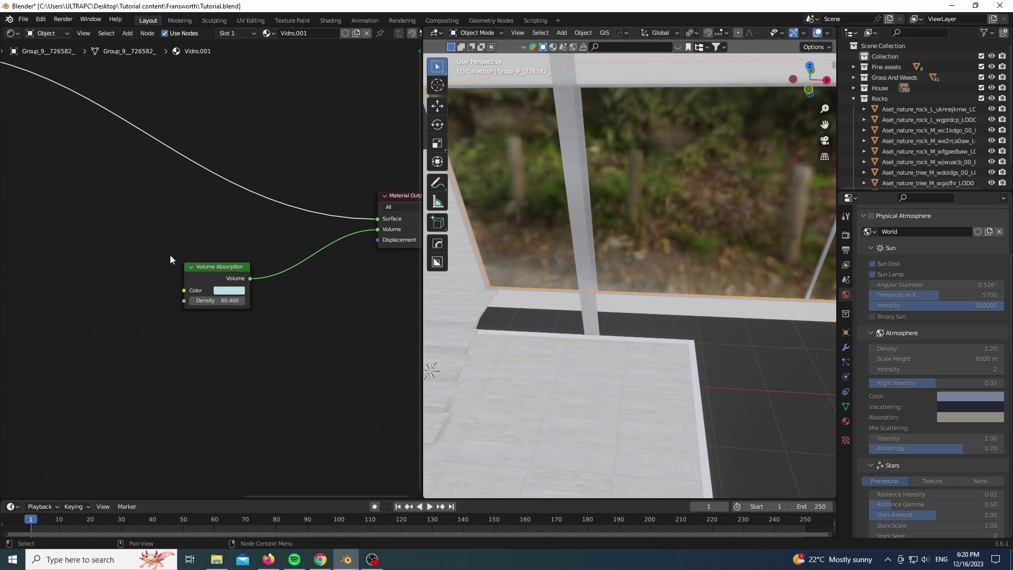
Select the white metal columns and frames and examine the dirty-reflect image texture driving their roughness
{"action": "left_click", "coordinate": [584, 206]}
{"action": "scroll", "coordinate": [192, 121], "scroll_direction": "down", "scroll_amount": 2}
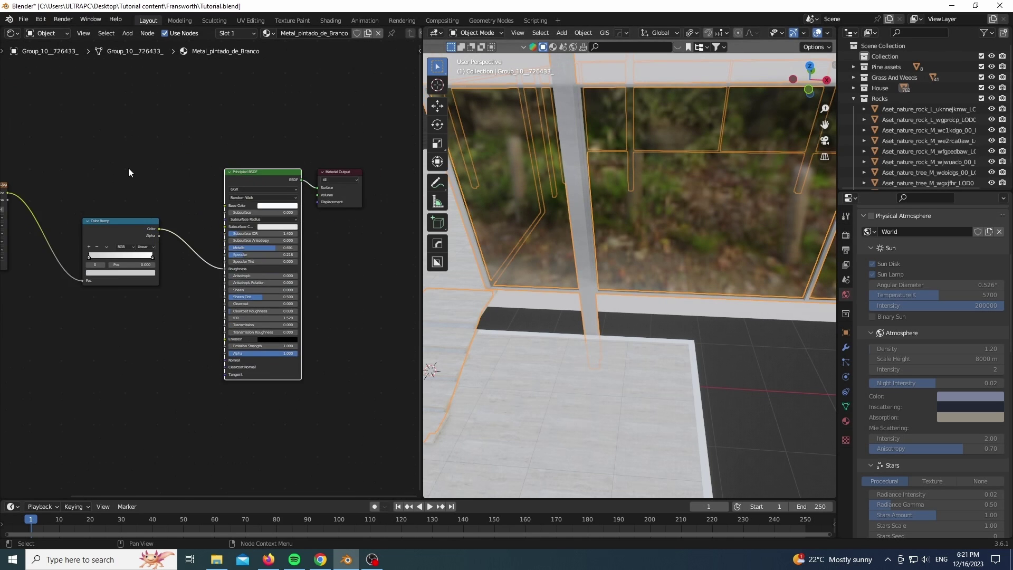
{"action": "middle_click_drag", "start_coordinate": [136, 167], "coordinate": [326, 173]}
{"action": "scroll", "coordinate": [225, 177], "scroll_direction": "up", "scroll_amount": 2}
{"action": "middle_click_drag", "start_coordinate": [667, 181], "coordinate": [682, 260]}
{"action": "scroll", "coordinate": [550, 232], "scroll_direction": "up", "scroll_amount": 5}
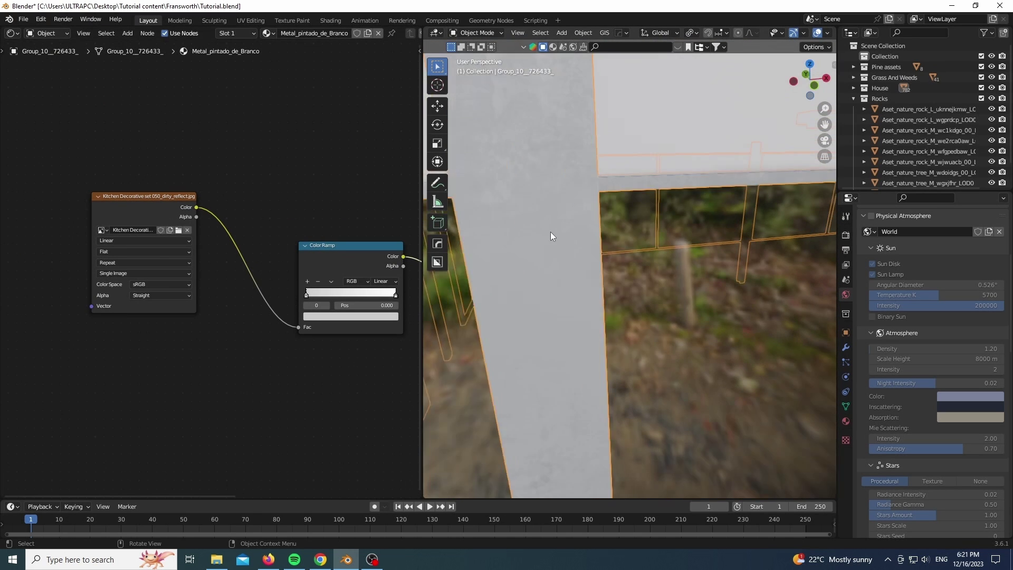
Preview the white metal material's Principled BSDF and Color Ramp nodes on a column
{"action": "middle_click_drag", "start_coordinate": [314, 204], "coordinate": [154, 174], "text": "shift"}
{"action": "left_click", "coordinate": [352, 157], "text": "ctrl+shift"}
{"action": "scroll", "coordinate": [610, 206], "scroll_direction": "down", "scroll_amount": 5}
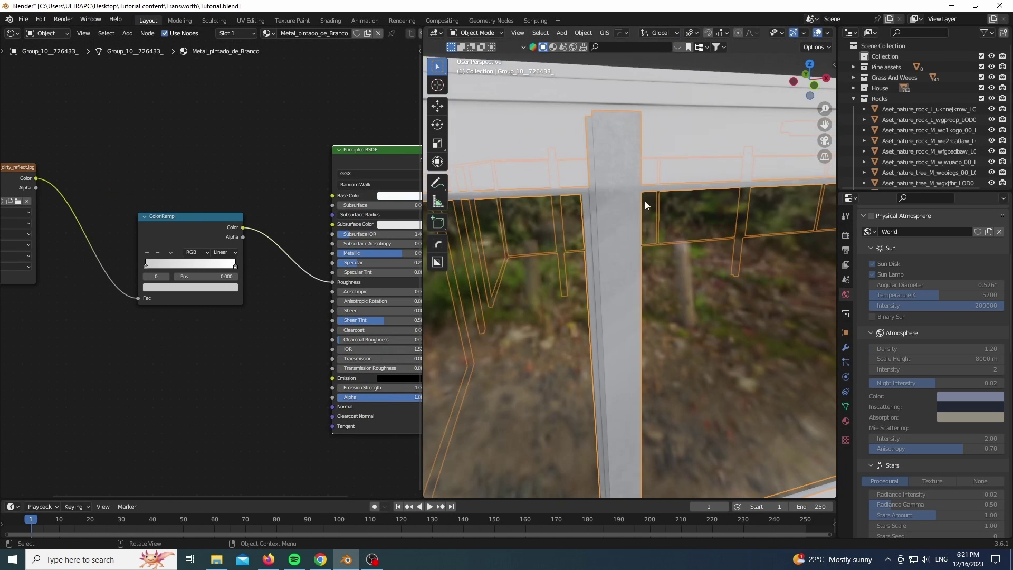
{"action": "left_click", "coordinate": [220, 230], "text": "ctrl+shift"}
{"action": "scroll", "coordinate": [605, 157], "scroll_direction": "up", "scroll_amount": 5}
{"action": "scroll", "coordinate": [615, 167], "scroll_direction": "down", "scroll_amount": 4}
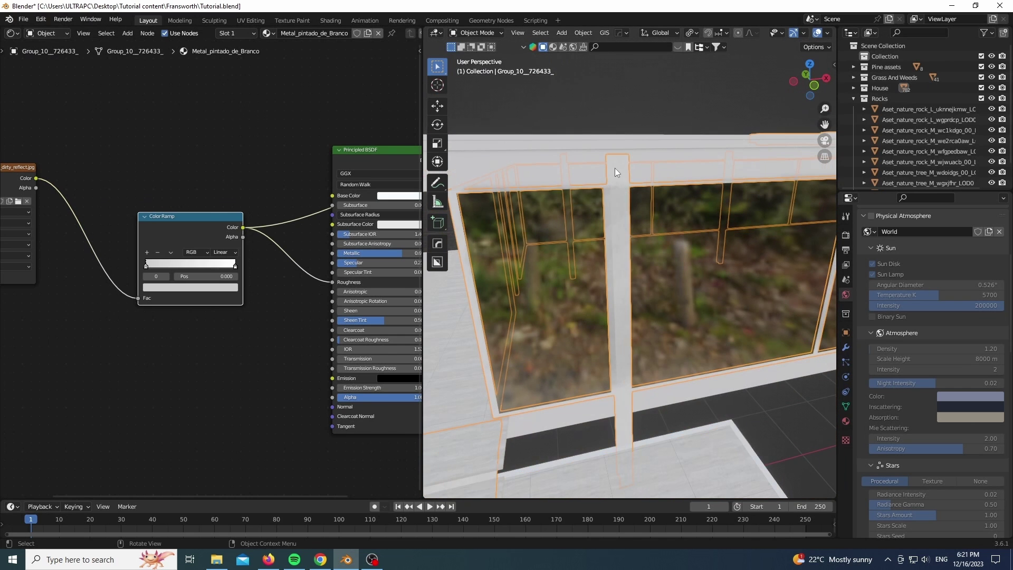
Try a different Metallic value on the white metal material's Principled BSDF and undo the change
{"action": "middle_click_drag", "start_coordinate": [391, 159], "coordinate": [219, 151]}
{"action": "scroll", "coordinate": [118, 197], "scroll_direction": "up", "scroll_amount": 1}
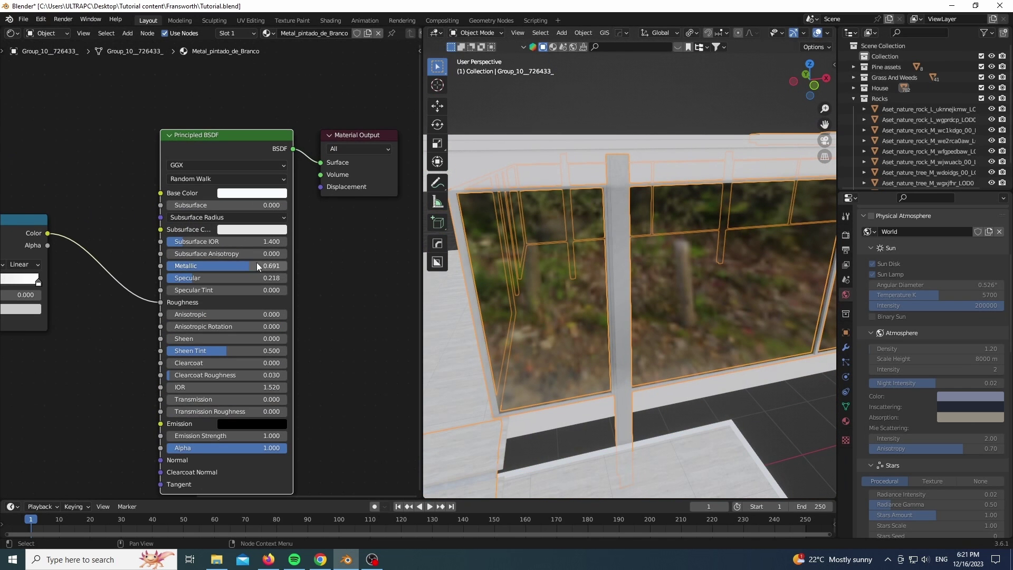
{"action": "left_click_drag", "start_coordinate": [250, 263], "coordinate": [278, 264]}
{"action": "key", "text": "ctrl+z"}
Collapse the shader editor and return the widened viewport to Solid shading
{"action": "scroll", "coordinate": [586, 221], "scroll_direction": "down", "scroll_amount": 5}
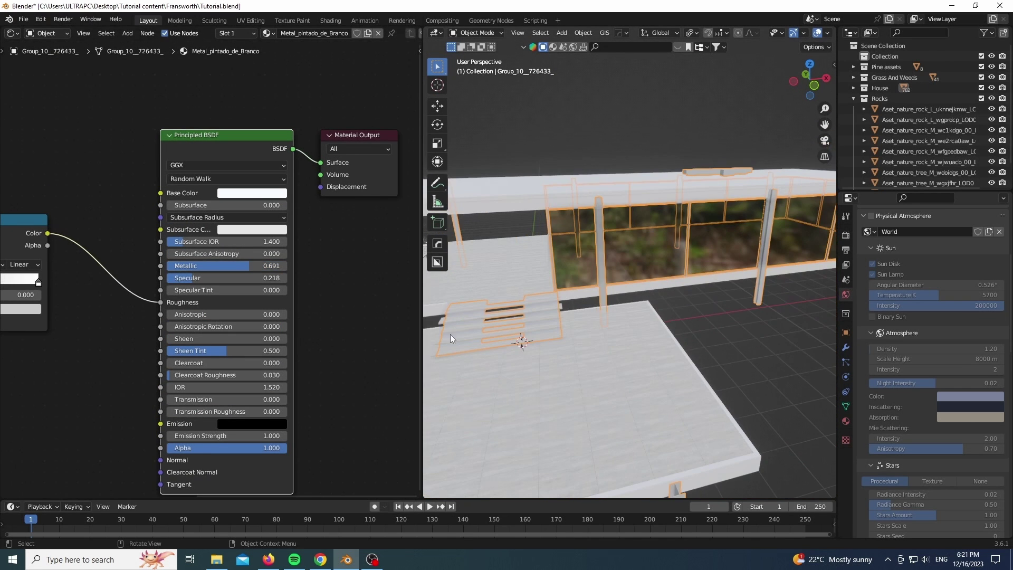
{"action": "left_click_drag", "start_coordinate": [420, 337], "coordinate": [16, 316]}
{"action": "scroll", "coordinate": [438, 354], "scroll_direction": "down", "scroll_amount": 3}
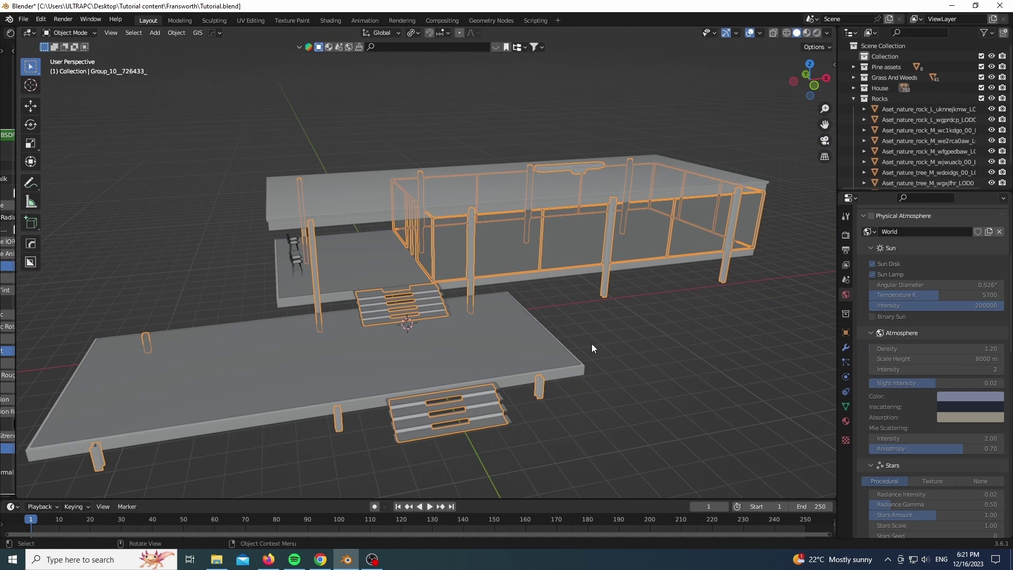
Turn on shadow and cavity display for the solid viewport shading and clear the selection
{"action": "left_click_drag", "start_coordinate": [809, 79], "coordinate": [809, 46]}
{"action": "left_click", "coordinate": [826, 32]}
{"action": "left_click", "coordinate": [817, 83]}
{"action": "left_click", "coordinate": [807, 115]}
{"action": "left_click", "coordinate": [766, 258]}
{"action": "left_click", "coordinate": [766, 246]}
{"action": "left_click", "coordinate": [672, 338]}
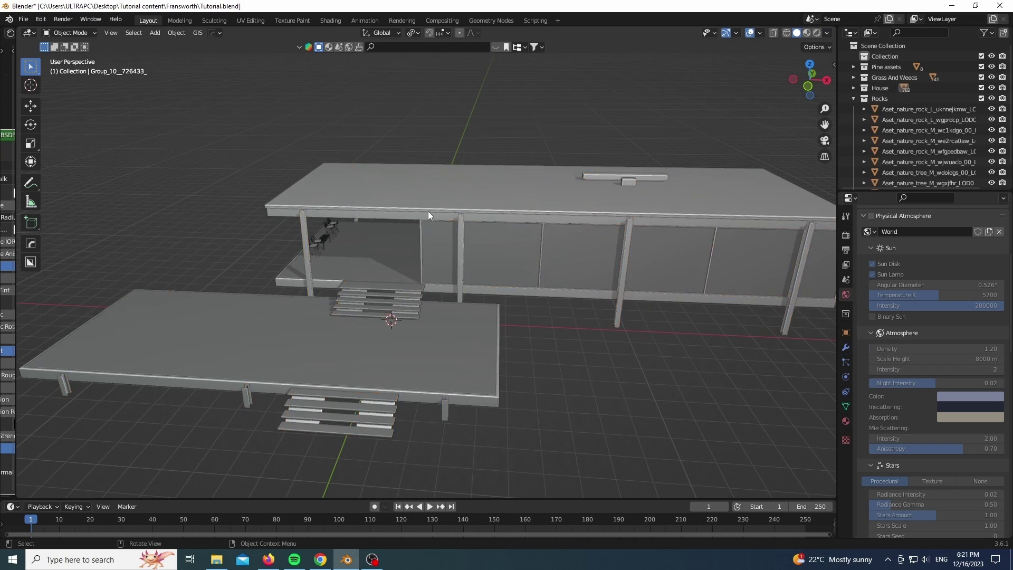
Add a plane mesh beneath the house as ground and scale it by 100
{"action": "scroll", "coordinate": [425, 211], "scroll_direction": "down", "scroll_amount": 4}
{"action": "scroll", "coordinate": [472, 242], "scroll_direction": "up", "scroll_amount": 3}
{"action": "left_click_drag", "start_coordinate": [811, 79], "coordinate": [839, 95]}
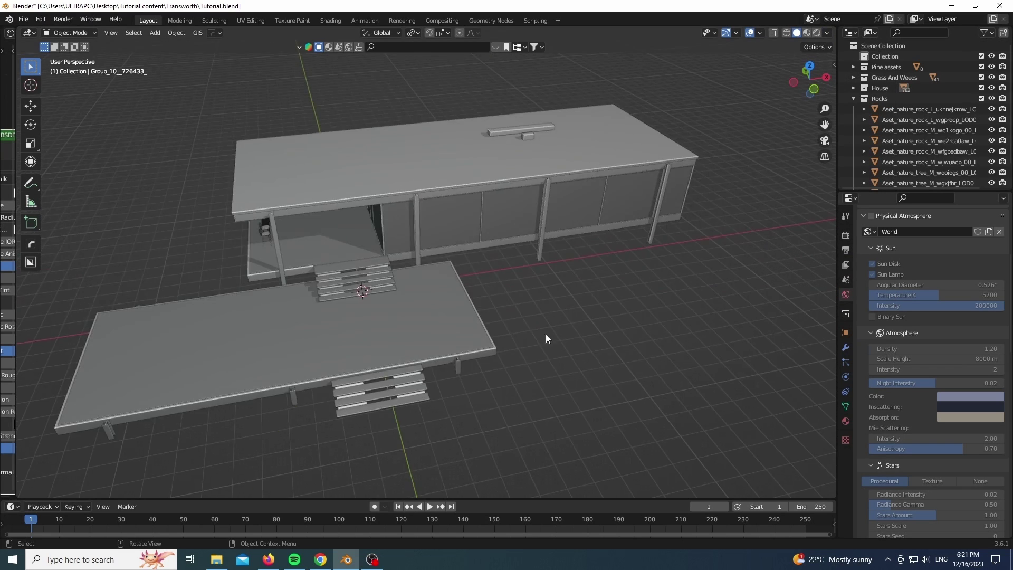
{"action": "scroll", "coordinate": [520, 353], "scroll_direction": "down", "scroll_amount": 12}
{"action": "scroll", "coordinate": [486, 314], "scroll_direction": "up", "scroll_amount": 6}
{"action": "scroll", "coordinate": [479, 299], "scroll_direction": "up", "scroll_amount": 3}
{"action": "middle_click_drag", "start_coordinate": [479, 298], "coordinate": [401, 248]}
{"action": "key", "text": "shift+a"}
{"action": "mouse_move", "coordinate": [316, 131]}
{"action": "left_click", "coordinate": [398, 135]}
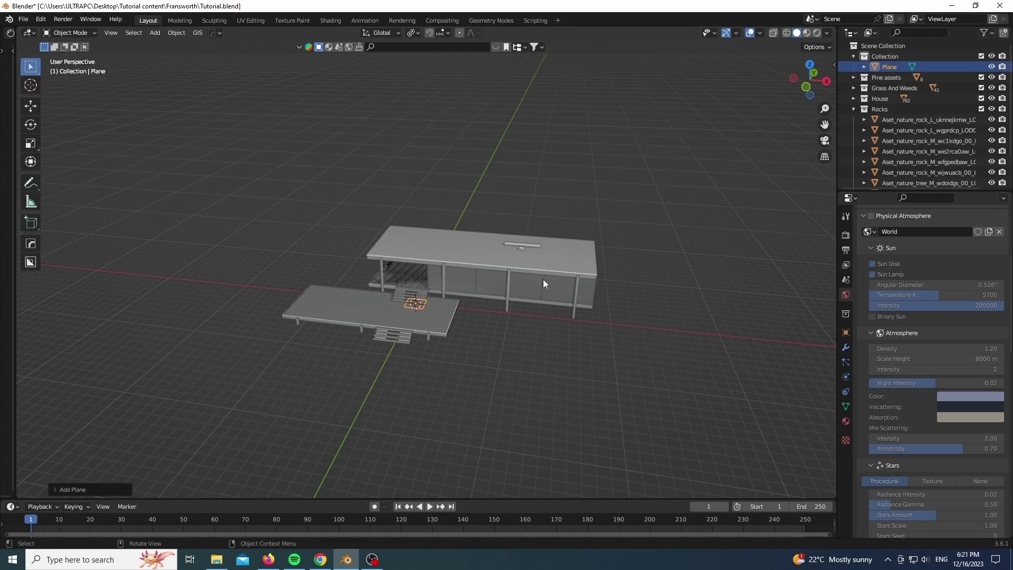
{"action": "type", "text": "s100"}
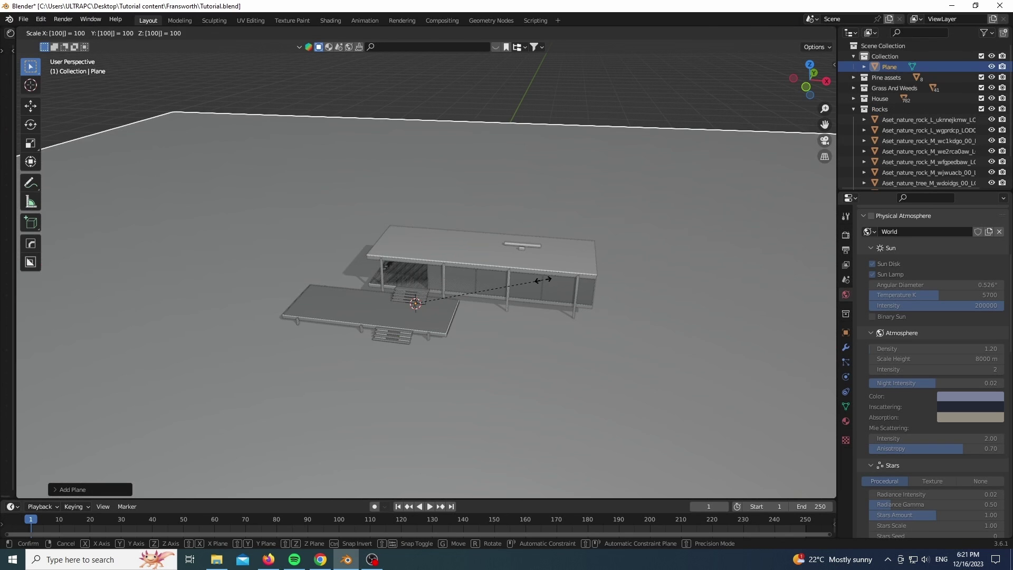
{"action": "key", "text": "Return"}
Move the ground plane horizontally with Z locked, toward negative X and positive Y, so most of it extends behind the house
{"action": "scroll", "coordinate": [530, 304], "scroll_direction": "down", "scroll_amount": 5}
{"action": "key", "text": "g"}
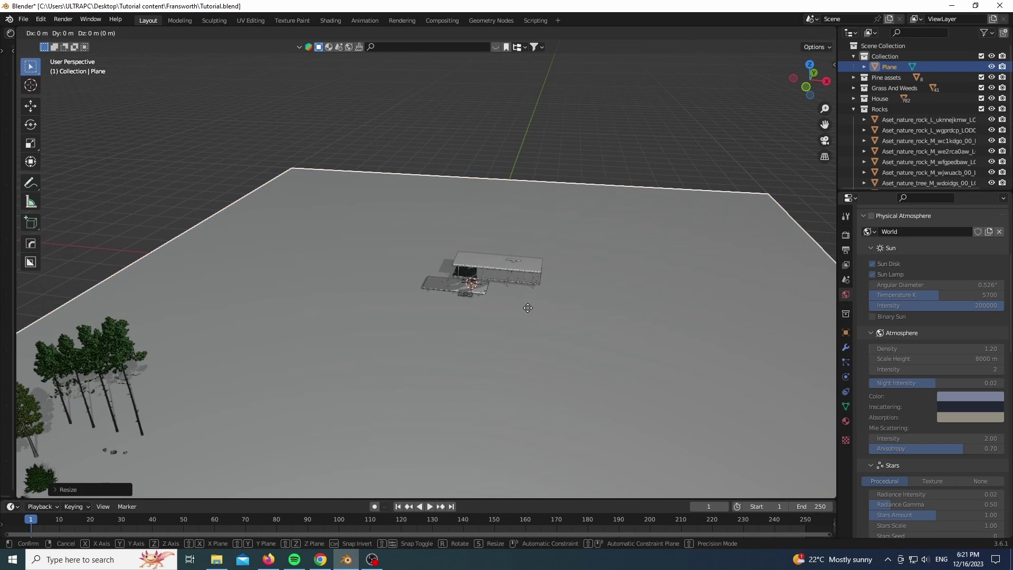
{"action": "key", "text": "shift+z"}
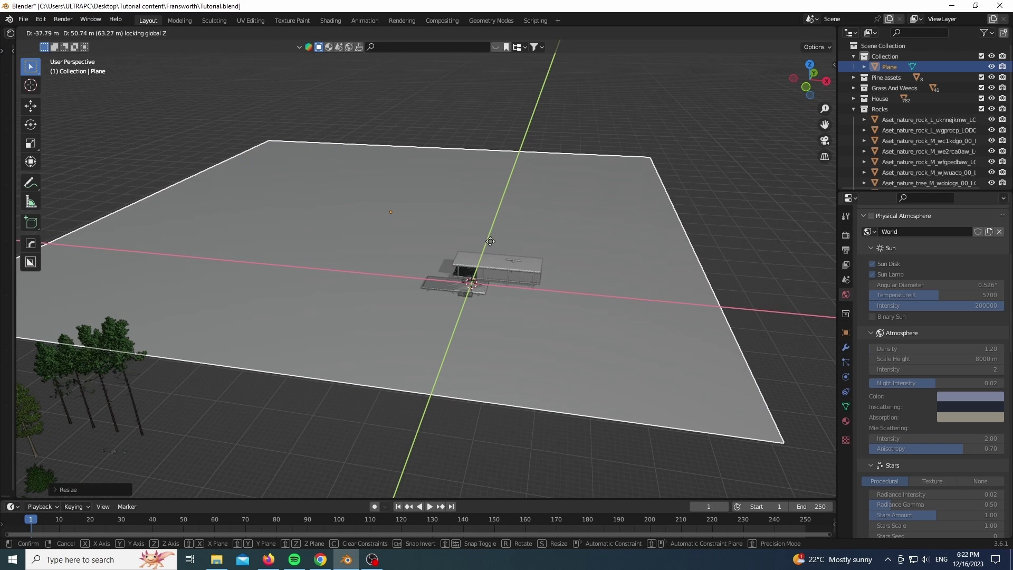
{"action": "left_click", "coordinate": [695, 294]}
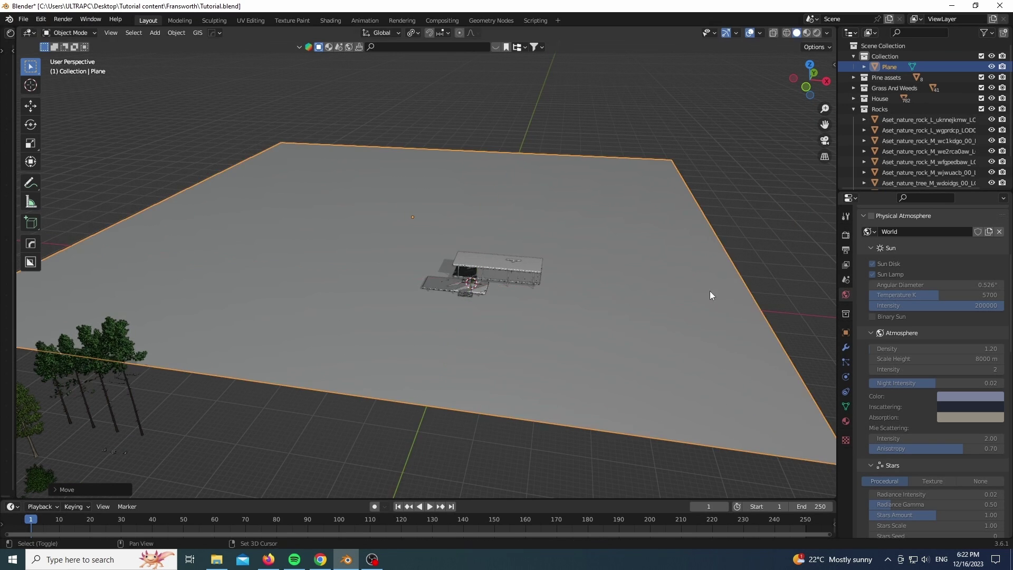
Add a camera at the 3D cursor beside the house in top view
{"action": "key", "text": "KP_7"}
{"action": "scroll", "coordinate": [554, 243], "scroll_direction": "up", "scroll_amount": 3}
{"action": "key", "text": "shift+a"}
{"action": "mouse_move", "coordinate": [467, 239]}
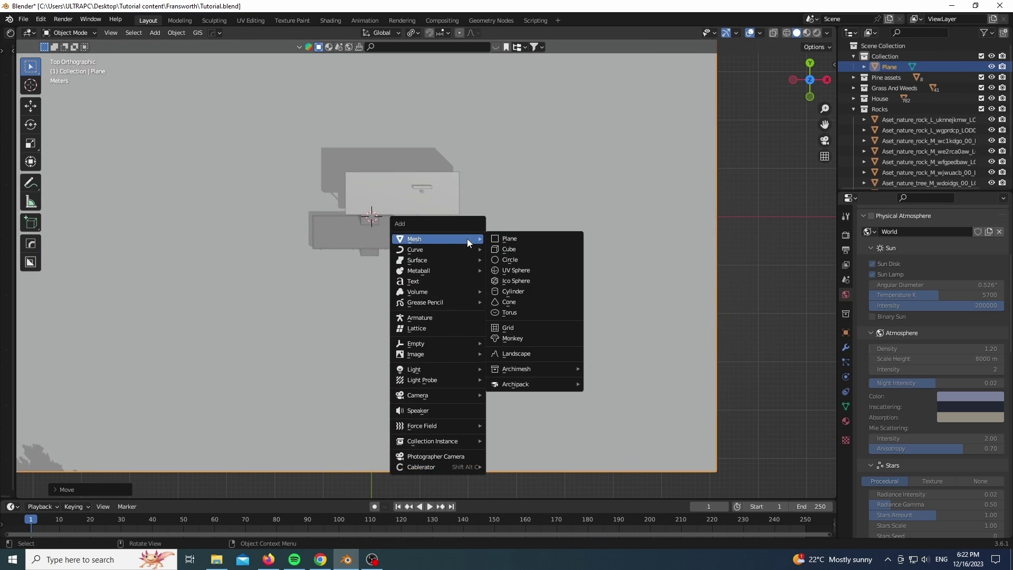
{"action": "mouse_move", "coordinate": [432, 395]}
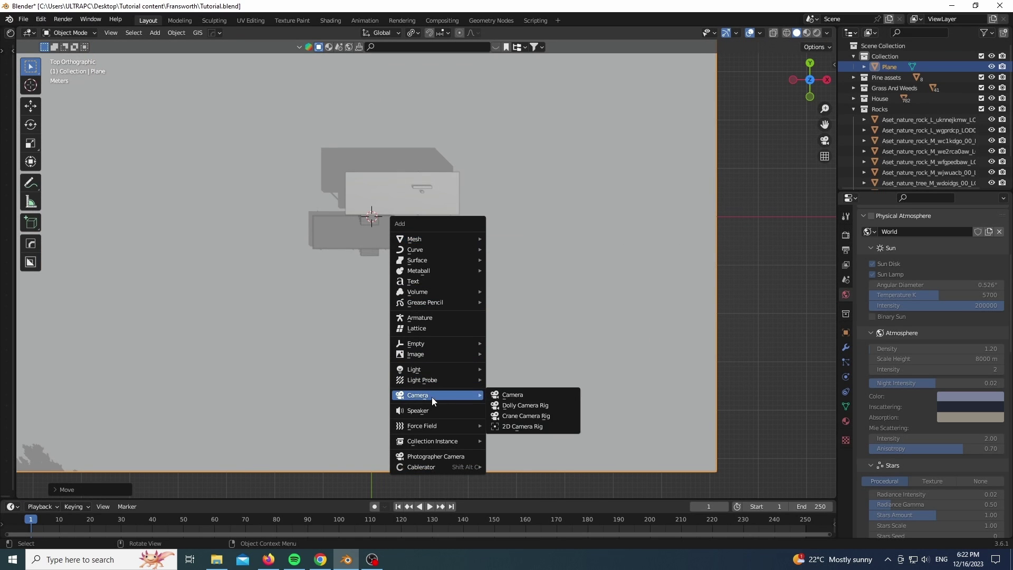
{"action": "left_click", "coordinate": [511, 395]}
Exclude the Pine assets, Grass And Weeds and Rocks collections from the view layer
{"action": "left_click", "coordinate": [981, 87]}
{"action": "left_click", "coordinate": [981, 99]}
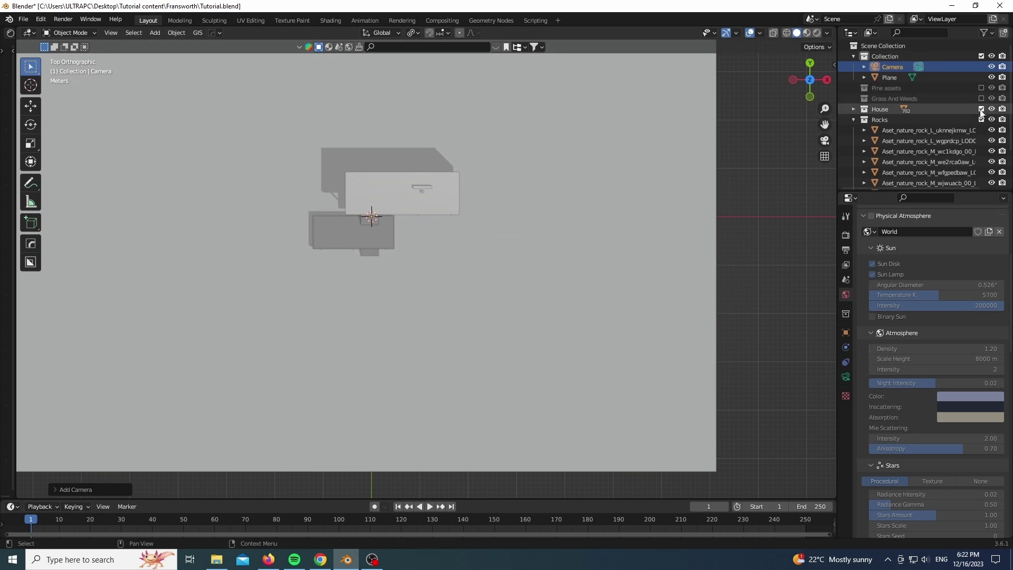
{"action": "left_click", "coordinate": [981, 119]}
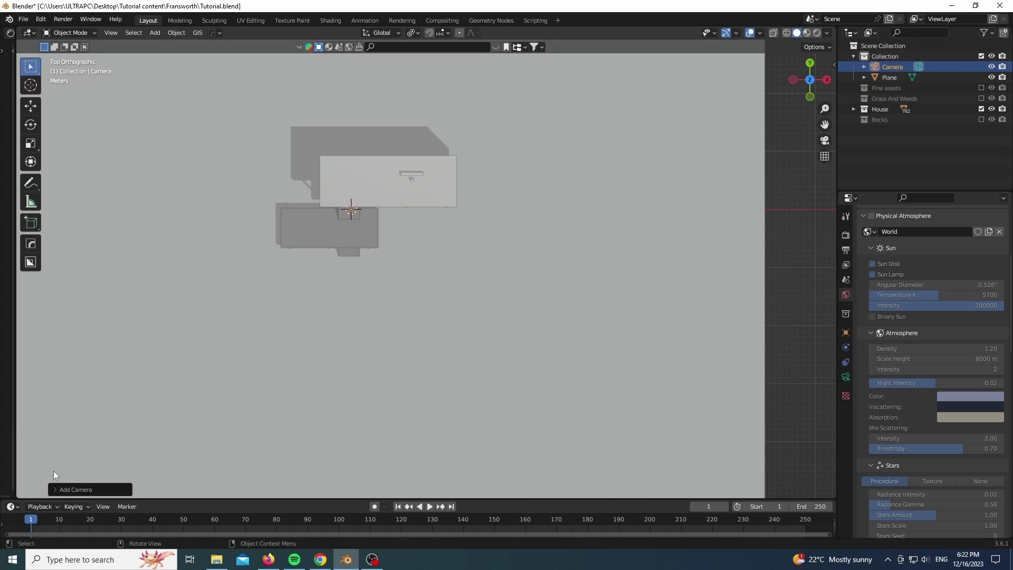
Set the new camera's X rotation to 90° and move it about 27.6 m in X and -16.2 m in Y
{"action": "left_click", "coordinate": [73, 489]}
{"action": "left_click", "coordinate": [154, 464]}
{"action": "type", "text": "90"}
{"action": "key", "text": "Return"}
{"action": "key", "text": "g"}
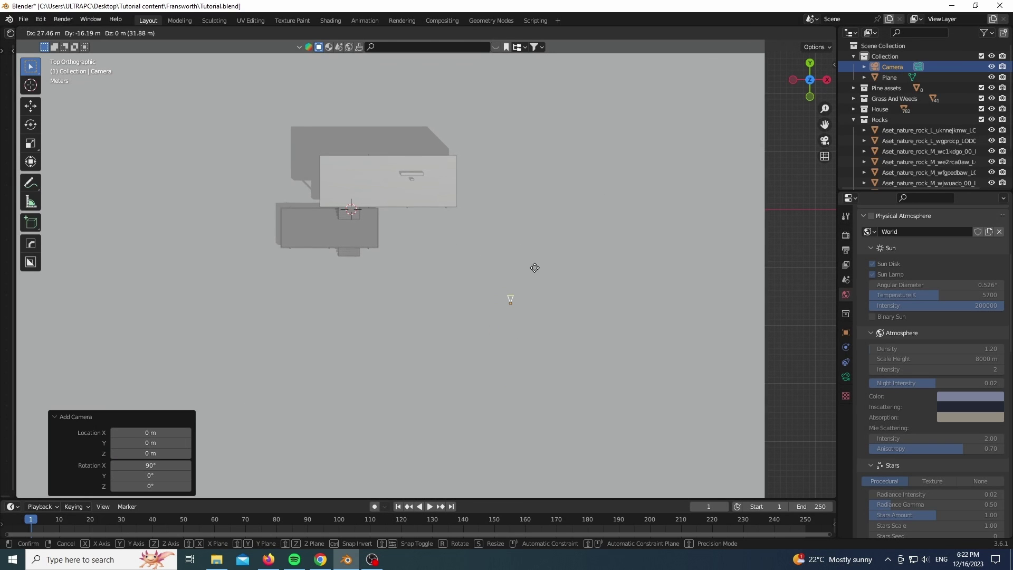
{"action": "left_click", "coordinate": [534, 267]}
Set the camera's focal length to 20 mm
{"action": "left_click", "coordinate": [845, 377]}
{"action": "scroll", "coordinate": [928, 327], "scroll_direction": "up", "scroll_amount": 3}
{"action": "left_click", "coordinate": [950, 284]}
{"action": "type", "text": "20"}
{"action": "key", "text": "Return"}
Set the render output resolution to 1900 px in X and 2100 px in Y
{"action": "left_click", "coordinate": [846, 234]}
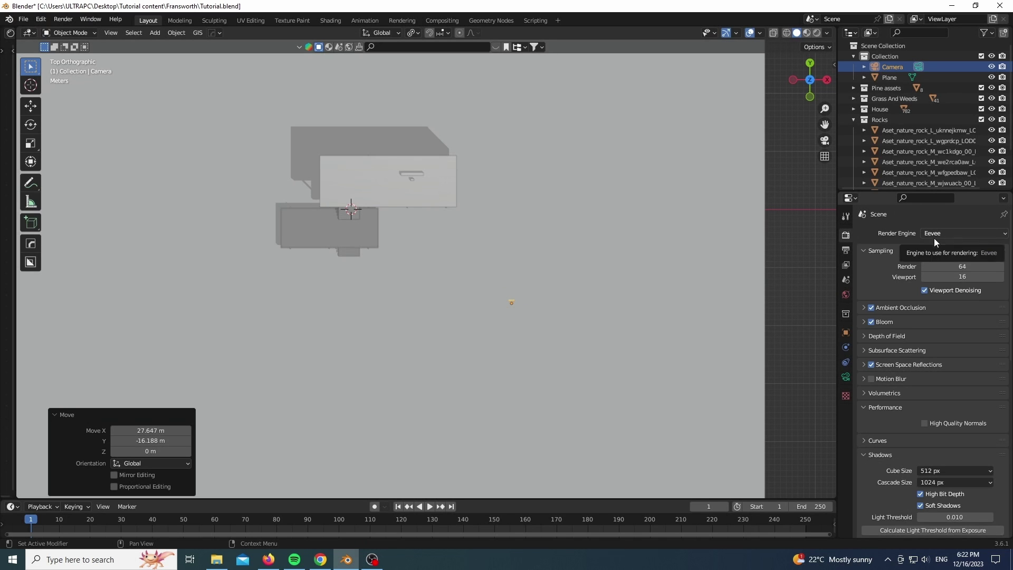
{"action": "left_click", "coordinate": [846, 249]}
{"action": "left_click", "coordinate": [958, 257]}
{"action": "type", "text": "2100"}
{"action": "key", "text": "Return"}
{"action": "left_click", "coordinate": [959, 246]}
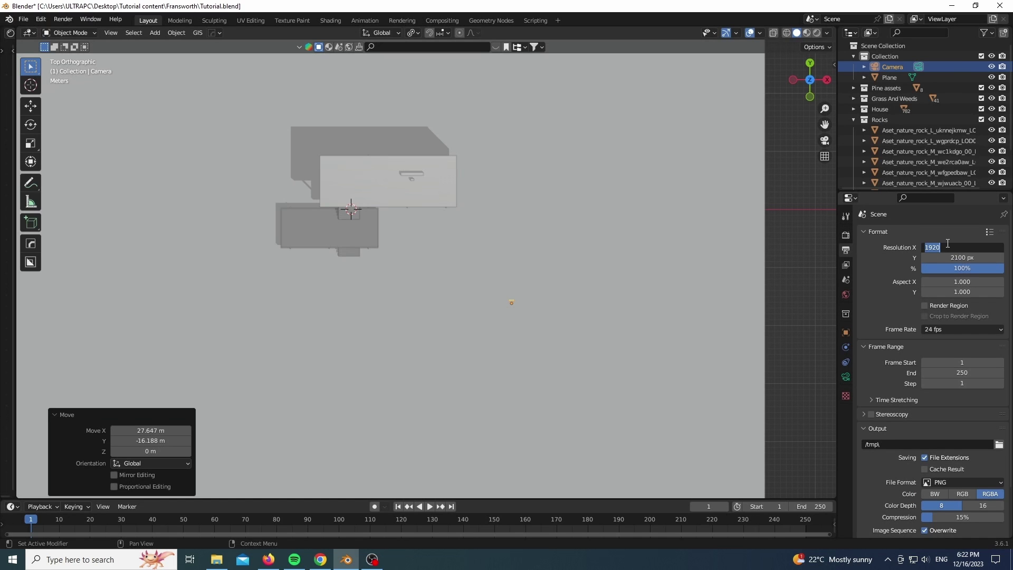
{"action": "type", "text": "1900"}
{"action": "key", "text": "Return"}
Turn on the Thirds composition guide in the camera's viewport display settings and look through the camera
{"action": "left_click", "coordinate": [845, 377]}
{"action": "scroll", "coordinate": [885, 395], "scroll_direction": "down", "scroll_amount": 2}
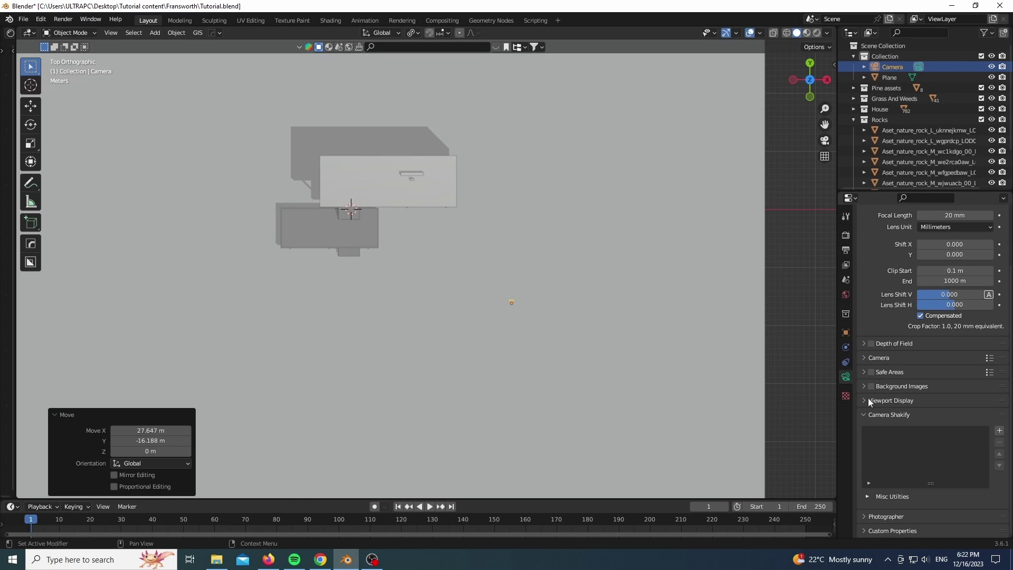
{"action": "left_click", "coordinate": [864, 399]}
{"action": "scroll", "coordinate": [866, 394], "scroll_direction": "down", "scroll_amount": 5}
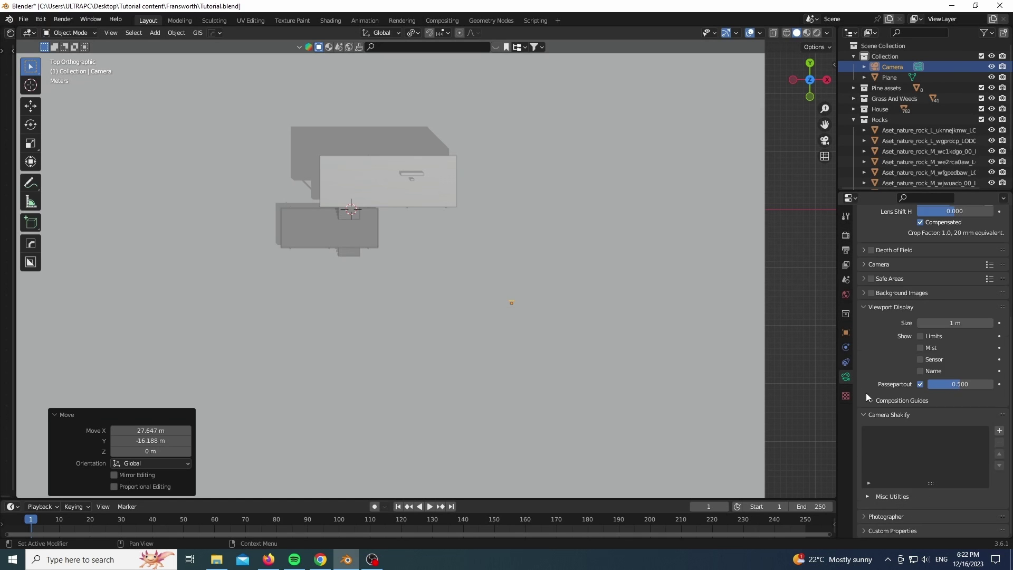
{"action": "left_click", "coordinate": [869, 399]}
{"action": "scroll", "coordinate": [873, 380], "scroll_direction": "down", "scroll_amount": 5}
{"action": "left_click", "coordinate": [921, 317]}
{"action": "key", "text": "KP_0"}
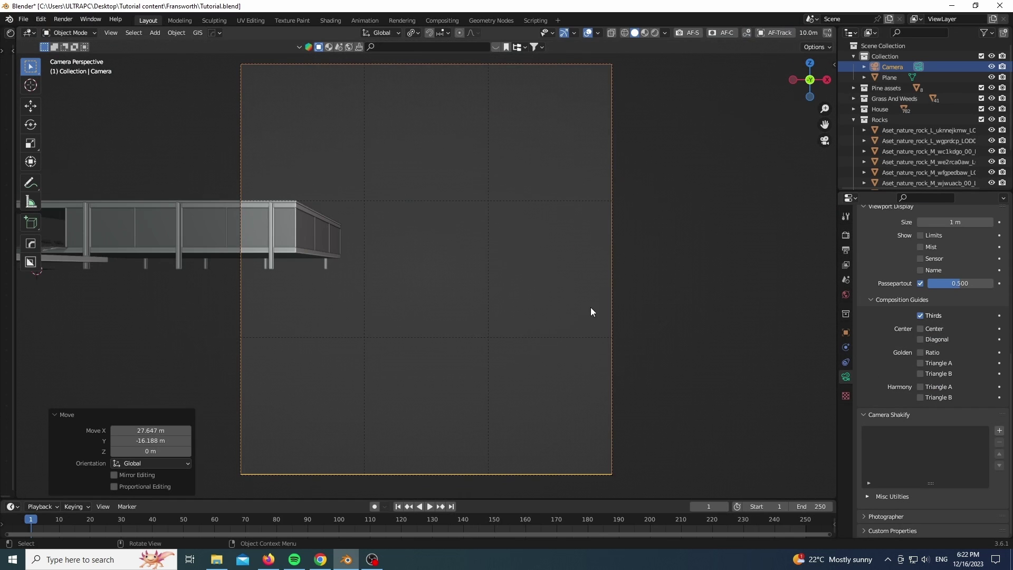
Raise the camera 1.3 m along Z and rotate it about 40° around the global Z axis toward the house
{"action": "type", "text": "gz1.3"}
{"action": "key", "text": "Return"}
{"action": "type", "text": "rz40"}
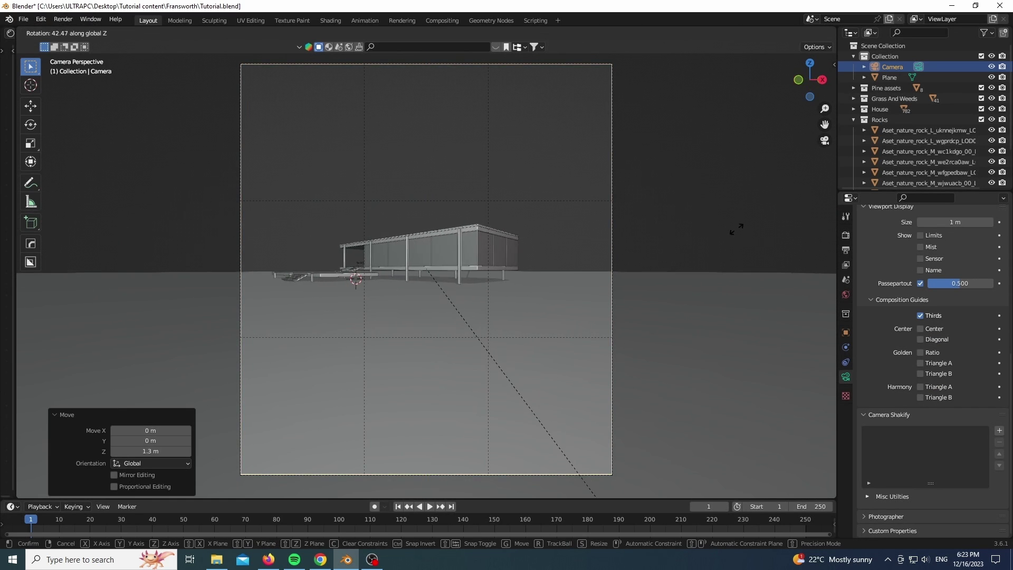
{"action": "key", "text": "Return"}
Move the camera about -1.36 m in X and 6.82 m in Y, and rotate it about 10° more around Z
{"action": "key", "text": "KP_7"}
{"action": "key", "text": "g"}
{"action": "left_click", "coordinate": [666, 239]}
{"action": "key", "text": "KP_0"}
{"action": "key", "text": "r"}
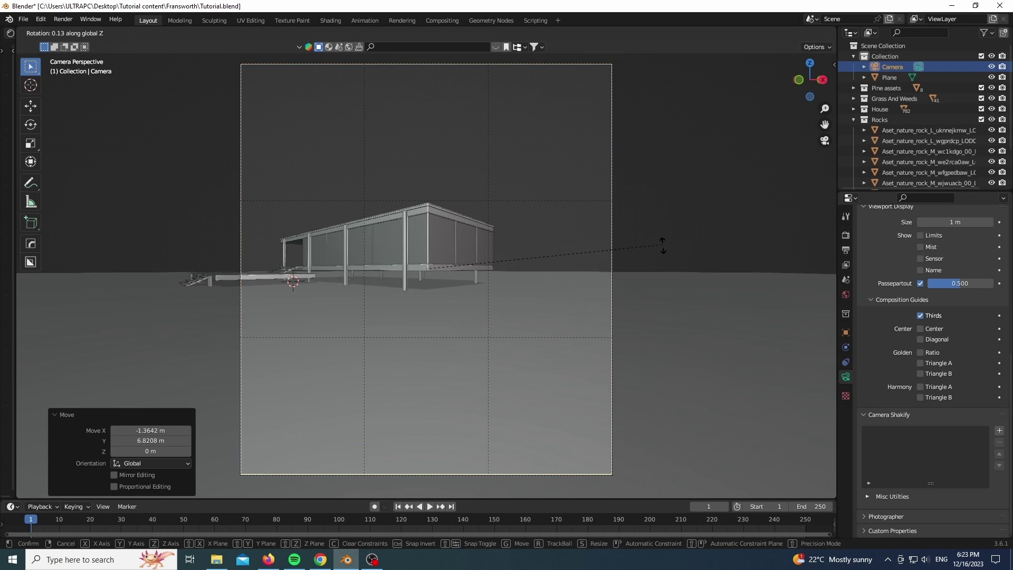
{"action": "key", "text": "z"}
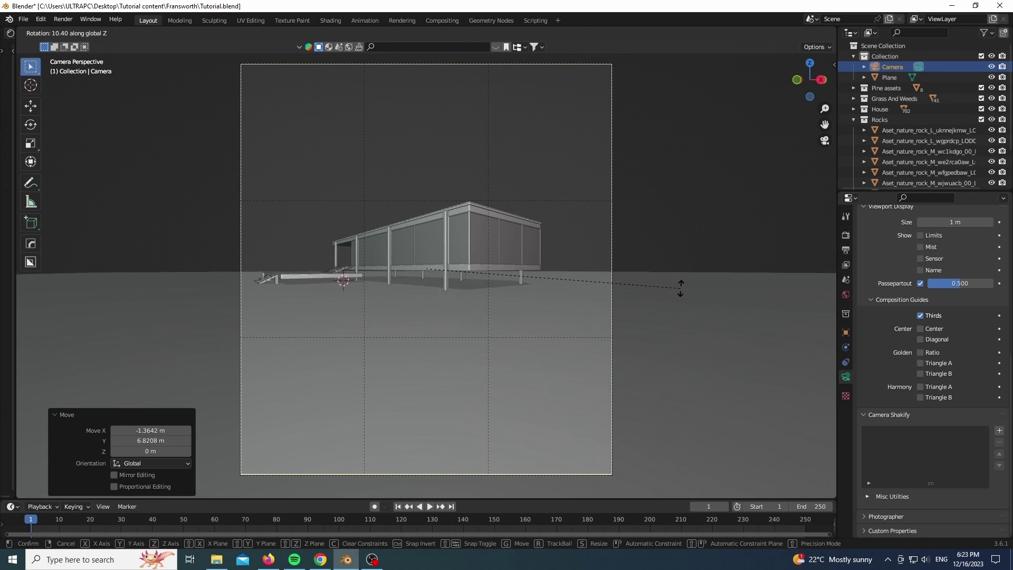
{"action": "left_click", "coordinate": [673, 255]}
{"action": "key", "text": "KP_7"}
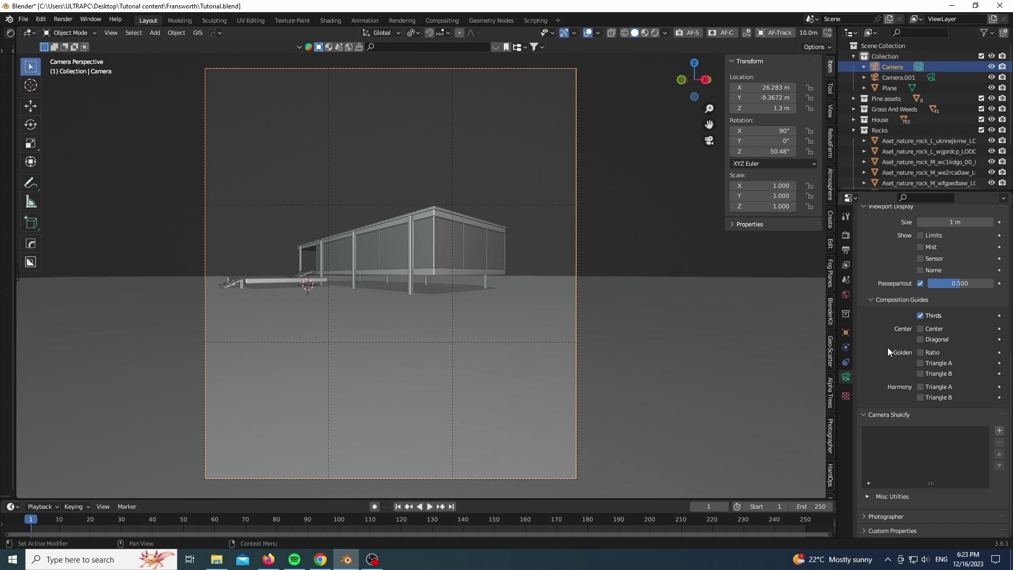
Set the camera's vertical lens shift (Shift Y) to about 0.064 and rotate the camera about 1° around Z
{"action": "scroll", "coordinate": [887, 347], "scroll_direction": "up", "scroll_amount": 10}
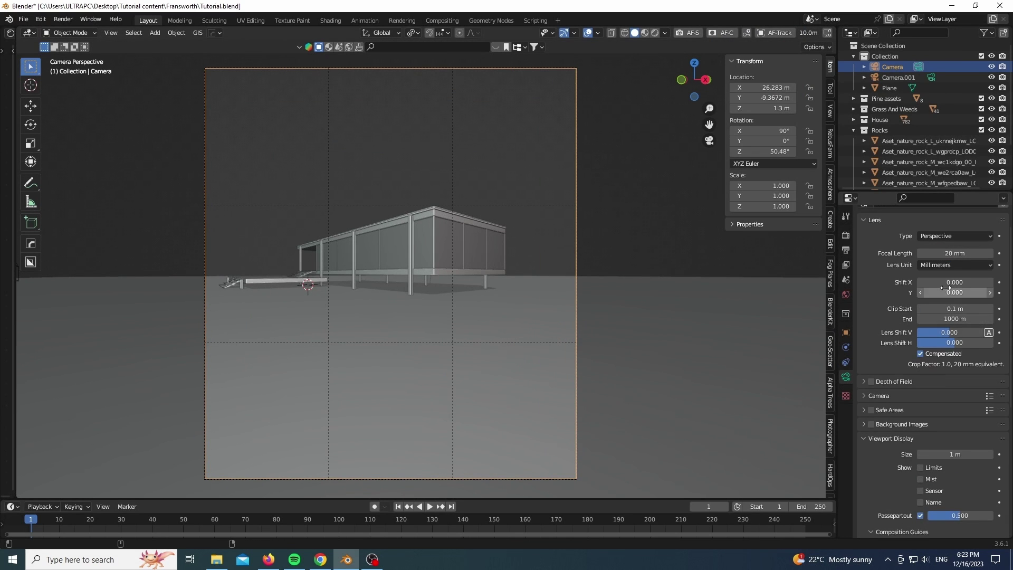
{"action": "left_click_drag", "start_coordinate": [949, 292], "coordinate": [965, 292]}
{"action": "key", "text": "r"}
{"action": "key", "text": "z"}
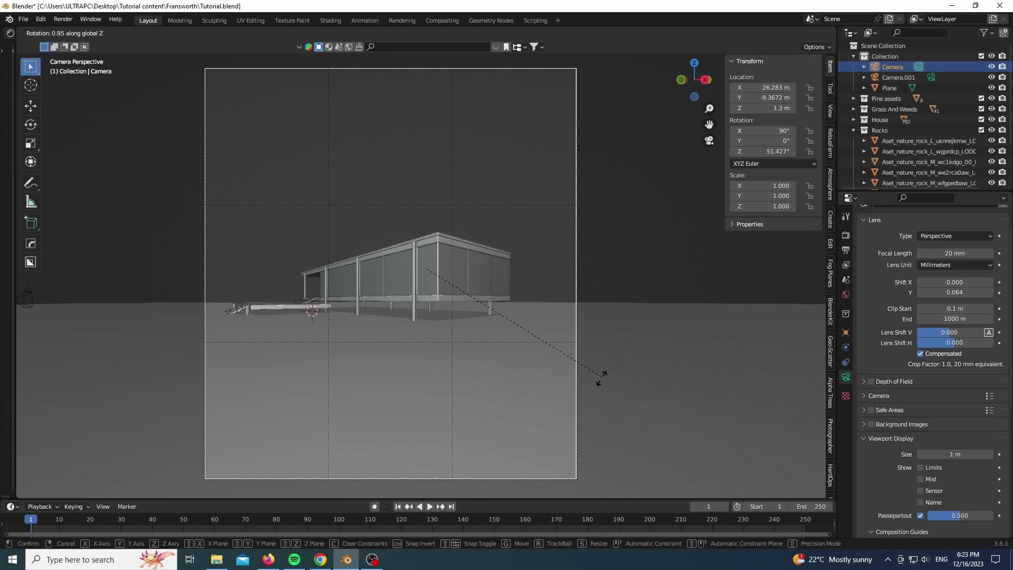
{"action": "left_click", "coordinate": [599, 418]}
Subdivide the ground plane's mesh with 50 cuts in Edit Mode
{"action": "left_click", "coordinate": [459, 381]}
{"action": "key", "text": "Tab"}
{"action": "right_click", "coordinate": [451, 310]}
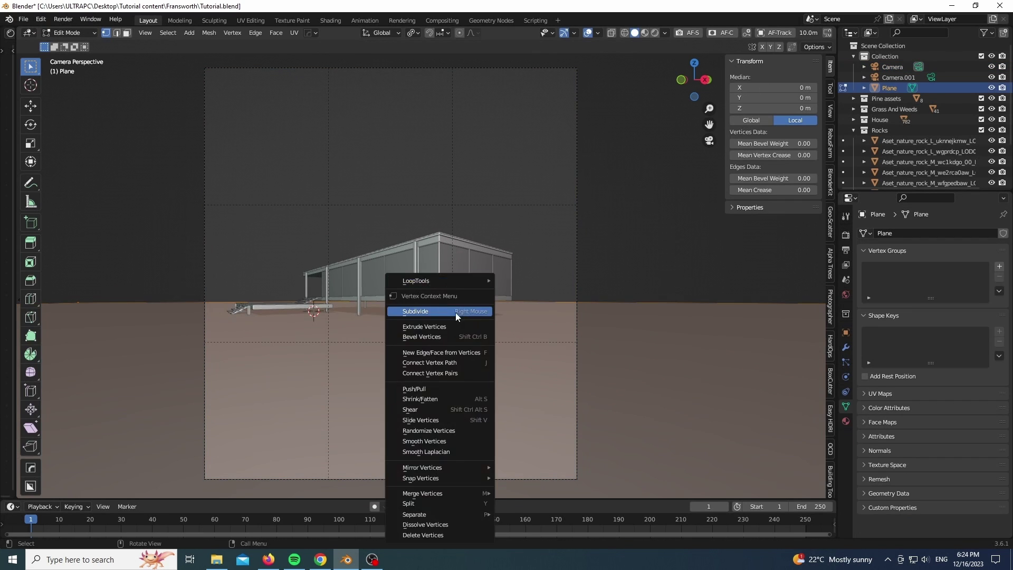
{"action": "left_click", "coordinate": [451, 309]}
{"action": "double_click", "coordinate": [143, 417]}
{"action": "type", "text": "20"}
{"action": "key", "text": "Return"}
{"action": "double_click", "coordinate": [142, 419]}
{"action": "type", "text": "50"}
{"action": "key", "text": "Return"}
Turn on proportional editing and raise a distant ground vertex to the left of the house with a widened falloff
{"action": "left_click", "coordinate": [219, 303]}
{"action": "key", "text": "o"}
{"action": "key", "text": "g"}
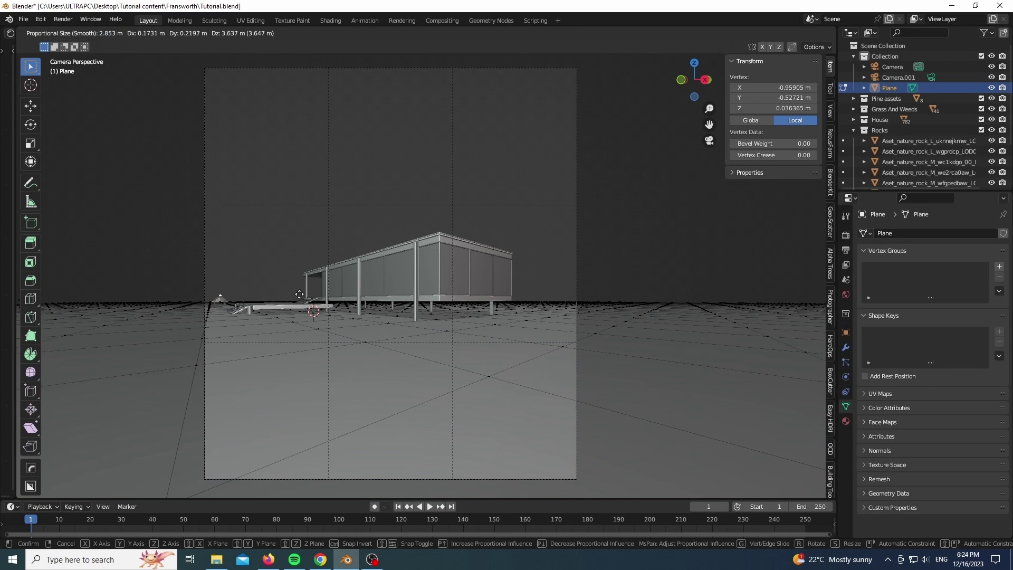
{"action": "scroll", "coordinate": [299, 293], "scroll_direction": "down", "scroll_amount": 20}
{"action": "left_click", "coordinate": [299, 292]}
Shape uneven terrain by moving three more distant ground vertices along the horizon behind the house with proportional editing
{"action": "left_click", "coordinate": [581, 302]}
{"action": "key", "text": "g"}
{"action": "left_click", "coordinate": [620, 356]}
{"action": "left_click", "coordinate": [338, 301]}
{"action": "key", "text": "g"}
{"action": "left_click", "coordinate": [364, 327]}
{"action": "left_click", "coordinate": [490, 303]}
{"action": "key", "text": "g"}
{"action": "left_click", "coordinate": [513, 339]}
Move one more distant ground vertex right of the house, leave Edit Mode and shade the ground plane smooth
{"action": "left_click", "coordinate": [696, 298]}
{"action": "key", "text": "g"}
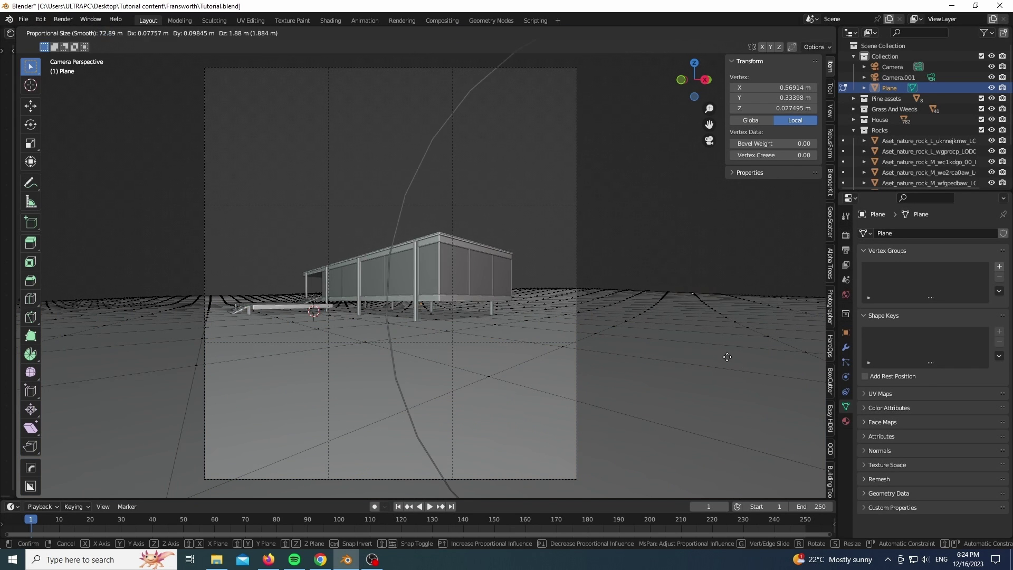
{"action": "scroll", "coordinate": [725, 348], "scroll_direction": "up", "scroll_amount": 8}
{"action": "key", "text": "Return"}
{"action": "key", "text": "Tab"}
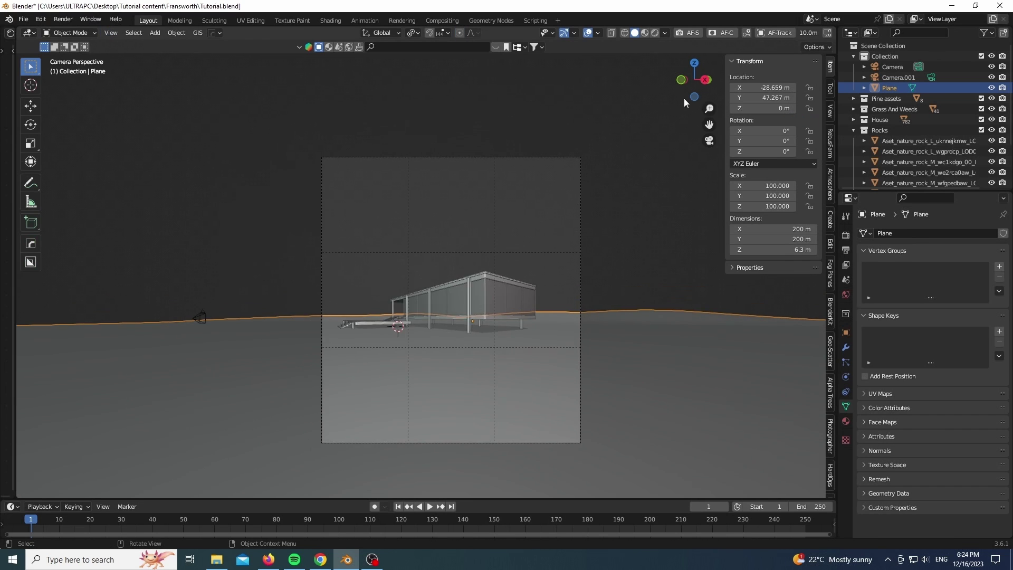
{"action": "middle_click_drag", "start_coordinate": [727, 351], "coordinate": [675, 327]}
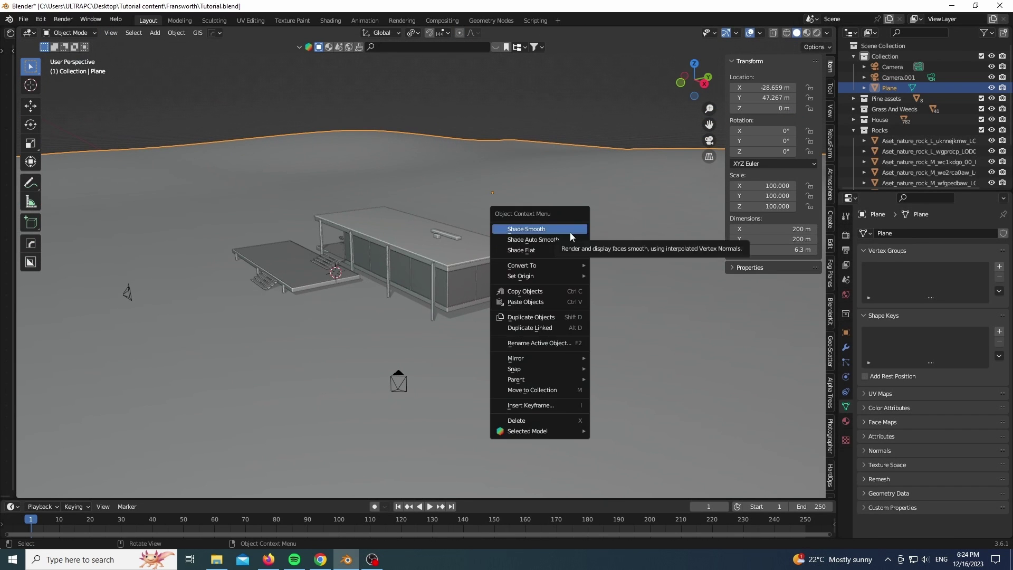
{"action": "left_click", "coordinate": [536, 230]}
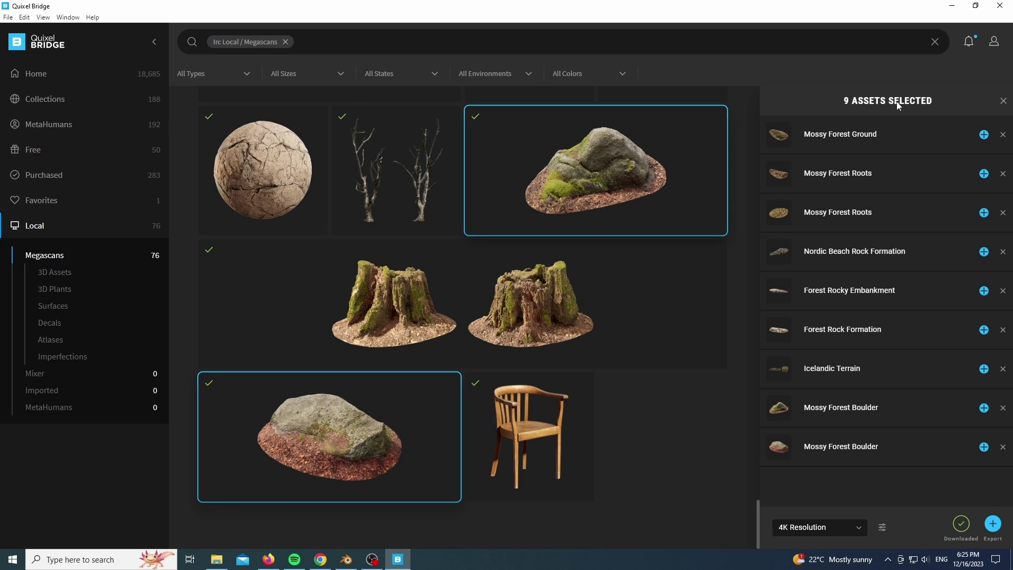
Switch from Quixel Bridge back to Blender, exclude the Pine assets and Grass And Weeds collections, and clear the selection
{"action": "left_click", "coordinate": [951, 7]}
{"action": "middle_click_drag", "start_coordinate": [605, 232], "coordinate": [574, 277]}
{"action": "left_click", "coordinate": [923, 156]}
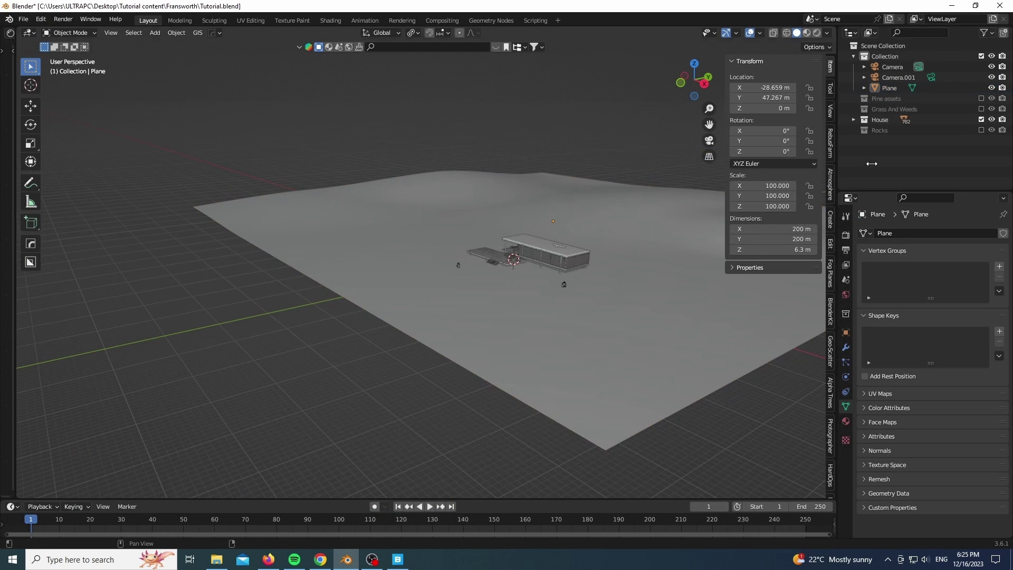
Examine the imported rock assets in the Rocks collection, placed away from the ground plane
{"action": "scroll", "coordinate": [54, 335], "scroll_direction": "up", "scroll_amount": 2}
{"action": "scroll", "coordinate": [227, 301], "scroll_direction": "up", "scroll_amount": 5}
{"action": "middle_click_drag", "start_coordinate": [227, 302], "coordinate": [572, 262], "text": "shift"}
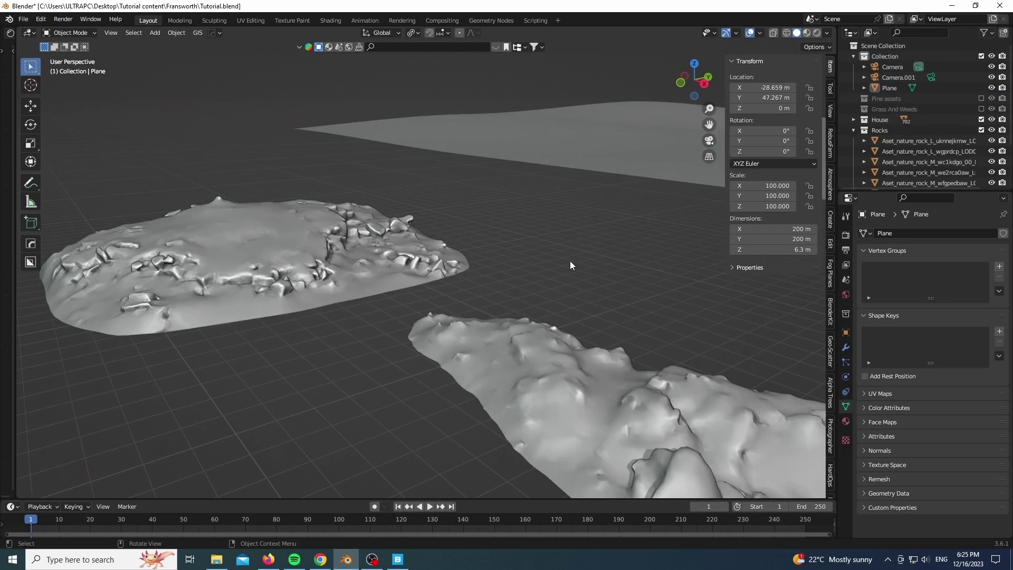
{"action": "scroll", "coordinate": [571, 262], "scroll_direction": "down", "scroll_amount": 4}
{"action": "scroll", "coordinate": [501, 337], "scroll_direction": "up", "scroll_amount": 4}
{"action": "middle_click_drag", "start_coordinate": [689, 65], "coordinate": [659, 105]}
{"action": "scroll", "coordinate": [659, 105], "scroll_direction": "up", "scroll_amount": 4}
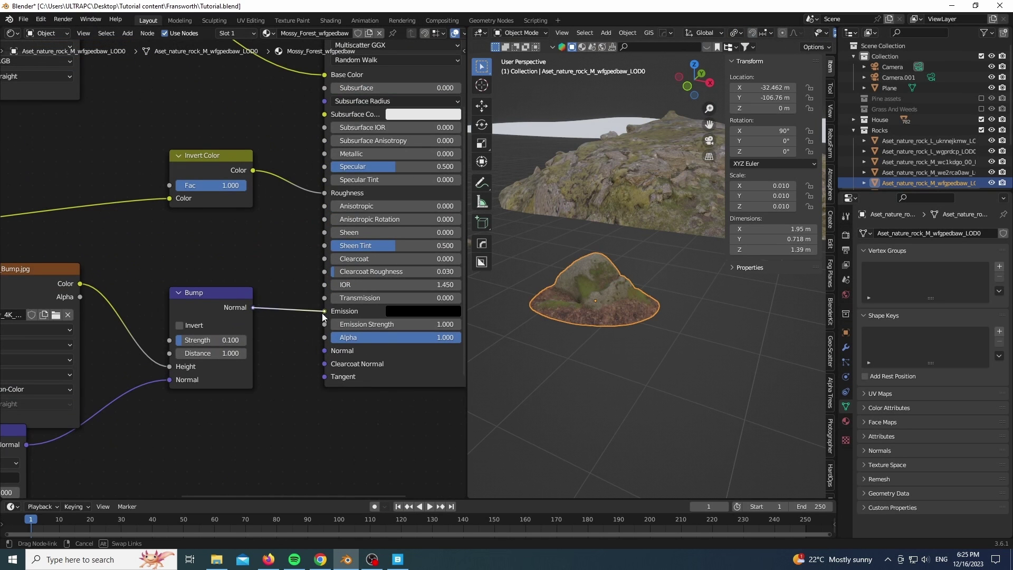
Link the mossy boulder material's Bump output to the Principled BSDF's Normal input and undo a trial Clearcoat change
{"action": "key", "text": "KP_Decimal"}
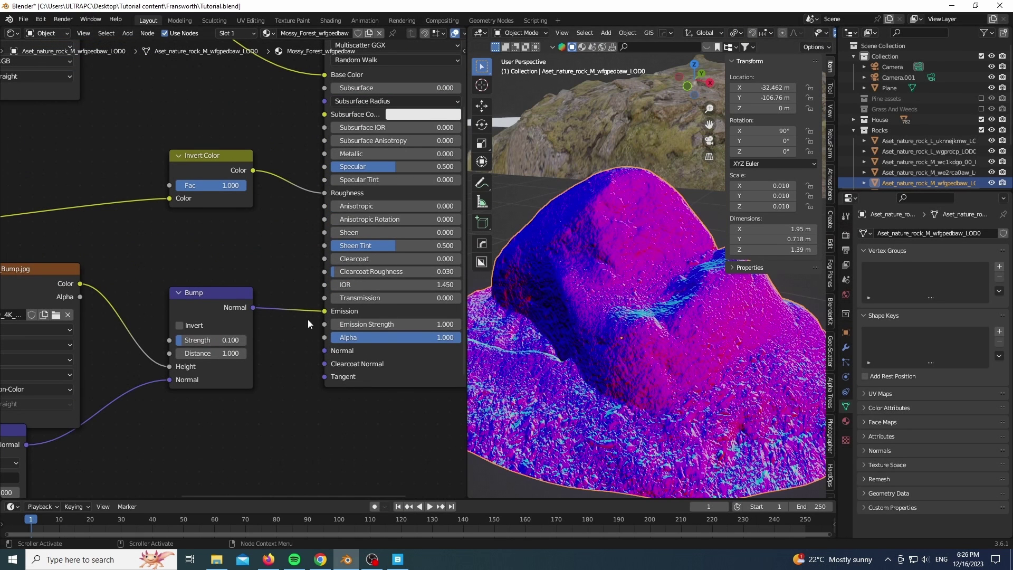
{"action": "left_click_drag", "start_coordinate": [324, 352], "coordinate": [325, 351]}
{"action": "middle_click_drag", "start_coordinate": [302, 254], "coordinate": [295, 286]}
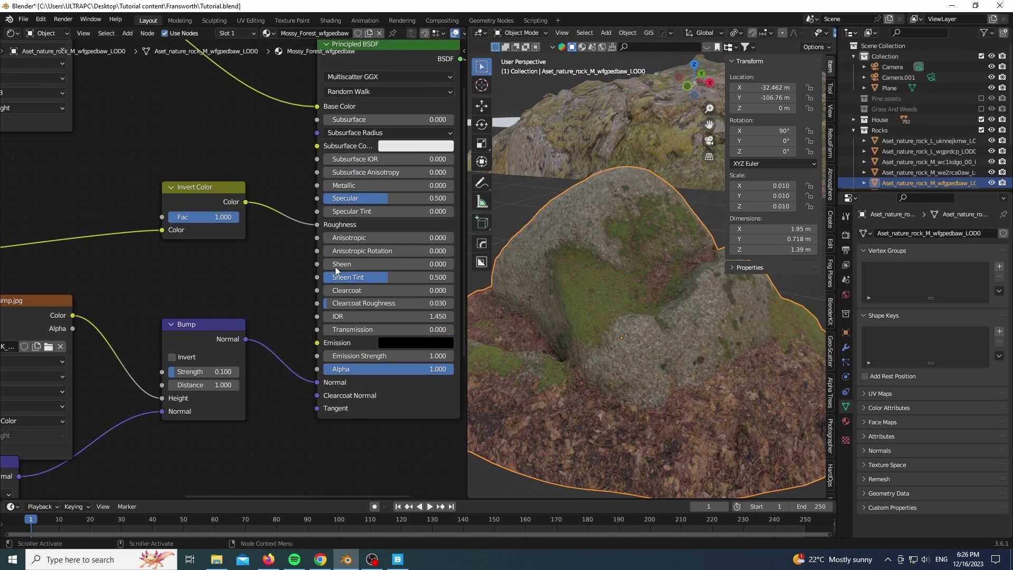
{"action": "left_click_drag", "start_coordinate": [352, 292], "coordinate": [454, 294]}
{"action": "key", "text": "ctrl+z"}
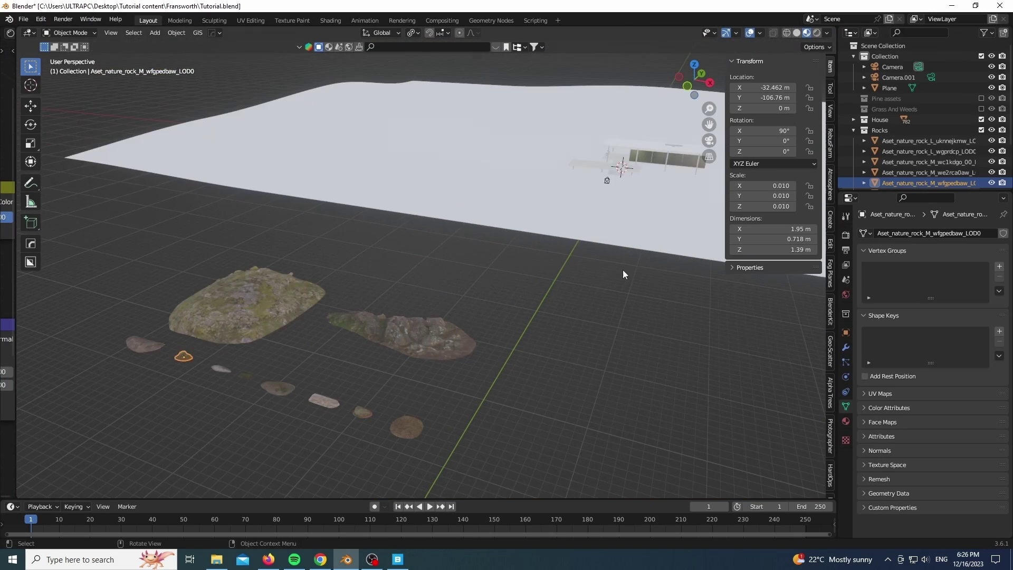
Select the ground plane and give its material a dark brown base color
{"action": "left_click", "coordinate": [622, 274]}
{"action": "left_click", "coordinate": [959, 389]}
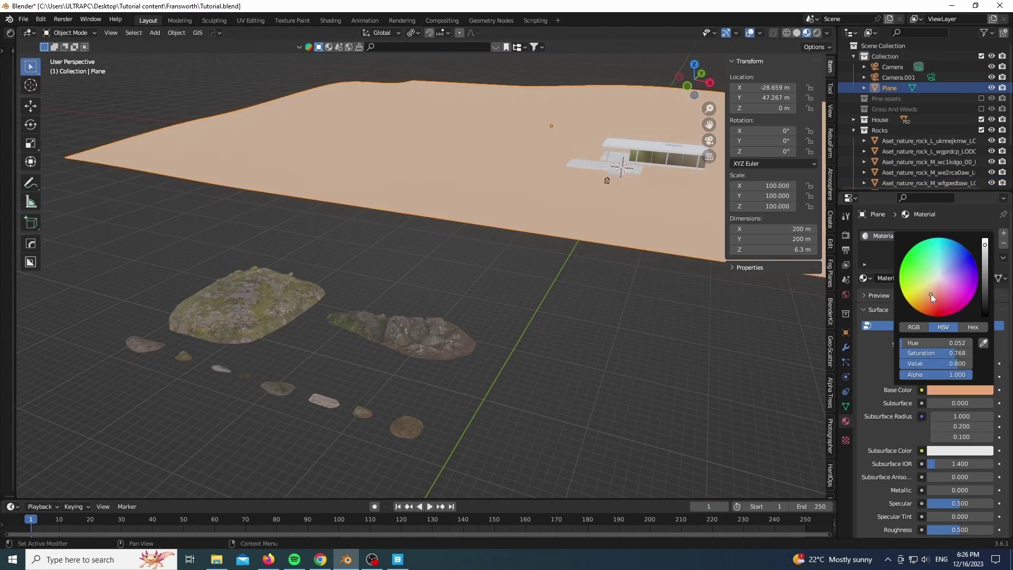
{"action": "left_click", "coordinate": [979, 293]}
Make a linked duplicate of the round mossy roots asset and place it on the ground near the camera with Z locked
{"action": "middle_click_drag", "start_coordinate": [316, 459], "coordinate": [417, 410], "text": "shift"}
{"action": "scroll", "coordinate": [389, 409], "scroll_direction": "up", "scroll_amount": 3}
{"action": "left_click", "coordinate": [590, 435]}
{"action": "scroll", "coordinate": [352, 441], "scroll_direction": "up", "scroll_amount": 2}
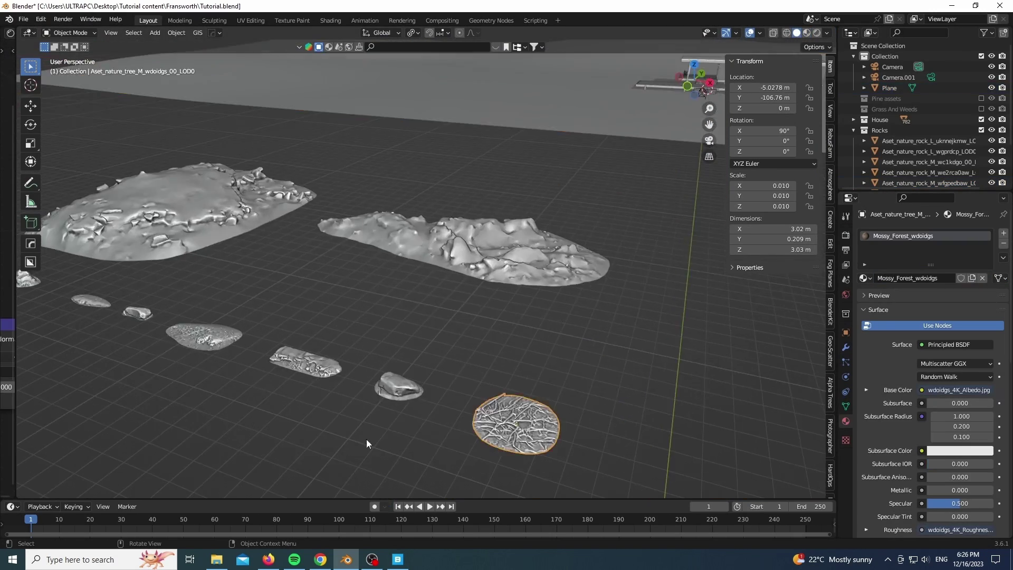
{"action": "key", "text": "z"}
{"action": "scroll", "coordinate": [422, 411], "scroll_direction": "down", "scroll_amount": 5}
{"action": "key", "text": "g"}
{"action": "key", "text": "alt+d"}
{"action": "key", "text": "shift+z"}
{"action": "left_click", "coordinate": [730, 177]}
Scale the duplicated roots patch up to about 0.017 and move it horizontally into the camera's foreground
{"action": "key", "text": "KP_Decimal"}
{"action": "key", "text": "s"}
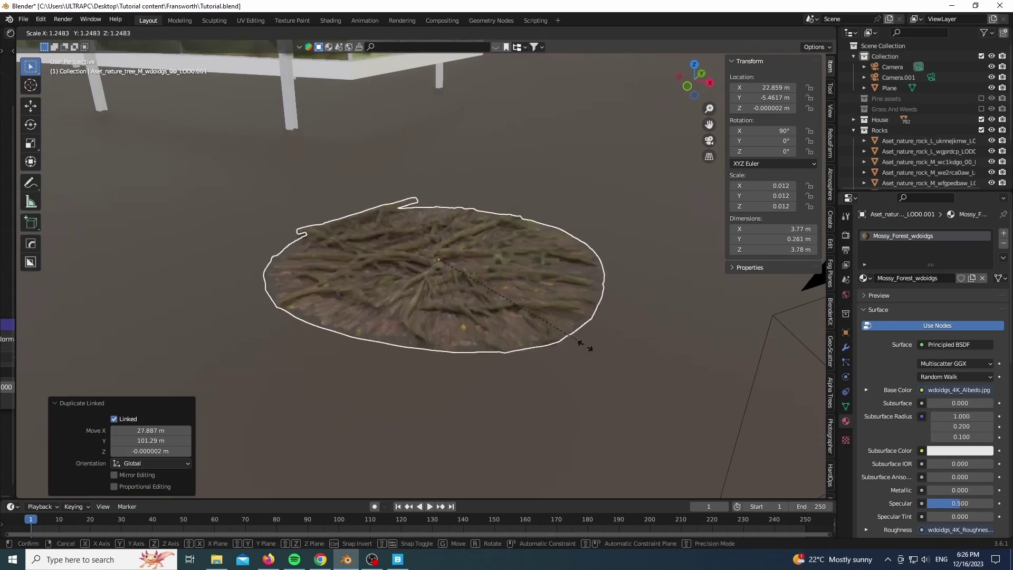
{"action": "left_click", "coordinate": [618, 412]}
{"action": "key", "text": "KP_0"}
{"action": "scroll", "coordinate": [549, 394], "scroll_direction": "up", "scroll_amount": 6}
{"action": "key", "text": "g"}
{"action": "key", "text": "shift+z"}
{"action": "left_click", "coordinate": [441, 396]}
{"action": "scroll", "coordinate": [441, 393], "scroll_direction": "down", "scroll_amount": 3}
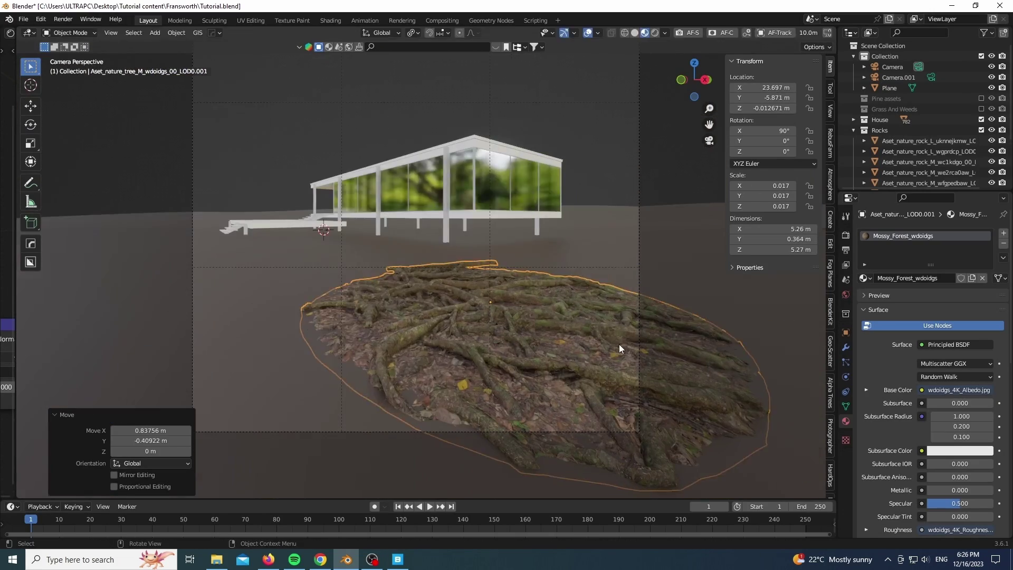
Make a linked duplicate of the roots patch to the left in the foreground and rotate it about 57.6° around Z
{"action": "key", "text": "alt+d"}
{"action": "key", "text": "shift+z"}
{"action": "left_click", "coordinate": [346, 368]}
{"action": "key", "text": "r"}
{"action": "key", "text": "z"}
{"action": "left_click", "coordinate": [481, 317]}
Shift the second roots patch horizontally to overlap the first and adjust its height along Z
{"action": "key", "text": "g"}
{"action": "key", "text": "shift+z"}
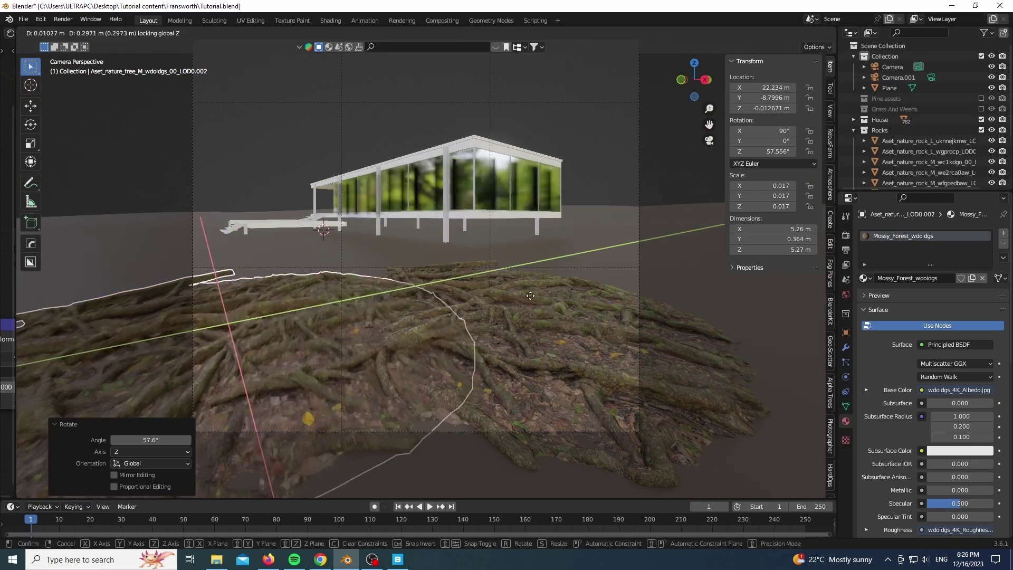
{"action": "left_click", "coordinate": [515, 310]}
{"action": "key", "text": "g"}
{"action": "key", "text": "z"}
{"action": "left_click", "coordinate": [522, 325]}
Make another linked duplicate of the roots patch and place it farther back toward the right side of the house
{"action": "middle_click_drag", "start_coordinate": [522, 325], "coordinate": [411, 406]}
{"action": "scroll", "coordinate": [412, 407], "scroll_direction": "down", "scroll_amount": 4}
{"action": "scroll", "coordinate": [411, 407], "scroll_direction": "up", "scroll_amount": 2}
{"action": "key", "text": "alt+d"}
{"action": "key", "text": "shift+z"}
{"action": "left_click", "coordinate": [594, 298]}
{"action": "key", "text": "KP_0"}
Adjust the third roots patch's height along Z and rotate it about -18.4° around Z
{"action": "scroll", "coordinate": [630, 280], "scroll_direction": "up", "scroll_amount": 3}
{"action": "scroll", "coordinate": [629, 281], "scroll_direction": "up", "scroll_amount": 2}
{"action": "key", "text": "g"}
{"action": "key", "text": "z"}
{"action": "left_click", "coordinate": [662, 365]}
{"action": "scroll", "coordinate": [654, 359], "scroll_direction": "down", "scroll_amount": 5}
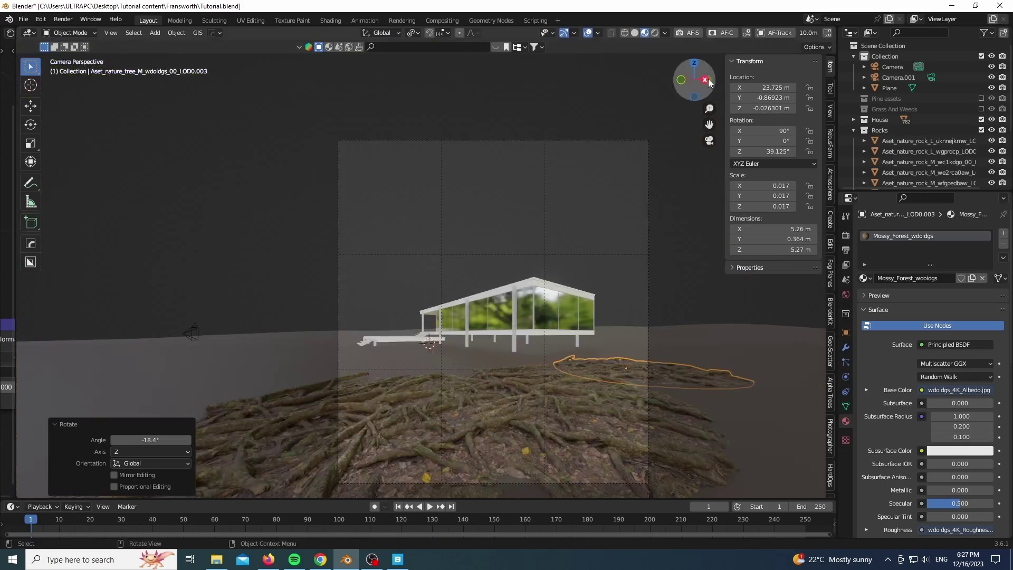
Make a linked duplicate of the wgxlbc3aw mossy ground patch beside the house's front columns and scale it up by about 2.511
{"action": "middle_click_drag", "start_coordinate": [406, 296], "coordinate": [418, 346]}
{"action": "scroll", "coordinate": [419, 346], "scroll_direction": "down", "scroll_amount": 4}
{"action": "scroll", "coordinate": [159, 397], "scroll_direction": "up", "scroll_amount": 9}
{"action": "left_click", "coordinate": [259, 381]}
{"action": "scroll", "coordinate": [210, 397], "scroll_direction": "down", "scroll_amount": 6}
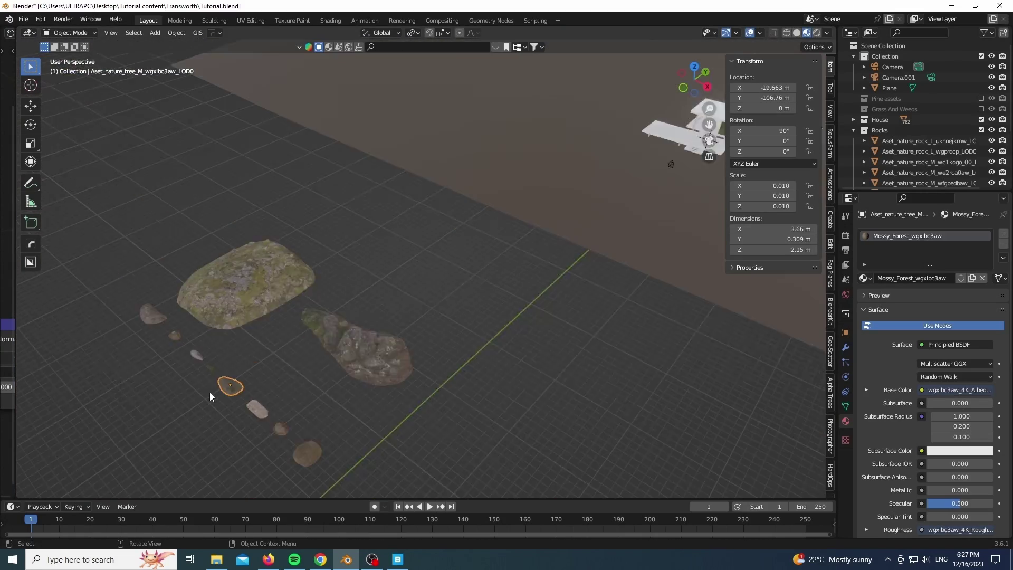
{"action": "left_click", "coordinate": [696, 185]}
{"action": "scroll", "coordinate": [694, 187], "scroll_direction": "up", "scroll_amount": 12}
{"action": "key", "text": "s"}
{"action": "left_click", "coordinate": [292, 346]}
Shift the mossy ground patch horizontally beneath the house's front edge, enlarge it slightly and adjust its height along Z
{"action": "scroll", "coordinate": [292, 346], "scroll_direction": "down", "scroll_amount": 3}
{"action": "key", "text": "g"}
{"action": "key", "text": "shift+z"}
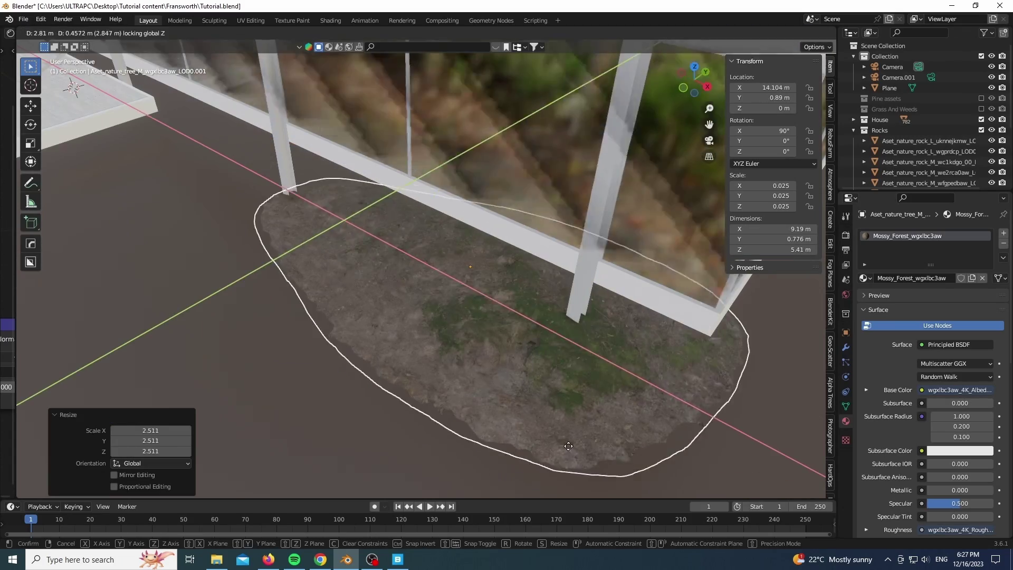
{"action": "left_click", "coordinate": [590, 444]}
{"action": "scroll", "coordinate": [588, 443], "scroll_direction": "down", "scroll_amount": 4}
{"action": "key", "text": "s"}
{"action": "left_click", "coordinate": [533, 346]}
{"action": "key", "text": "KP_0"}
{"action": "key", "text": "g"}
{"action": "key", "text": "z"}
{"action": "left_click", "coordinate": [538, 344]}
Make a linked duplicate of the mossy ground patch under the house's right end and rotate it about 105° around Z
{"action": "key", "text": "alt+d"}
{"action": "key", "text": "shift+z"}
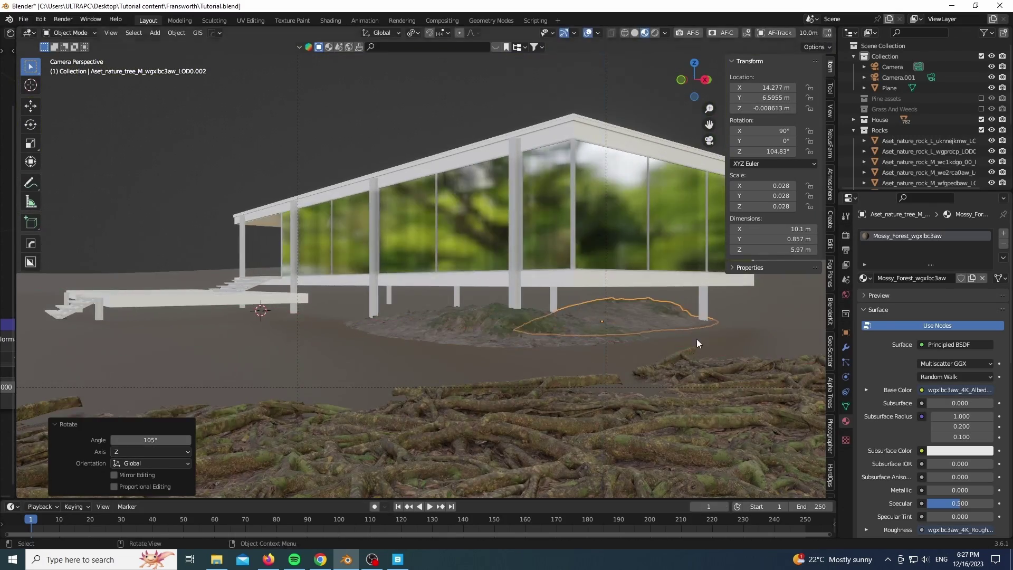
{"action": "left_click", "coordinate": [791, 253]}
{"action": "scroll", "coordinate": [697, 343], "scroll_direction": "up", "scroll_amount": 4}
{"action": "key", "text": "g"}
{"action": "key", "text": "shift+z"}
{"action": "left_click", "coordinate": [662, 369]}
Make a linked duplicate of the large taDvf rock assembly and place it on the terrain near the house
{"action": "middle_click_drag", "start_coordinate": [662, 369], "coordinate": [422, 369]}
{"action": "scroll", "coordinate": [304, 343], "scroll_direction": "down", "scroll_amount": 5}
{"action": "left_click", "coordinate": [353, 314]}
{"action": "scroll", "coordinate": [304, 369], "scroll_direction": "down", "scroll_amount": 6}
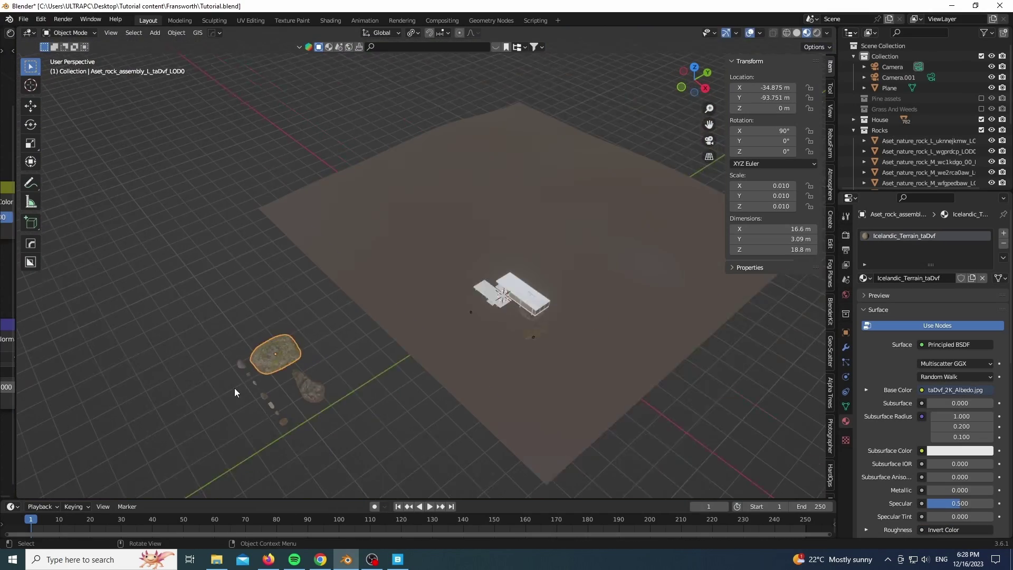
{"action": "key", "text": "alt+d"}
{"action": "key", "text": "shift+z"}
{"action": "left_click", "coordinate": [532, 280]}
Make Rocks the active collection, reselect the duplicated rock assembly and move it horizontally behind the terrace
{"action": "left_click", "coordinate": [879, 130]}
{"action": "scroll", "coordinate": [891, 160], "scroll_direction": "down", "scroll_amount": 6}
{"action": "left_click", "coordinate": [927, 180]}
{"action": "scroll", "coordinate": [527, 237], "scroll_direction": "up", "scroll_amount": 7}
{"action": "key", "text": "g"}
{"action": "key", "text": "shift+z"}
{"action": "left_click", "coordinate": [497, 191]}
Lower the duplicated rock assembly along Z to about -0.34 m and scale it up to about 0.013
{"action": "key", "text": "g"}
{"action": "key", "text": "z"}
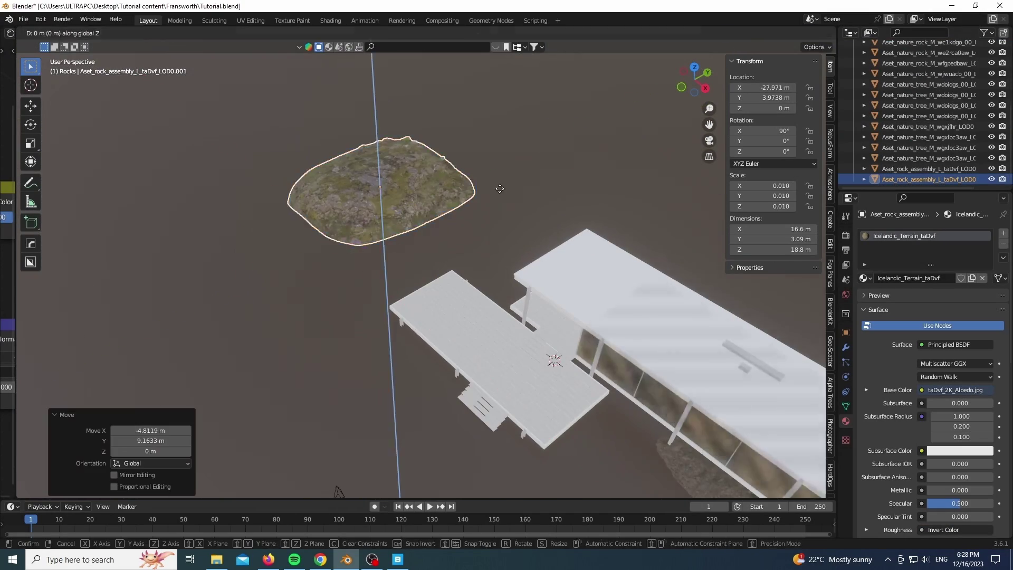
{"action": "left_click", "coordinate": [498, 194]}
{"action": "key", "text": "s"}
{"action": "left_click", "coordinate": [534, 194]}
Shift the rock assembly horizontally into the distance beyond the terrace and flatten it along global Z
{"action": "key", "text": "KP_0"}
{"action": "key", "text": "g"}
{"action": "key", "text": "shift+z"}
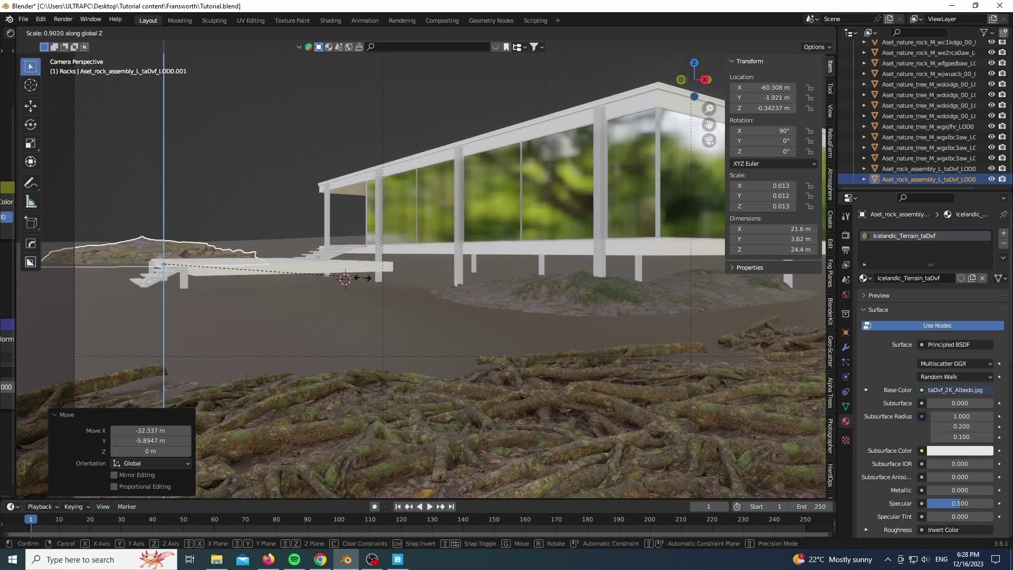
{"action": "left_click", "coordinate": [340, 271]}
Make a linked duplicate of the flattened rock assembly and place it on the far right side behind the house
{"action": "middle_click_drag", "start_coordinate": [340, 271], "coordinate": [421, 355]}
{"action": "scroll", "coordinate": [411, 350], "scroll_direction": "down", "scroll_amount": 8}
{"action": "key", "text": "alt+d"}
{"action": "key", "text": "shift+z"}
{"action": "left_click", "coordinate": [822, 308]}
Position the second rock assembly beyond the house's right end, raise it about 0.11 m, turn it to -147.28° around Z and scale it by 1.067
{"action": "key", "text": "KP_0"}
{"action": "key", "text": "g"}
{"action": "key", "text": "shift+z"}
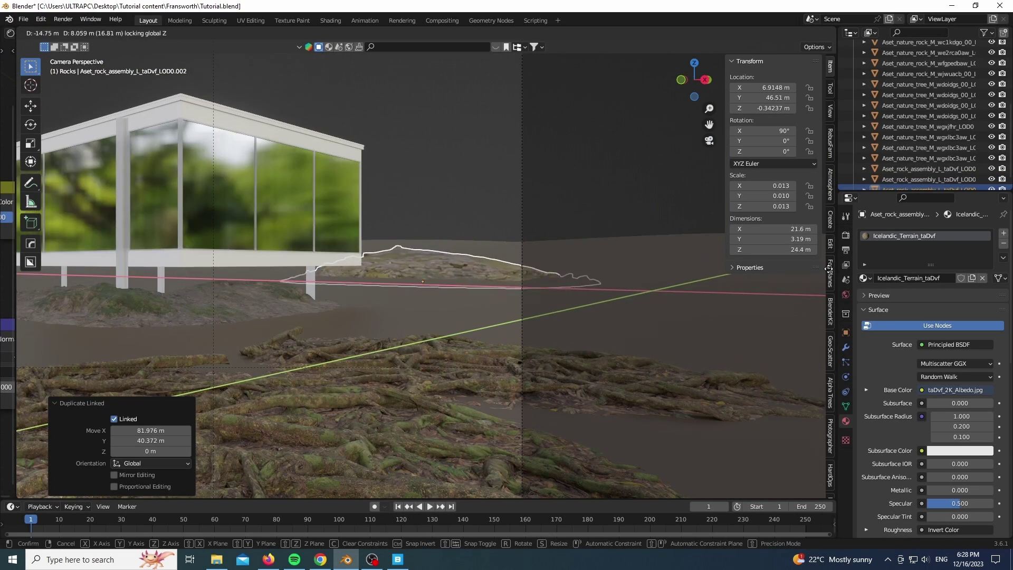
{"action": "left_click", "coordinate": [504, 350]}
{"action": "key", "text": "g"}
{"action": "key", "text": "z"}
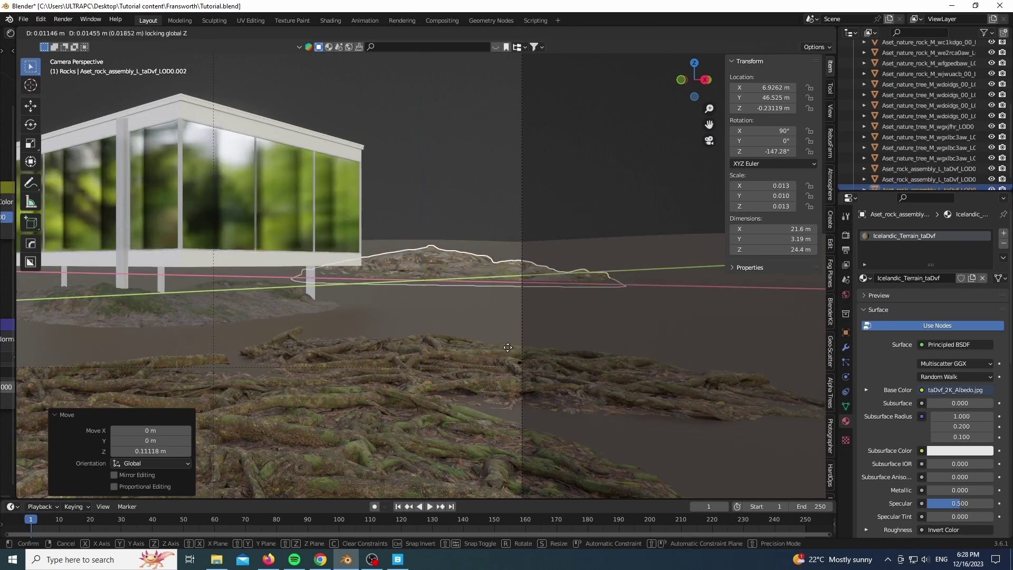
Make a linked duplicate of the wgxjfhr mossy ground patch and place it next to the house
{"action": "middle_click_drag", "start_coordinate": [648, 163], "coordinate": [547, 314]}
{"action": "scroll", "coordinate": [547, 315], "scroll_direction": "down", "scroll_amount": 10}
{"action": "scroll", "coordinate": [253, 396], "scroll_direction": "up", "scroll_amount": 8}
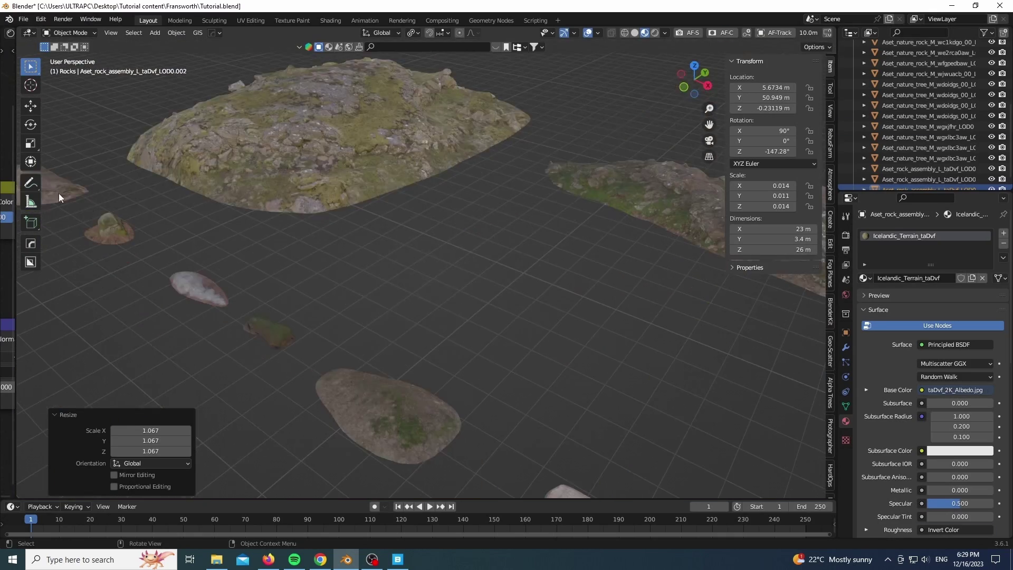
{"action": "middle_click_drag", "start_coordinate": [355, 426], "coordinate": [475, 417], "text": "shift"}
{"action": "left_click", "coordinate": [56, 186]}
{"action": "scroll", "coordinate": [179, 364], "scroll_direction": "down", "scroll_amount": 10}
{"action": "key", "text": "alt+d"}
{"action": "key", "text": "shift+z"}
{"action": "left_click", "coordinate": [633, 307]}
Scale the wgxjfhr ground patch up by about 2.055 and move it horizontally beneath the house beside the terrace
{"action": "scroll", "coordinate": [617, 274], "scroll_direction": "up", "scroll_amount": 12}
{"action": "key", "text": "s"}
{"action": "left_click", "coordinate": [725, 422]}
{"action": "scroll", "coordinate": [685, 369], "scroll_direction": "down", "scroll_amount": 3}
{"action": "key", "text": "g"}
{"action": "key", "text": "shift+x"}
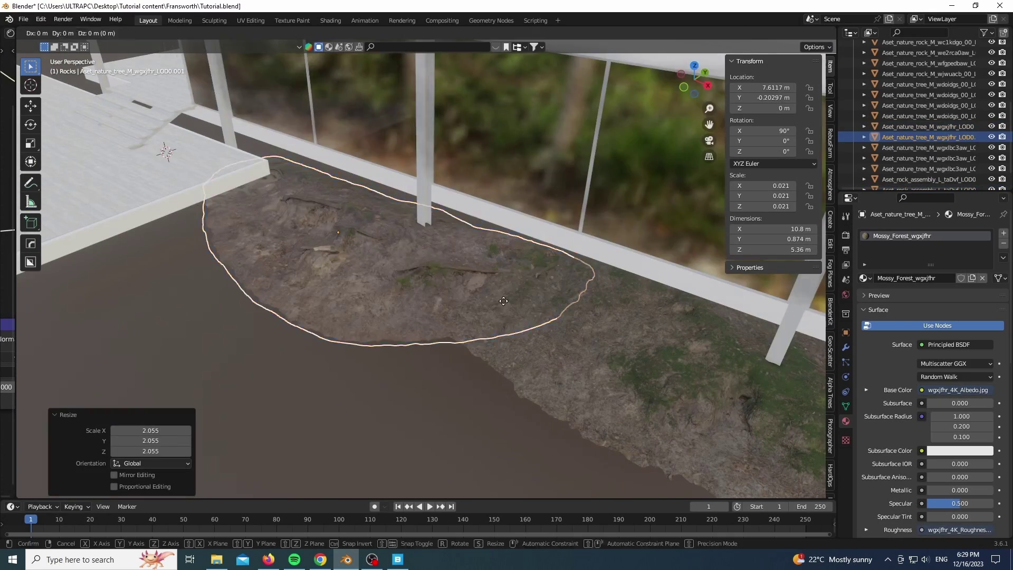
{"action": "key", "text": "shift+z"}
{"action": "left_click", "coordinate": [426, 250]}
Refine the wgxjfhr ground patch's position, enlarge it slightly and adjust its height along Z
{"action": "key", "text": "g"}
{"action": "left_click", "coordinate": [475, 306]}
{"action": "key", "text": "s"}
{"action": "left_click", "coordinate": [503, 331]}
{"action": "key", "text": "g"}
{"action": "key", "text": "z"}
{"action": "left_click", "coordinate": [520, 361]}
{"action": "key", "text": "KP_0"}
Make a linked duplicate of the wgxjfhr ground patch toward the house's right end and rotate it 180° around Z
{"action": "middle_click_drag", "start_coordinate": [271, 292], "coordinate": [197, 351]}
{"action": "scroll", "coordinate": [422, 253], "scroll_direction": "down", "scroll_amount": 3}
{"action": "middle_click_drag", "start_coordinate": [527, 254], "coordinate": [369, 211], "text": "shift"}
{"action": "key", "text": "alt+d"}
{"action": "key", "text": "shift+z"}
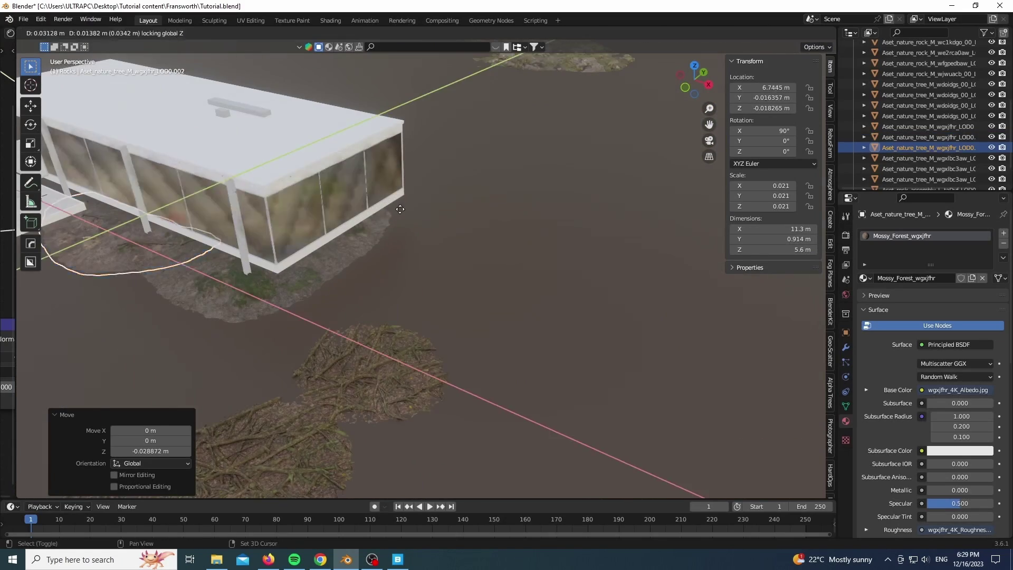
{"action": "left_click", "coordinate": [588, 211]}
{"action": "type", "text": "rz180"}
{"action": "key", "text": "Return"}
Shift the rotated ground patch horizontally about 1.24 m in X and 0.19 m in Y under the house's right end
{"action": "scroll", "coordinate": [346, 215], "scroll_direction": "up", "scroll_amount": 5}
{"action": "scroll", "coordinate": [346, 215], "scroll_direction": "down", "scroll_amount": 2}
{"action": "key", "text": "g"}
{"action": "key", "text": "shift+z"}
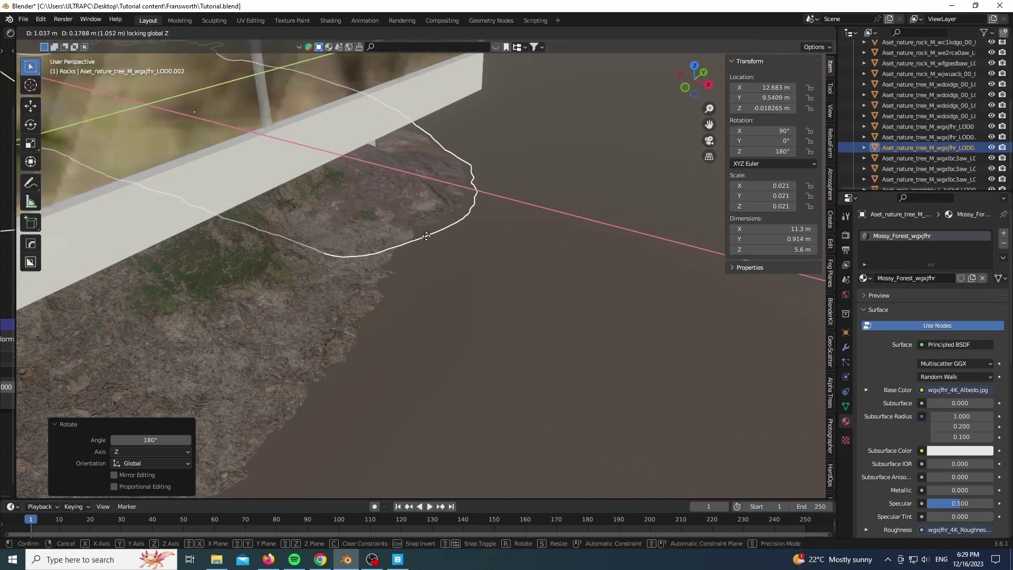
{"action": "left_click", "coordinate": [406, 252]}
{"action": "key", "text": "KP_0"}
{"action": "scroll", "coordinate": [482, 268], "scroll_direction": "down", "scroll_amount": 3}
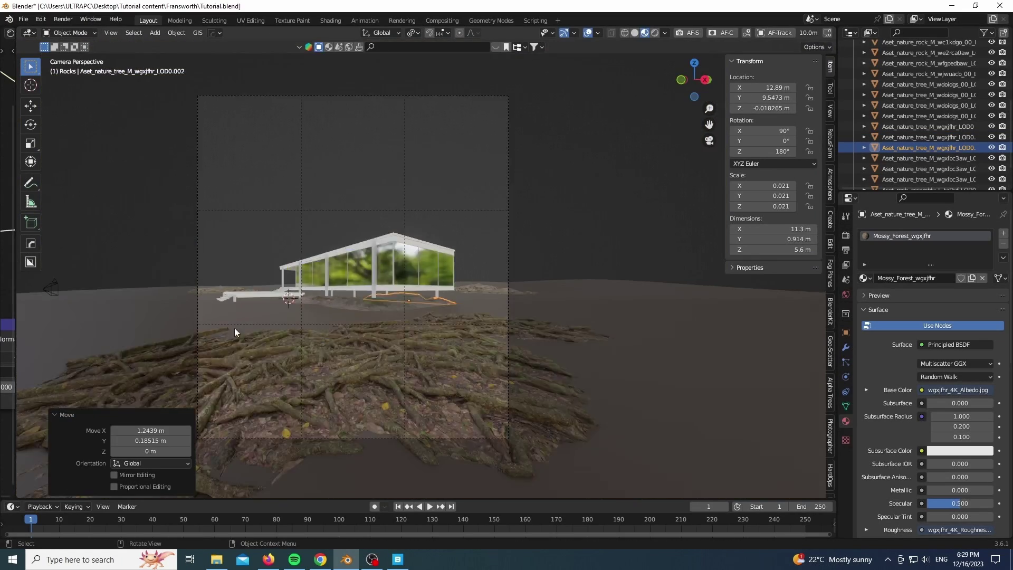
Make a linked duplicate of the grey wjwuacb rock and place it between the house and the foreground roots
{"action": "middle_click_drag", "start_coordinate": [217, 332], "coordinate": [220, 366]}
{"action": "scroll", "coordinate": [578, 212], "scroll_direction": "down", "scroll_amount": 8}
{"action": "middle_click_drag", "start_coordinate": [450, 350], "coordinate": [686, 237], "text": "shift"}
{"action": "scroll", "coordinate": [198, 328], "scroll_direction": "up", "scroll_amount": 3}
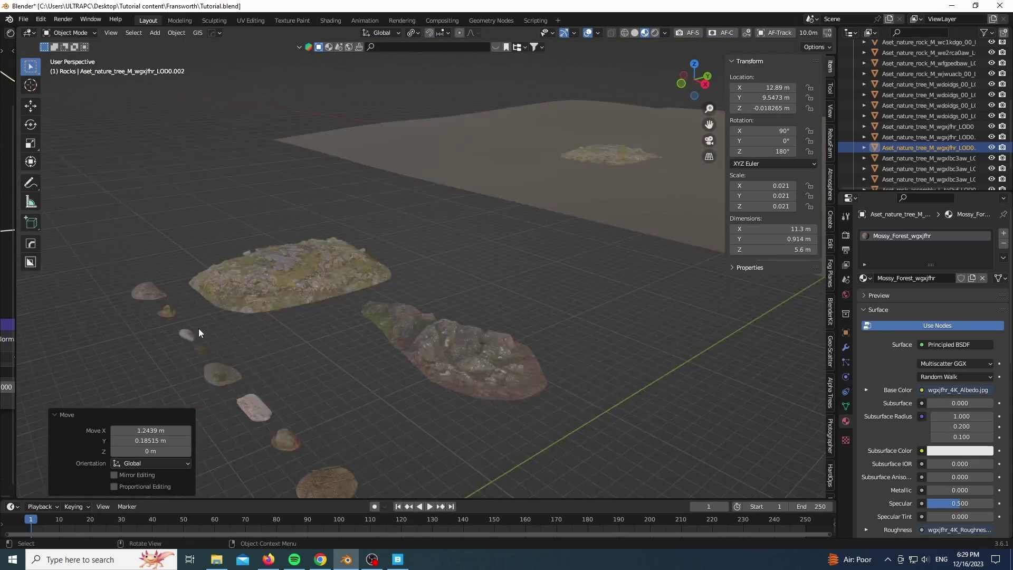
{"action": "left_click", "coordinate": [187, 334]}
{"action": "scroll", "coordinate": [185, 337], "scroll_direction": "down", "scroll_amount": 4}
{"action": "middle_click_drag", "start_coordinate": [177, 355], "coordinate": [112, 388], "text": "shift"}
{"action": "left_click", "coordinate": [812, 312]}
Rotate the grey rock to about 53.63° around Z and scale it up by about 2.297
{"action": "scroll", "coordinate": [604, 323], "scroll_direction": "up", "scroll_amount": 10}
{"action": "key", "text": "r"}
{"action": "key", "text": "z"}
{"action": "left_click", "coordinate": [514, 313]}
{"action": "key", "text": "s"}
{"action": "left_click", "coordinate": [583, 364]}
Sink the grey rock slightly into the ground beside the roots, rotate it another 18.5° around Z and enlarge it slightly
{"action": "key", "text": "g"}
{"action": "key", "text": "z"}
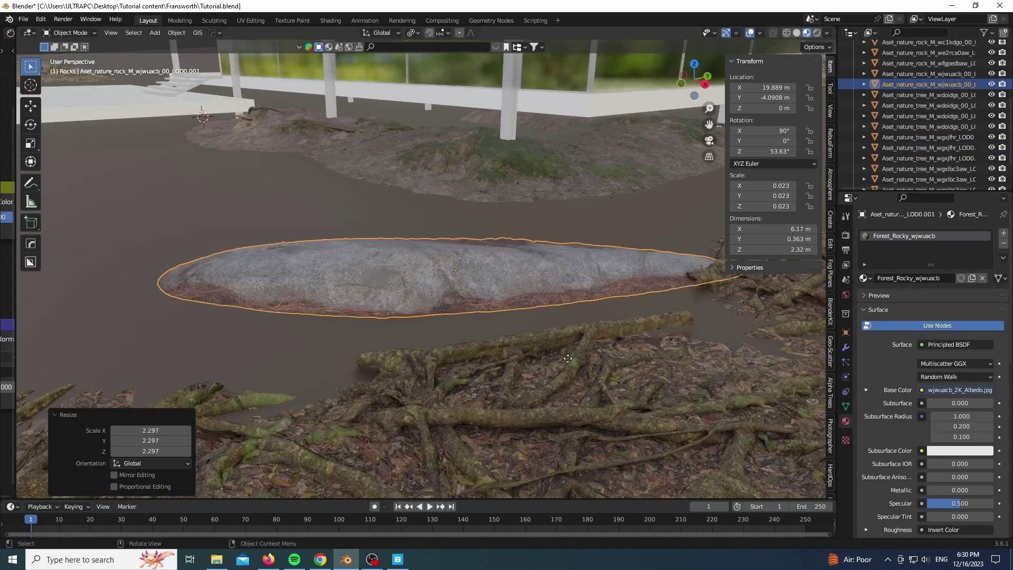
{"action": "left_click", "coordinate": [585, 366]}
{"action": "left_click", "coordinate": [591, 375]}
{"action": "key", "text": "KP_0"}
{"action": "key", "text": "r"}
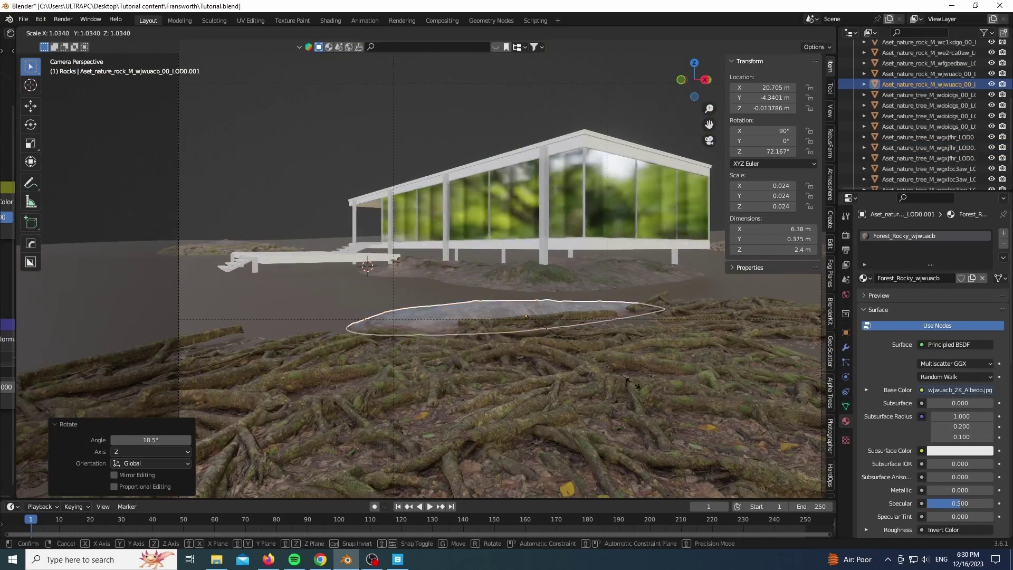
{"action": "key", "text": "y"}
{"action": "left_click", "coordinate": [617, 375]}
Duplicate the foreground roots patch and place the copy horizontally to the left of the grey rock
{"action": "middle_click_drag", "start_coordinate": [528, 211], "coordinate": [508, 278]}
{"action": "scroll", "coordinate": [508, 278], "scroll_direction": "down", "scroll_amount": 6}
{"action": "left_click", "coordinate": [450, 315]}
{"action": "key", "text": "shift+d"}
{"action": "key", "text": "shift+z"}
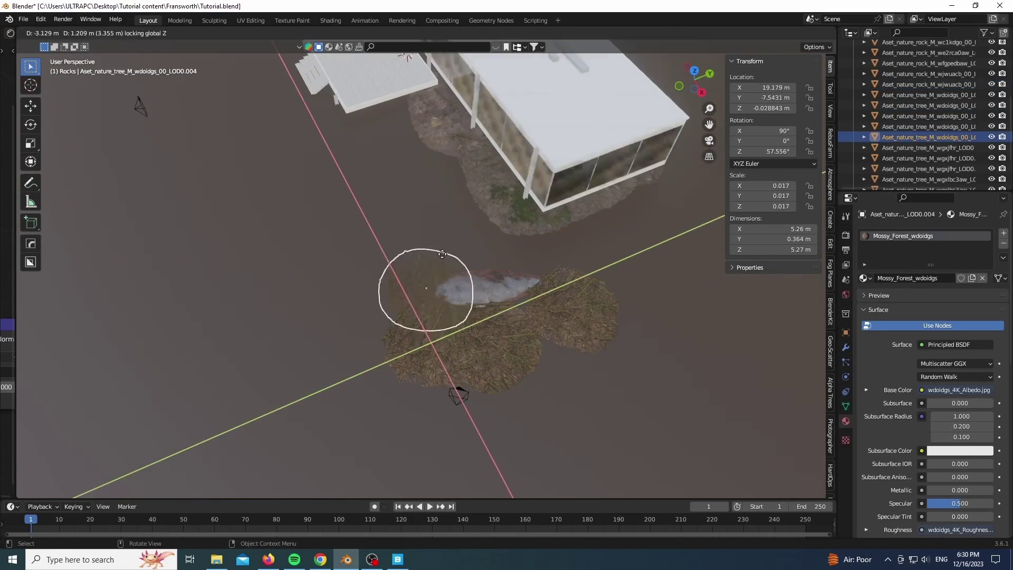
{"action": "left_click", "coordinate": [362, 276]}
Rotate the new roots patch about 75.9° around Z
{"action": "key", "text": "KP_0"}
{"action": "key", "text": "r"}
{"action": "key", "text": "z"}
{"action": "left_click", "coordinate": [498, 390]}
{"action": "scroll", "coordinate": [231, 454], "scroll_direction": "down", "scroll_amount": 3}
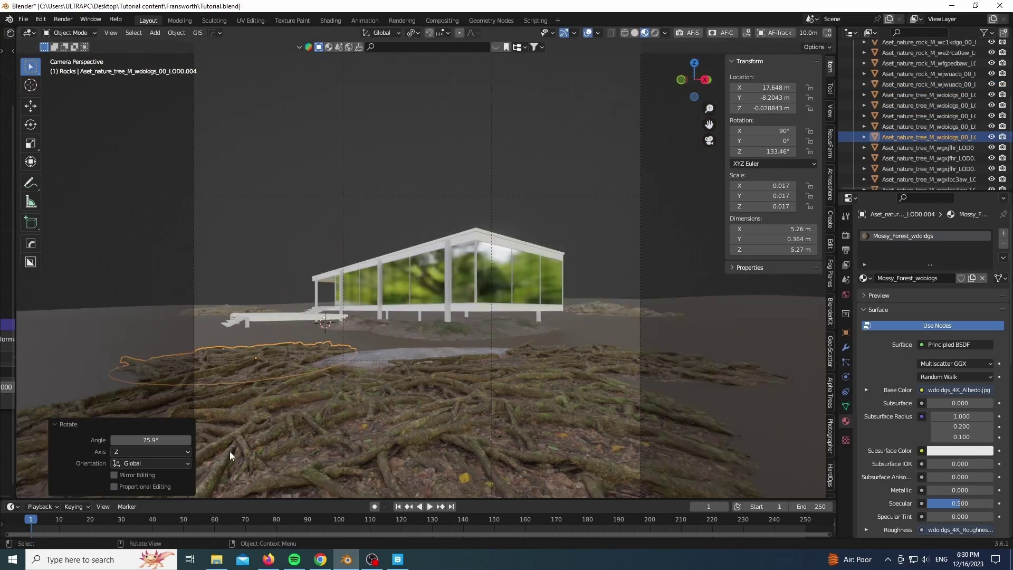
Duplicate the rotated roots patch and place the copy horizontally in the foreground
{"action": "key", "text": "shift+d"}
{"action": "key", "text": "shift+z"}
{"action": "left_click", "coordinate": [390, 444]}
Rescale the existing ground patches between the roots and the house
{"action": "middle_click_drag", "start_coordinate": [475, 174], "coordinate": [453, 232]}
{"action": "scroll", "coordinate": [450, 225], "scroll_direction": "up", "scroll_amount": 5}
{"action": "left_click", "coordinate": [448, 220]}
{"action": "left_click", "coordinate": [448, 219]}
{"action": "key", "text": "s"}
{"action": "left_click", "coordinate": [622, 192]}
{"action": "left_click", "coordinate": [646, 164]}
{"action": "left_click", "coordinate": [649, 255]}
{"action": "left_click", "coordinate": [309, 185]}
{"action": "key", "text": "s"}
{"action": "left_click", "coordinate": [306, 228]}
{"action": "scroll", "coordinate": [305, 228], "scroll_direction": "down", "scroll_amount": 1}
{"action": "left_click", "coordinate": [305, 228]}
Duplicate the mossy ground patch, place the copy horizontally near the front of the house, then rotate it around Z and rescale it
{"action": "key", "text": "shift+d"}
{"action": "key", "text": "shift+z"}
{"action": "left_click", "coordinate": [583, 306]}
{"action": "key", "text": "r"}
{"action": "key", "text": "z"}
{"action": "left_click", "coordinate": [583, 253]}
{"action": "key", "text": "s"}
{"action": "left_click", "coordinate": [572, 245]}
{"action": "key", "text": "r"}
{"action": "key", "text": "z"}
{"action": "left_click", "coordinate": [560, 253]}
Through the camera, reposition the mossy patch horizontally below the house's front corner, rotate it around Z and scale it by 1.114
{"action": "key", "text": "KP_0"}
{"action": "key", "text": "g"}
{"action": "key", "text": "shift+z"}
{"action": "left_click", "coordinate": [564, 348]}
{"action": "key", "text": "r"}
{"action": "key", "text": "z"}
{"action": "left_click", "coordinate": [560, 448]}
{"action": "key", "text": "s"}
{"action": "left_click", "coordinate": [567, 449]}
{"action": "scroll", "coordinate": [567, 422], "scroll_direction": "down", "scroll_amount": 5}
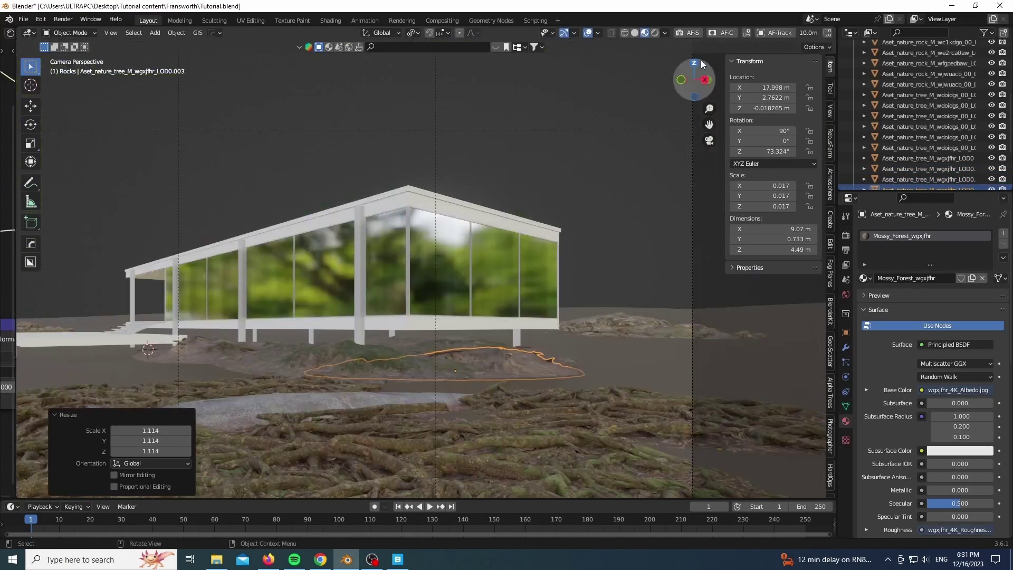
Create a linked duplicate of the roots patch, offset about -3.91 m in X and 1.17 m in Y, and rotate it around Z
{"action": "left_click", "coordinate": [640, 337]}
{"action": "key", "text": "shift+d"}
{"action": "key", "text": "shift+z"}
{"action": "left_click", "coordinate": [663, 230]}
{"action": "key", "text": "r"}
{"action": "key", "text": "z"}
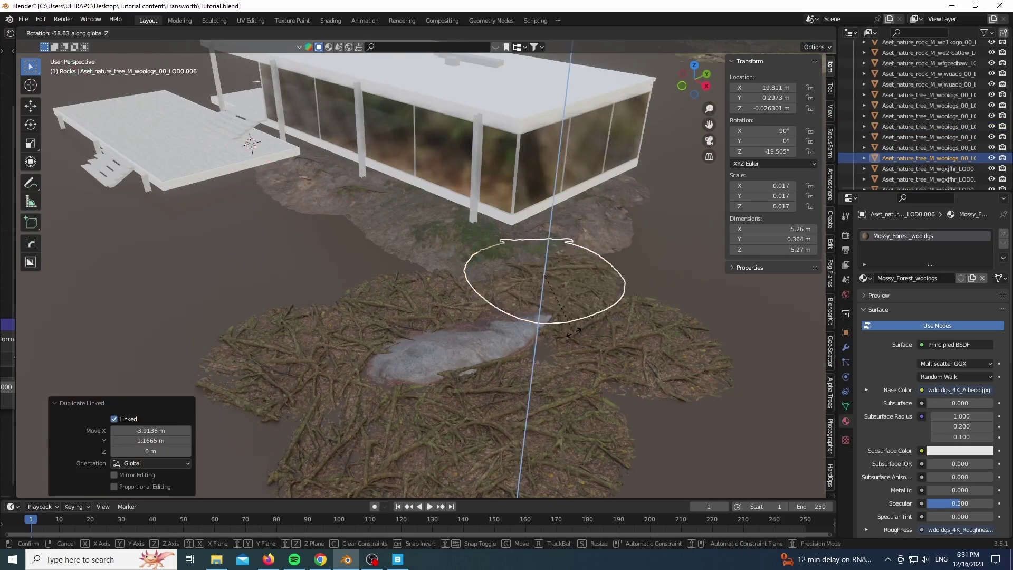
{"action": "left_click", "coordinate": [651, 280]}
Rotate the roots patch at the camera frame's right edge by -47.6° around Z and enlarge it slightly
{"action": "key", "text": "KP_0"}
{"action": "scroll", "coordinate": [610, 388], "scroll_direction": "up", "scroll_amount": 5}
{"action": "left_click", "coordinate": [654, 296]}
{"action": "key", "text": "r"}
{"action": "key", "text": "z"}
{"action": "left_click", "coordinate": [624, 410]}
{"action": "key", "text": "s"}
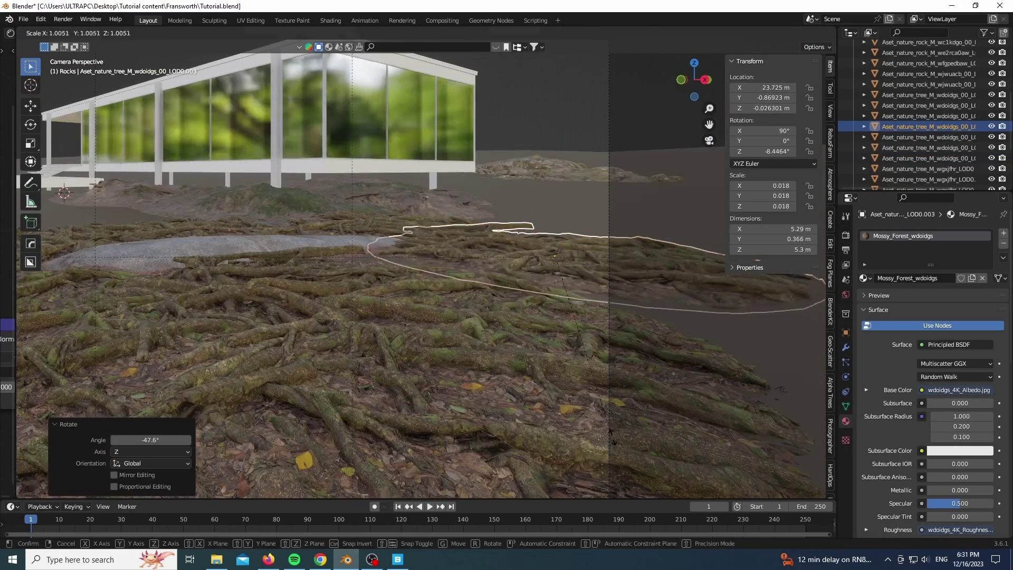
{"action": "left_click", "coordinate": [633, 427]}
Create a linked duplicate of the wgxlbc3aw ground patch from the source assets and place it horizontally near the house
{"action": "middle_click_drag", "start_coordinate": [581, 380], "coordinate": [754, 132]}
{"action": "scroll", "coordinate": [493, 265], "scroll_direction": "down", "scroll_amount": 6}
{"action": "scroll", "coordinate": [295, 335], "scroll_direction": "up", "scroll_amount": 5}
{"action": "left_click", "coordinate": [230, 297]}
{"action": "scroll", "coordinate": [220, 286], "scroll_direction": "down", "scroll_amount": 1}
{"action": "middle_click_drag", "start_coordinate": [219, 286], "coordinate": [320, 354], "text": "shift"}
{"action": "left_click", "coordinate": [122, 199]}
{"action": "scroll", "coordinate": [116, 334], "scroll_direction": "down", "scroll_amount": 5}
{"action": "scroll", "coordinate": [116, 334], "scroll_direction": "up", "scroll_amount": 1}
{"action": "left_click", "coordinate": [169, 308]}
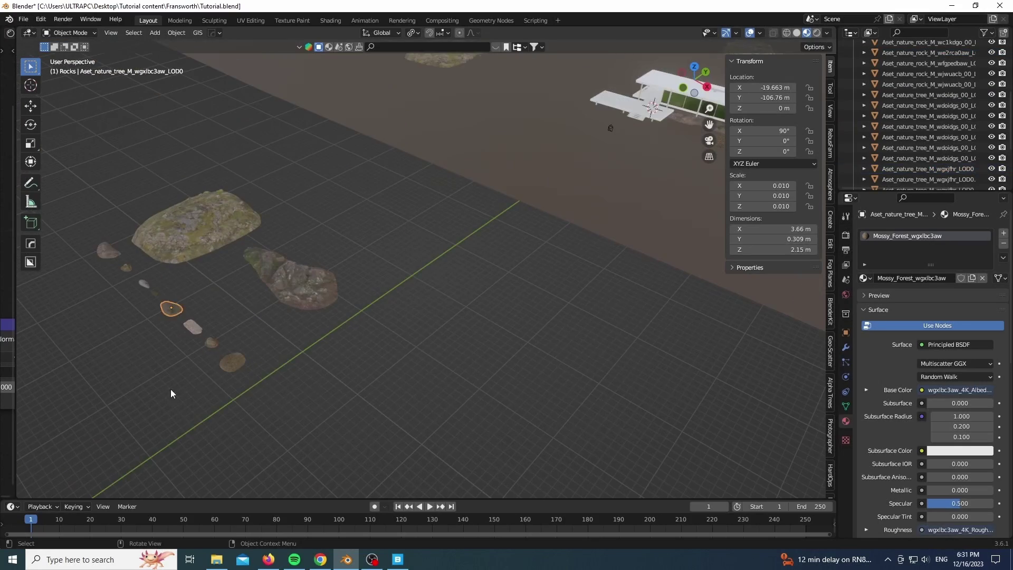
{"action": "key", "text": "alt+d"}
{"action": "key", "text": "shift+z"}
{"action": "left_click", "coordinate": [434, 151]}
Scale the new ground patch by 1.917 and move it horizontally beside the roots
{"action": "scroll", "coordinate": [713, 144], "scroll_direction": "up", "scroll_amount": 12}
{"action": "middle_click_drag", "start_coordinate": [713, 143], "coordinate": [396, 221], "text": "shift"}
{"action": "key", "text": "s"}
{"action": "left_click", "coordinate": [568, 446]}
{"action": "key", "text": "g"}
{"action": "key", "text": "shift+z"}
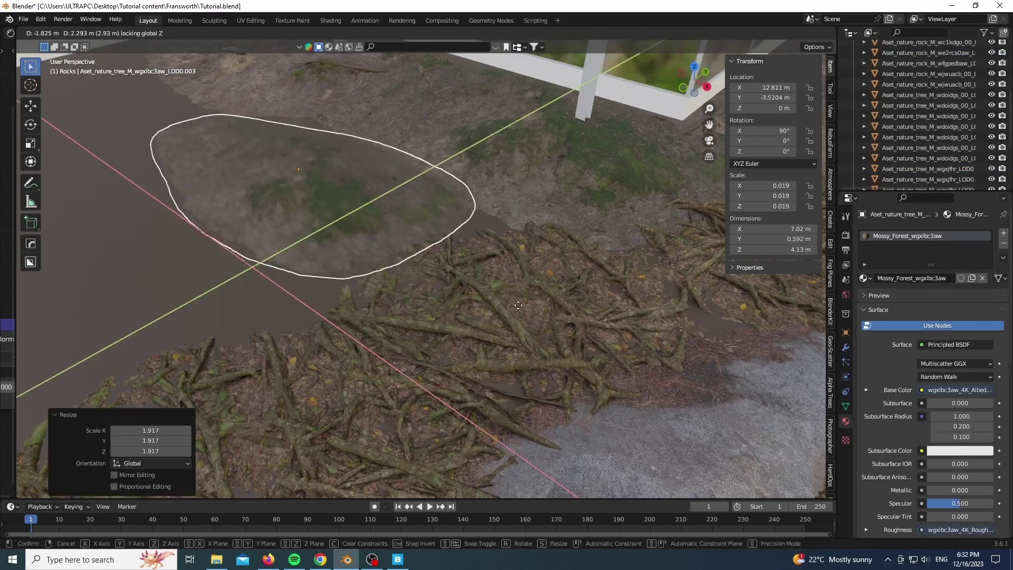
{"action": "left_click", "coordinate": [632, 372]}
Rotate the ground patch to about 91.19° around Z and shift it about 1.54 m in X and -0.68 m in Y
{"action": "key", "text": "r"}
{"action": "key", "text": "z"}
{"action": "left_click", "coordinate": [472, 248]}
{"action": "key", "text": "g"}
{"action": "key", "text": "shift+z"}
{"action": "left_click", "coordinate": [510, 310]}
{"action": "key", "text": "KP_0"}
{"action": "scroll", "coordinate": [509, 308], "scroll_direction": "up", "scroll_amount": 1}
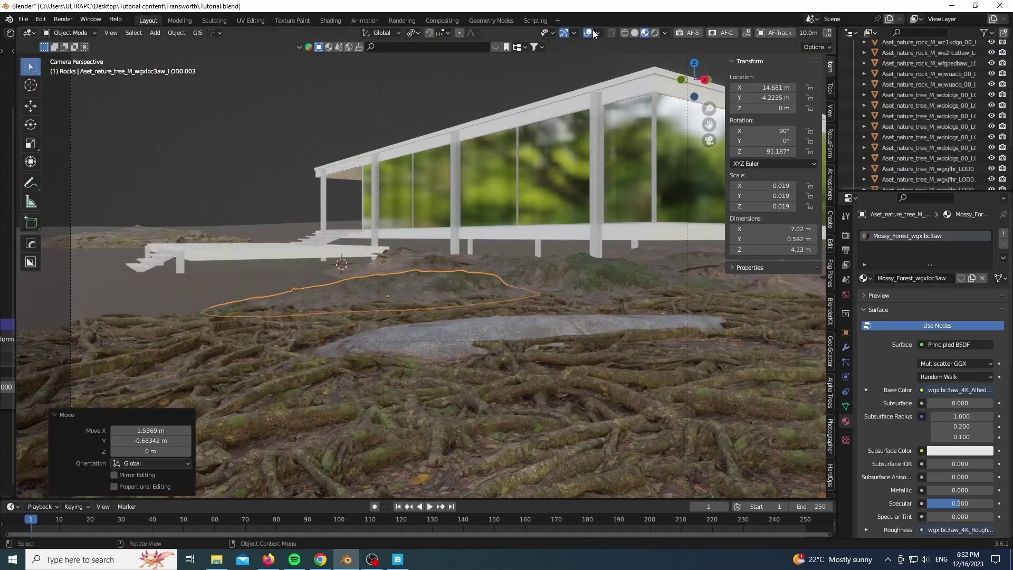
Switch the render engine to Cycles and enable viewport denoising
{"action": "left_click", "coordinate": [846, 234]}
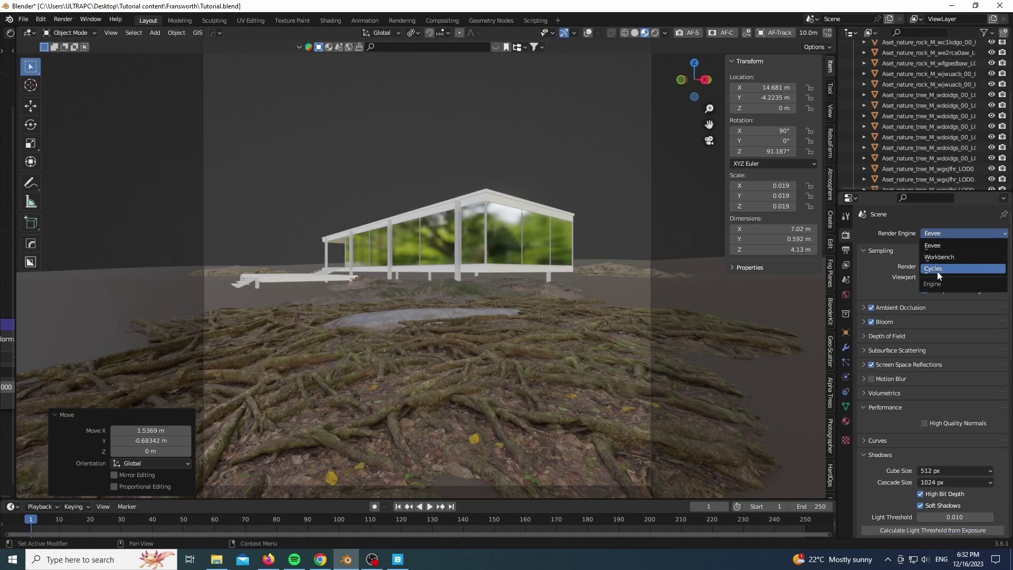
{"action": "left_click", "coordinate": [937, 270]}
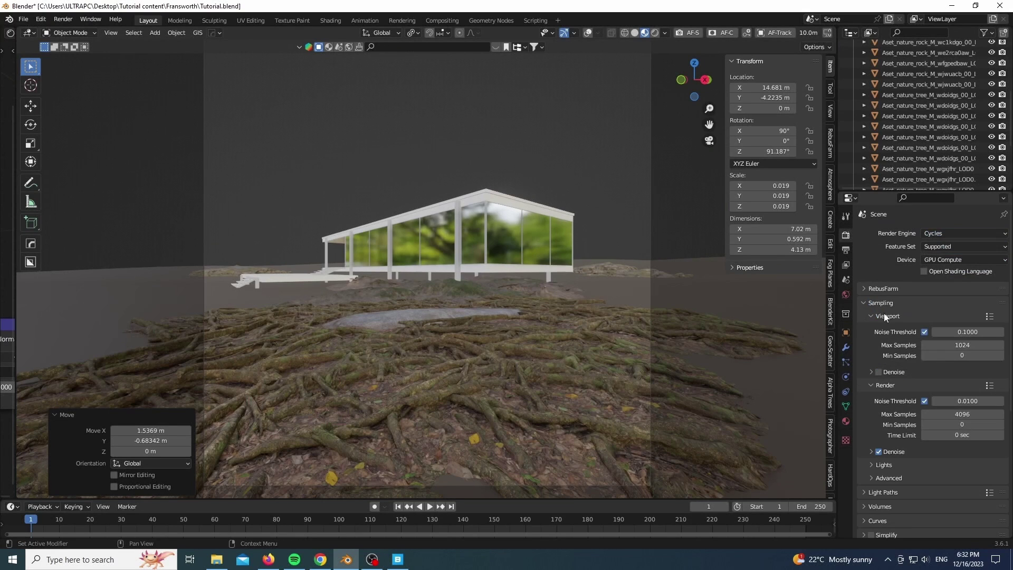
{"action": "scroll", "coordinate": [888, 338], "scroll_direction": "down", "scroll_amount": 2}
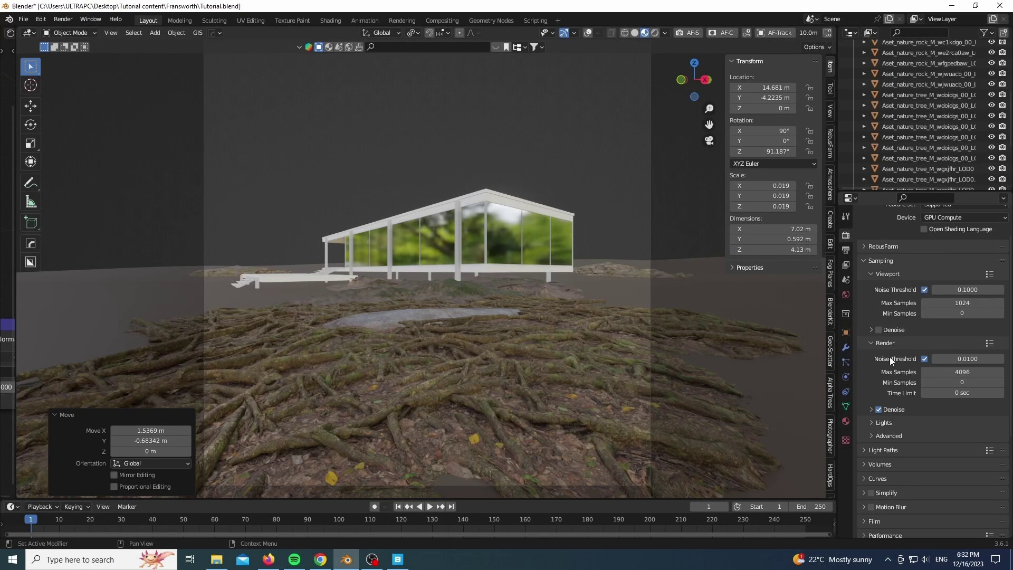
{"action": "left_click", "coordinate": [878, 330]}
{"action": "scroll", "coordinate": [882, 356], "scroll_direction": "down", "scroll_amount": 1}
{"action": "scroll", "coordinate": [906, 359], "scroll_direction": "down", "scroll_amount": 1}
{"action": "scroll", "coordinate": [906, 359], "scroll_direction": "down", "scroll_amount": 3}
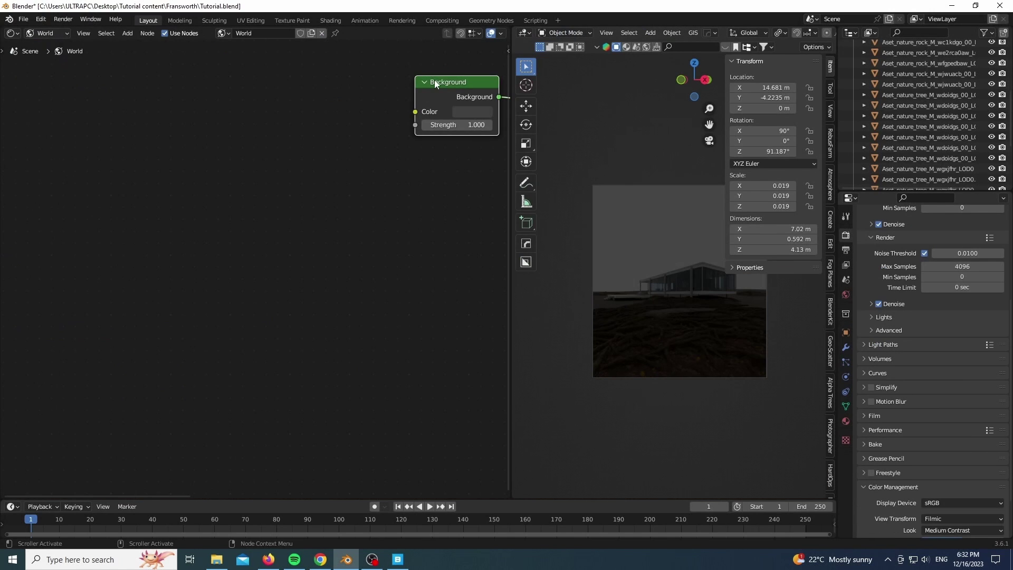
Add the cloud_layers_8k.exr environment texture with mapping to the world background and set the background strength to 2
{"action": "key", "text": "ctrl+t"}
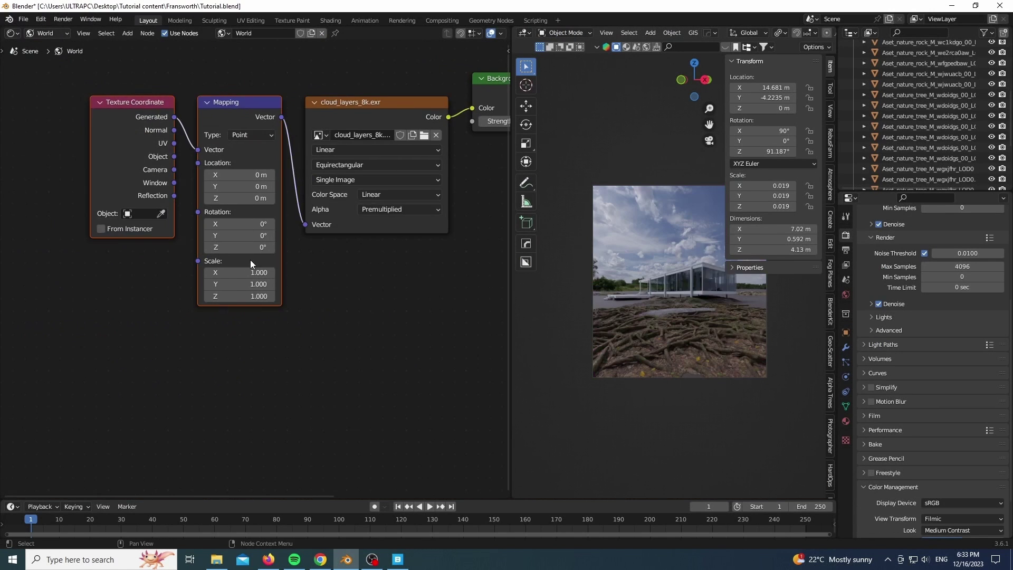
{"action": "key", "text": "g"}
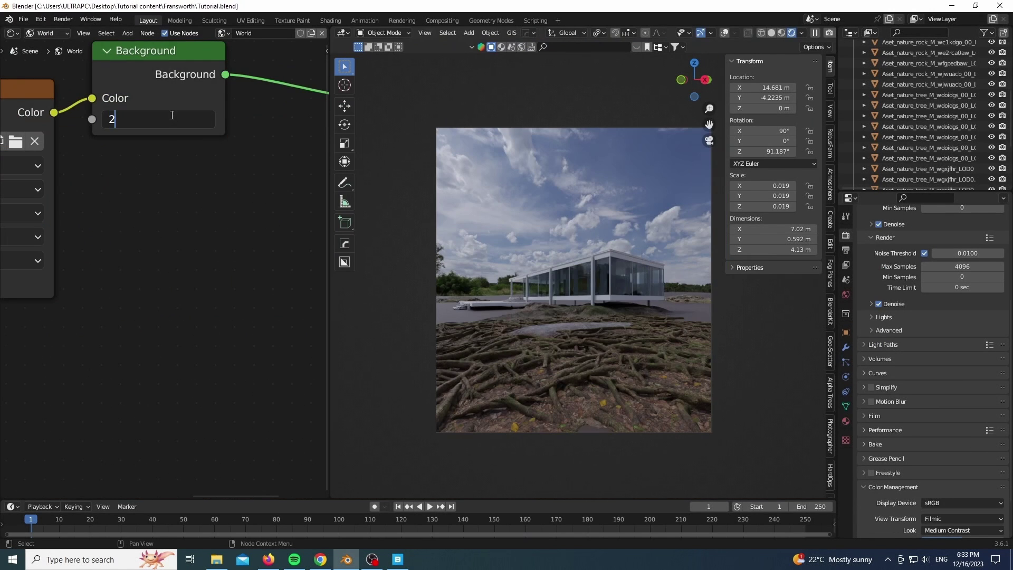
{"action": "left_click", "coordinate": [172, 115]}
{"action": "type", "text": "2"}
{"action": "key", "text": "Return"}
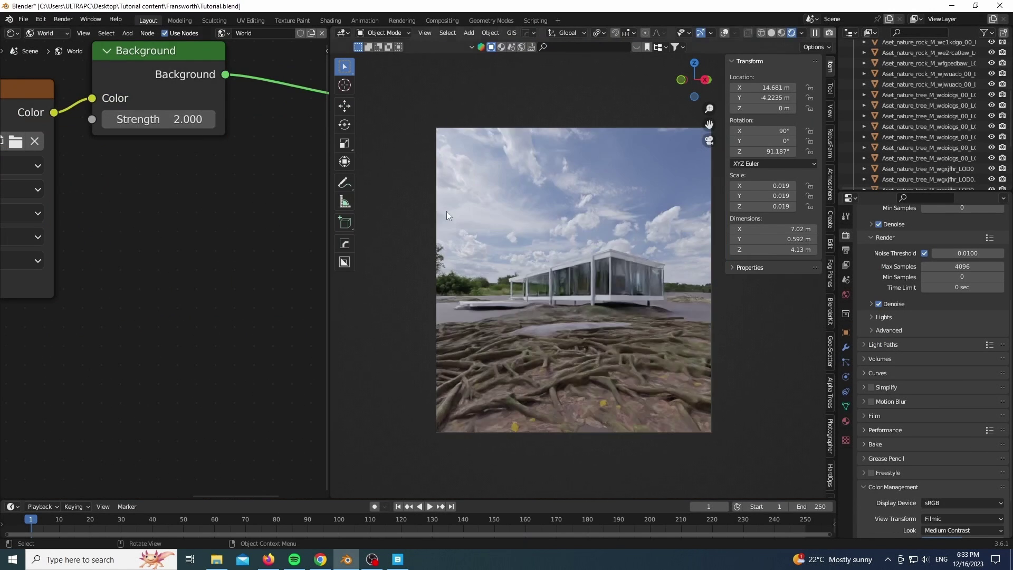
Add a Sun light to the scene
{"action": "scroll", "coordinate": [499, 225], "scroll_direction": "up", "scroll_amount": 3}
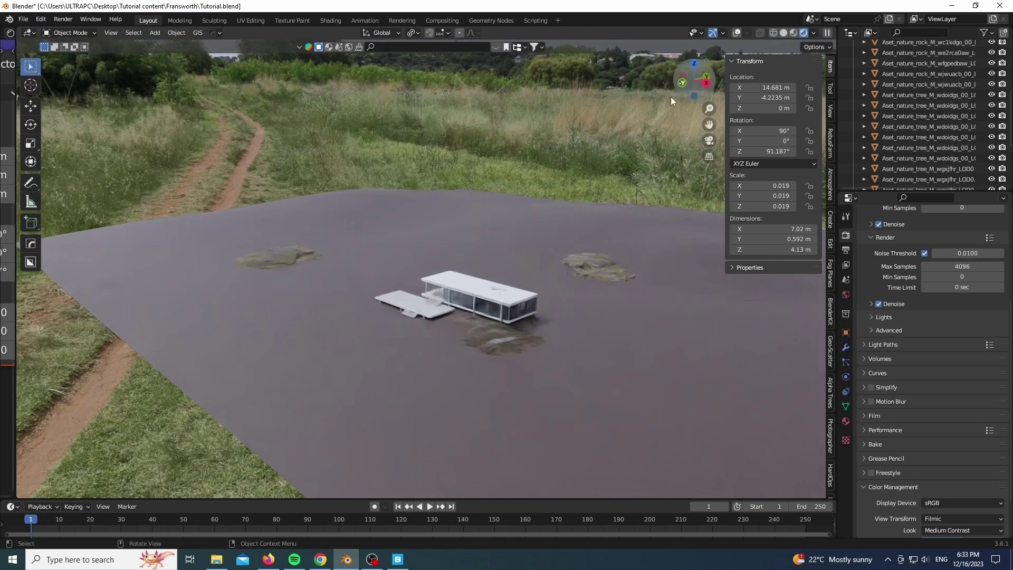
{"action": "key", "text": "shift+a"}
{"action": "mouse_move", "coordinate": [359, 251]}
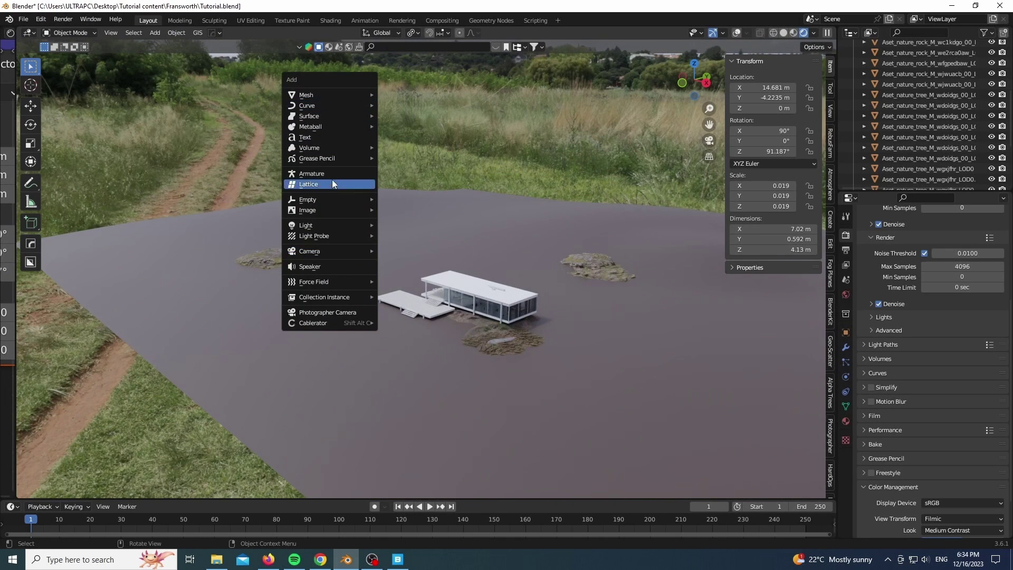
{"action": "mouse_move", "coordinate": [322, 225]}
{"action": "left_click", "coordinate": [424, 306]}
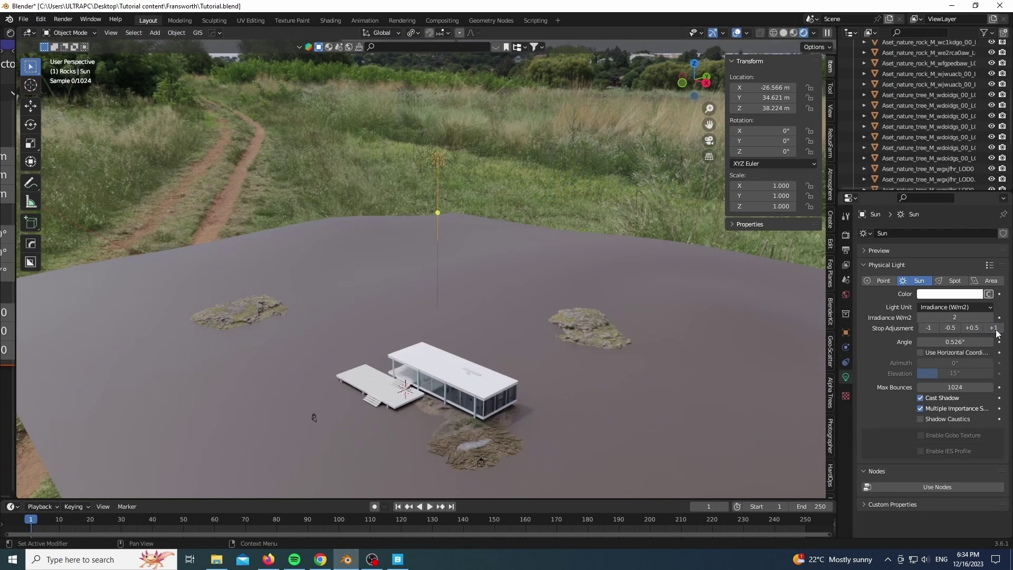
Adjust the sun's irradiance in full stops to 4 W/m2
{"action": "left_click", "coordinate": [994, 329]}
{"action": "left_click", "coordinate": [995, 329]}
{"action": "left_click", "coordinate": [994, 329]}
{"action": "left_click", "coordinate": [994, 329]}
{"action": "scroll", "coordinate": [677, 365], "scroll_direction": "up", "scroll_amount": 3}
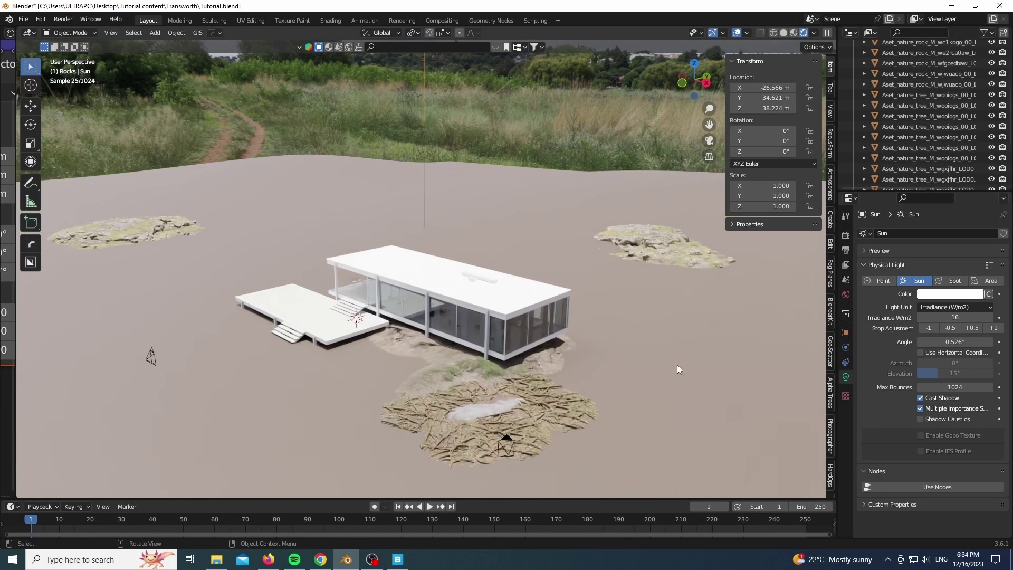
{"action": "left_click", "coordinate": [928, 328]}
{"action": "left_click", "coordinate": [927, 328]}
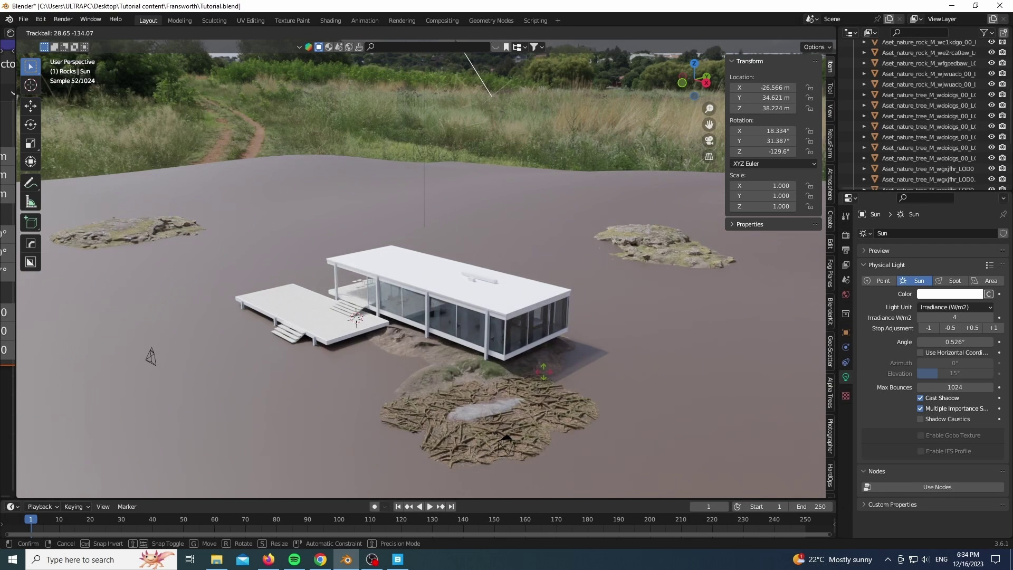
Tilt the sun with a trackball rotation of about 28.6° and -134°, and lower its irradiance to 2 W/m2
{"action": "left_click", "coordinate": [543, 372]}
{"action": "scroll", "coordinate": [580, 375], "scroll_direction": "up", "scroll_amount": 5}
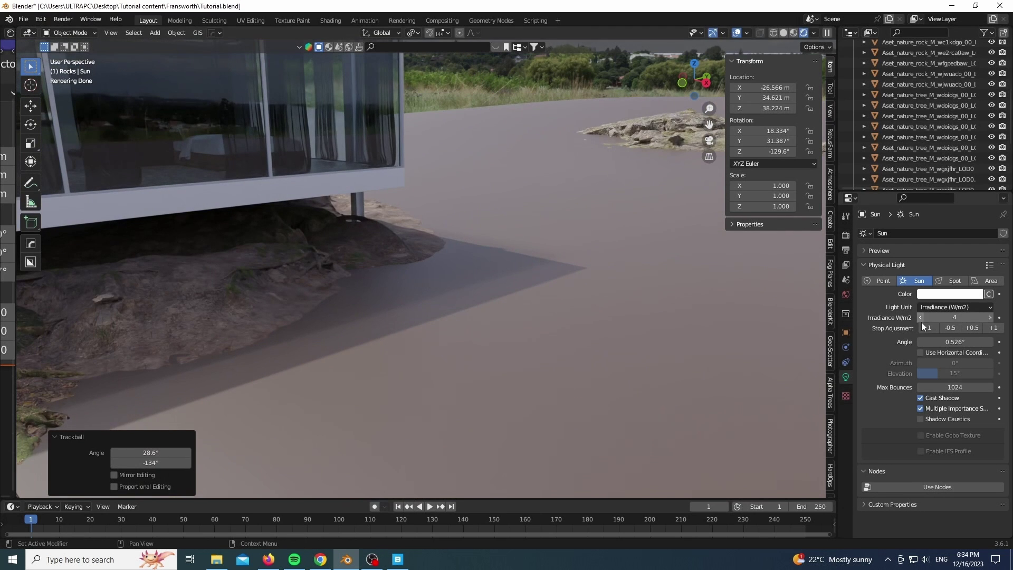
{"action": "left_click", "coordinate": [927, 328]}
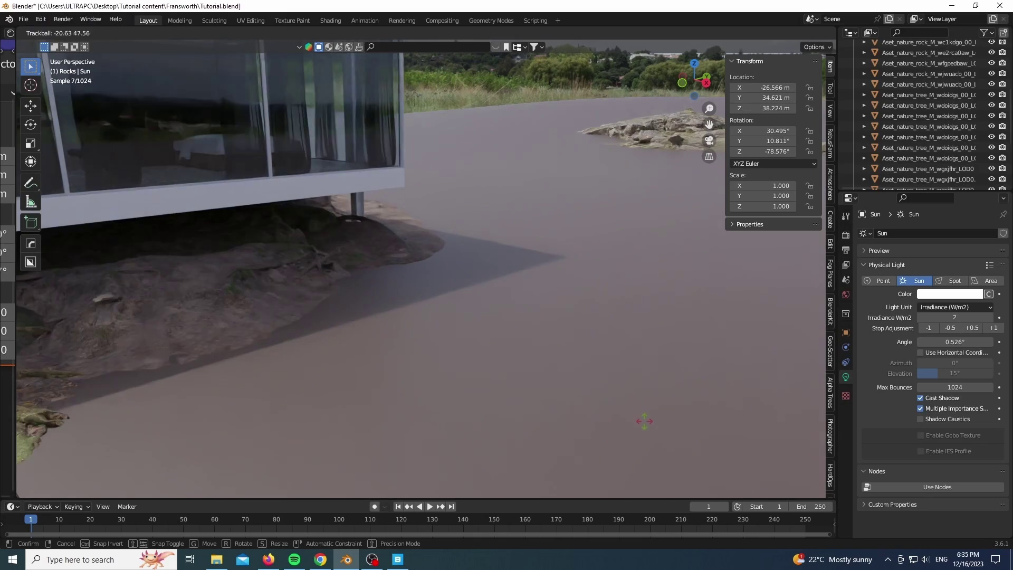
Rotate the sun again with a trackball rotation of about -20.6° and 47.6°
{"action": "left_click", "coordinate": [644, 421]}
{"action": "scroll", "coordinate": [714, 310], "scroll_direction": "down", "scroll_amount": 8}
{"action": "middle_click_drag", "start_coordinate": [714, 310], "coordinate": [596, 295]}
{"action": "middle_click_drag", "start_coordinate": [496, 454], "coordinate": [492, 316], "text": "shift"}
{"action": "scroll", "coordinate": [493, 316], "scroll_direction": "up", "scroll_amount": 4}
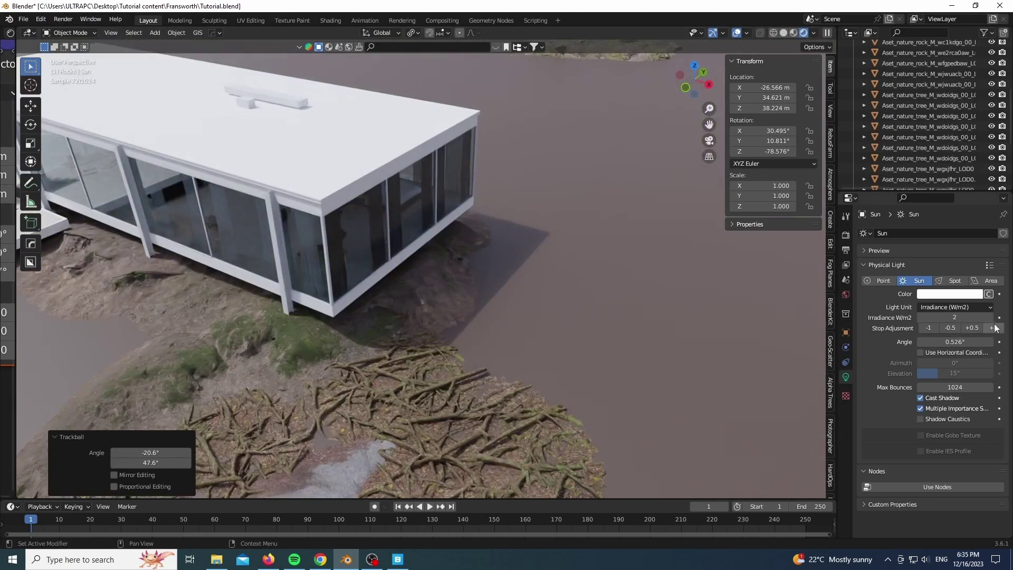
Give the sun a colour temperature of 5500 and raise its irradiance to 16 W/m2, checking through the camera
{"action": "left_click", "coordinate": [993, 329]}
{"action": "left_click", "coordinate": [993, 328]}
{"action": "type", "text": "5500"}
{"action": "key", "text": "Return"}
{"action": "left_click", "coordinate": [993, 329]}
{"action": "key", "text": "KP_0"}
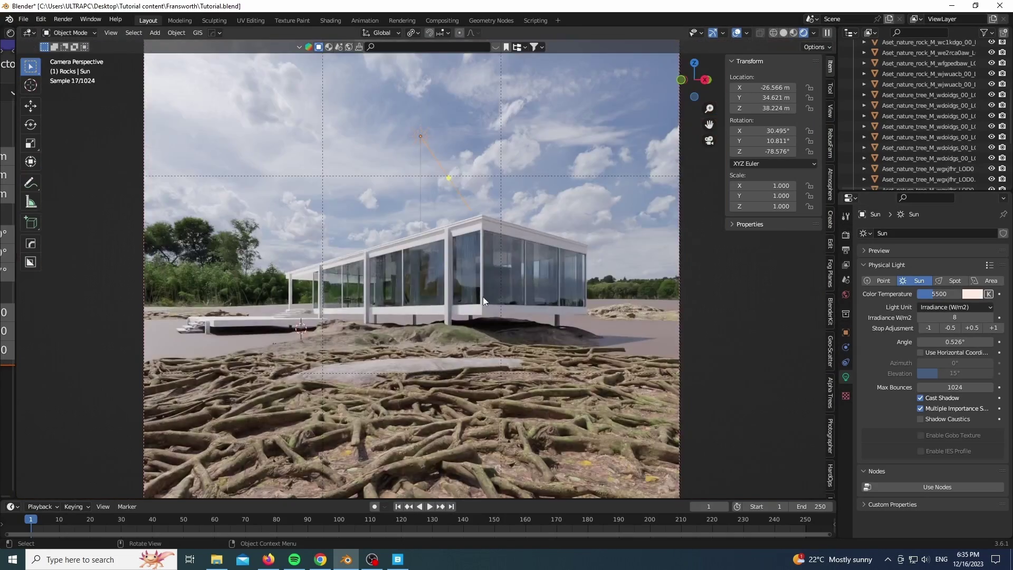
{"action": "scroll", "coordinate": [429, 257], "scroll_direction": "up", "scroll_amount": 3}
{"action": "scroll", "coordinate": [464, 361], "scroll_direction": "up", "scroll_amount": 2}
{"action": "scroll", "coordinate": [432, 327], "scroll_direction": "down", "scroll_amount": 4}
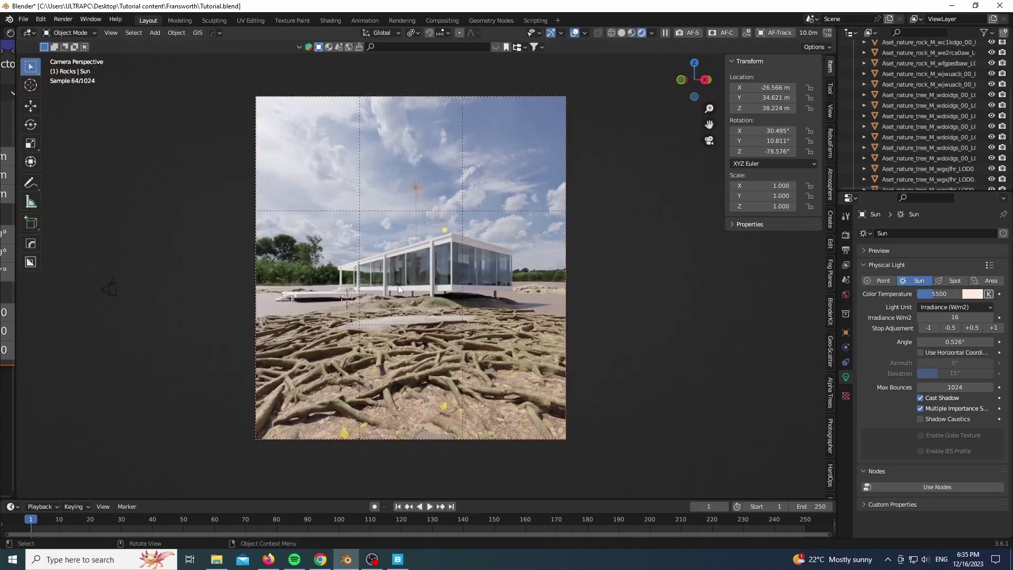
{"action": "scroll", "coordinate": [387, 274], "scroll_direction": "up", "scroll_amount": 1}
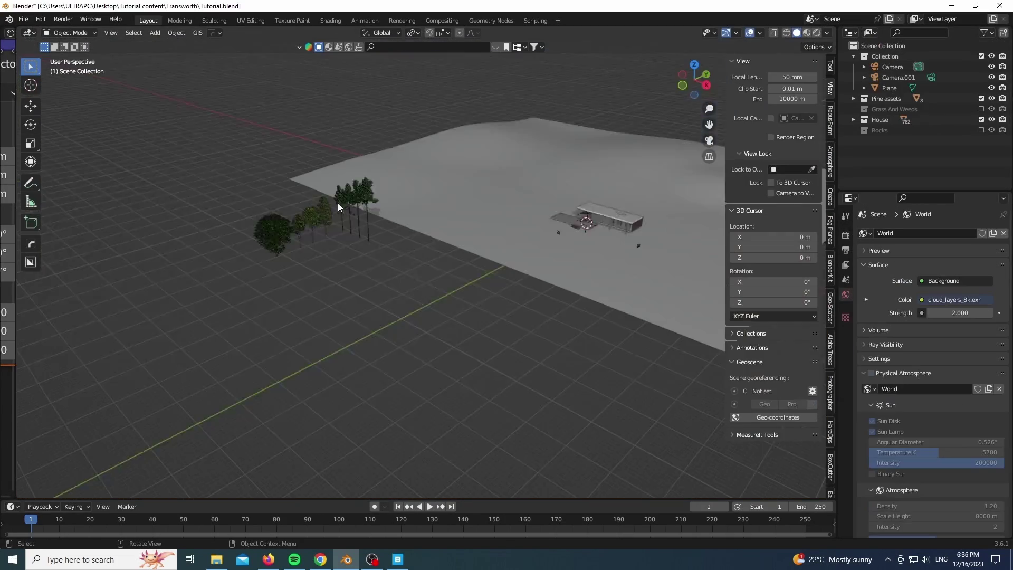
Switch to the browser and review vegetation sources: 3dsky pine models, Blender Market's Plant Library and products, and Maxtree's plant models
{"action": "scroll", "coordinate": [338, 206], "scroll_direction": "up", "scroll_amount": 5}
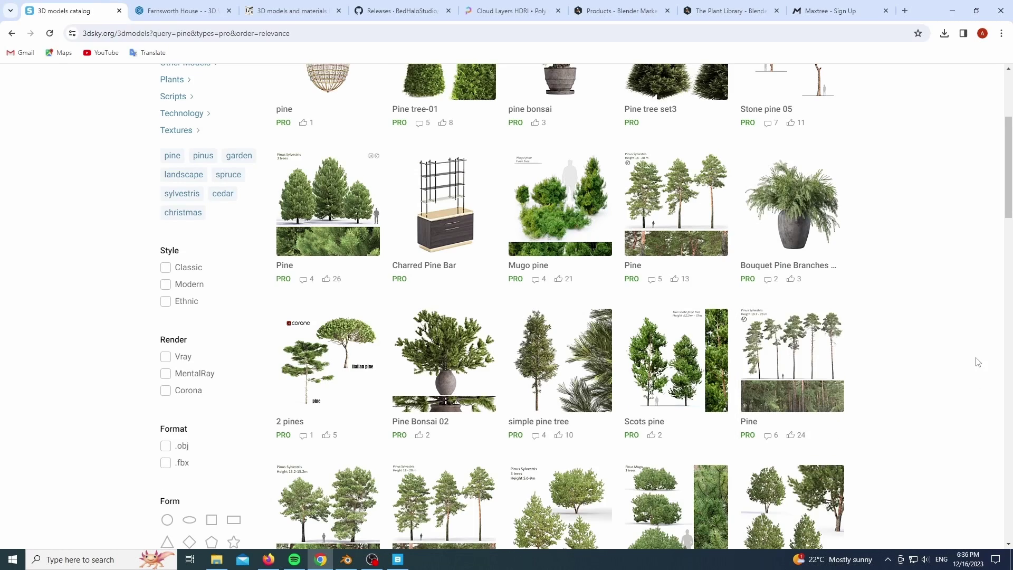
{"action": "scroll", "coordinate": [751, 317], "scroll_direction": "down", "scroll_amount": 2}
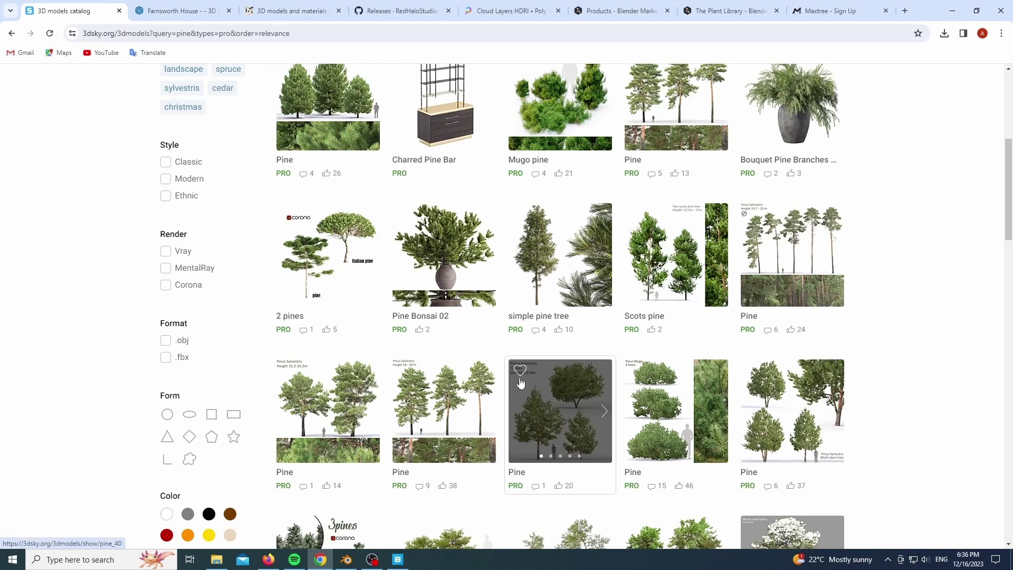
{"action": "left_click", "coordinate": [730, 9]}
{"action": "scroll", "coordinate": [551, 300], "scroll_direction": "down", "scroll_amount": 4}
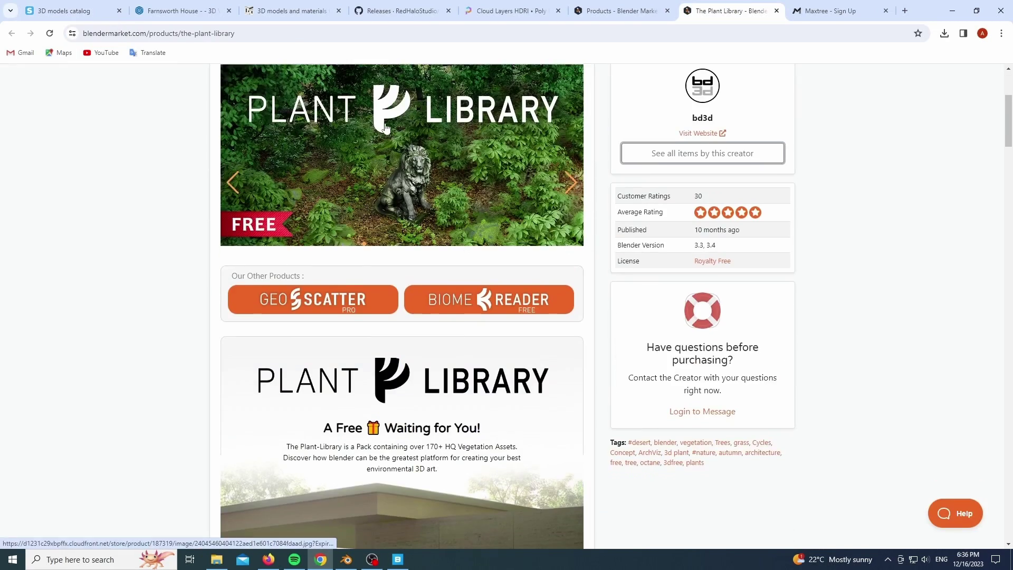
{"action": "scroll", "coordinate": [354, 274], "scroll_direction": "down", "scroll_amount": 20}
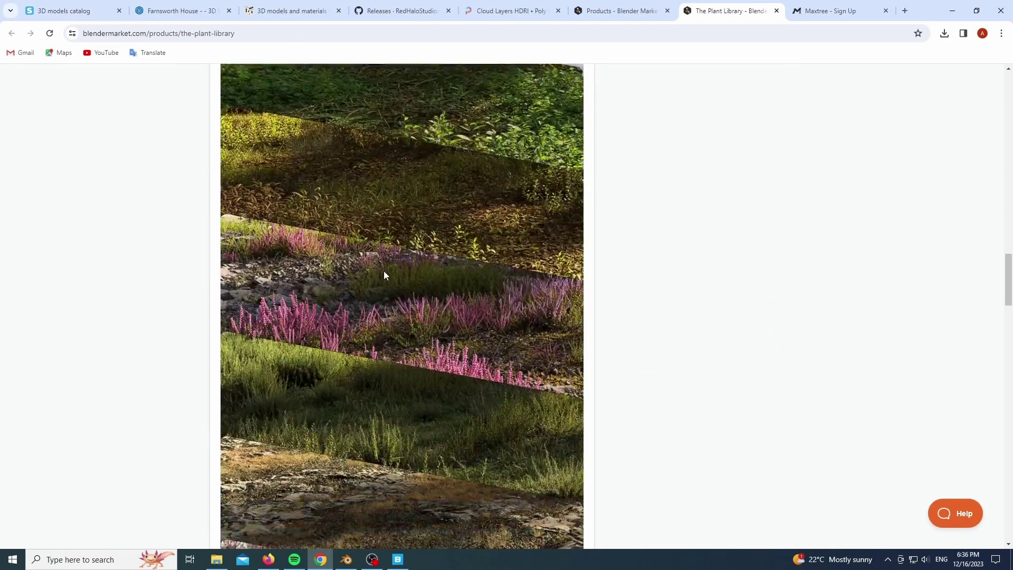
{"action": "scroll", "coordinate": [384, 275], "scroll_direction": "down", "scroll_amount": 20}
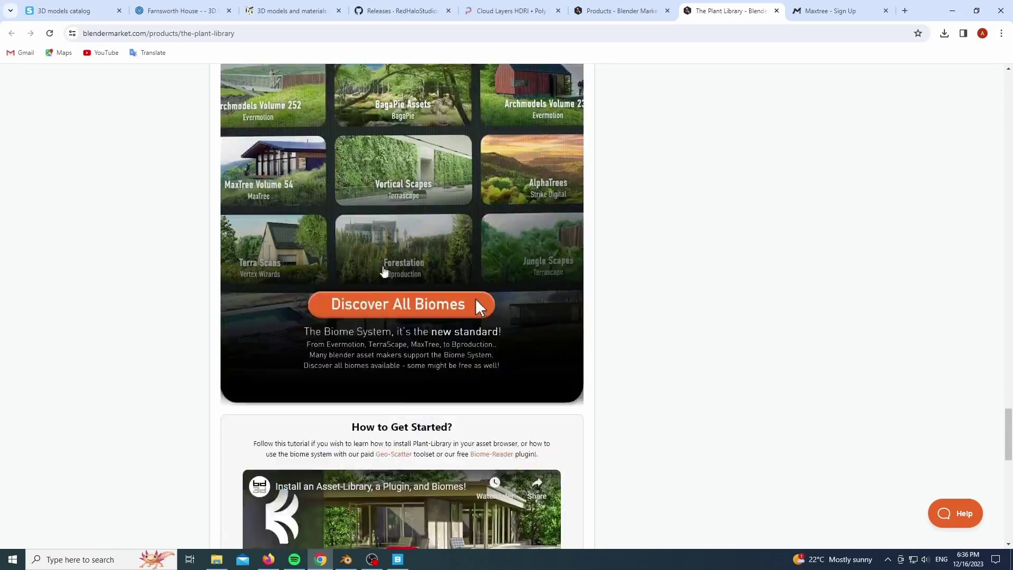
{"action": "left_click", "coordinate": [635, 14]}
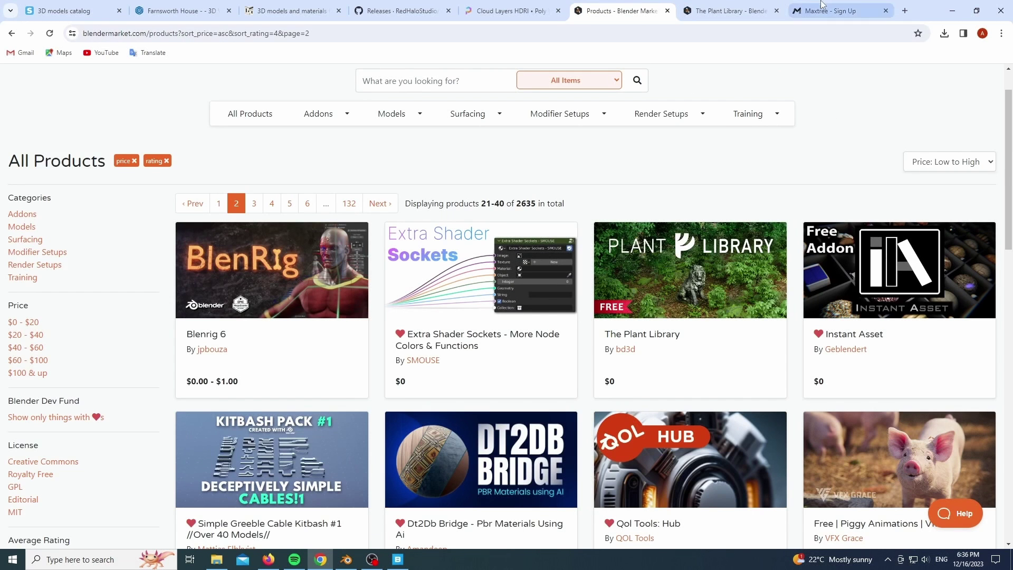
{"action": "left_click", "coordinate": [806, 10]}
{"action": "scroll", "coordinate": [556, 344], "scroll_direction": "down", "scroll_amount": 5}
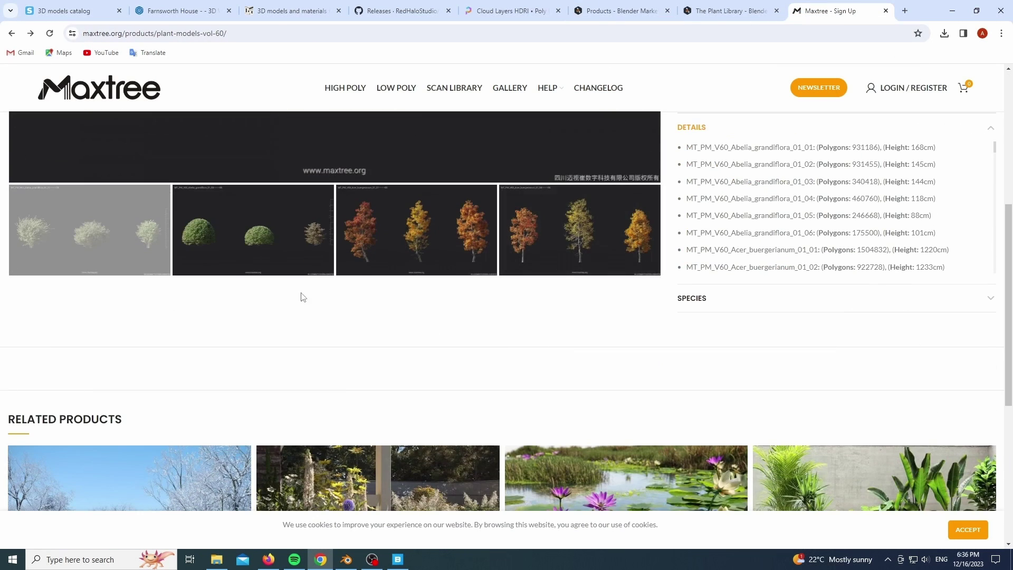
{"action": "scroll", "coordinate": [355, 321], "scroll_direction": "up", "scroll_amount": 6}
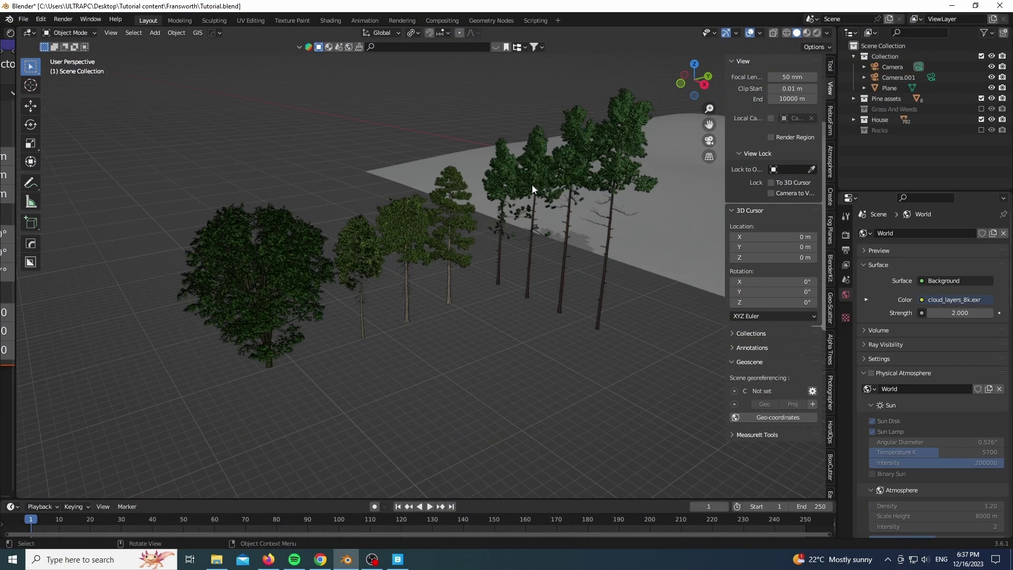
Return to Blender and inspect the imported pine and maple tree assets beside the terrain
{"action": "left_click", "coordinate": [532, 184]}
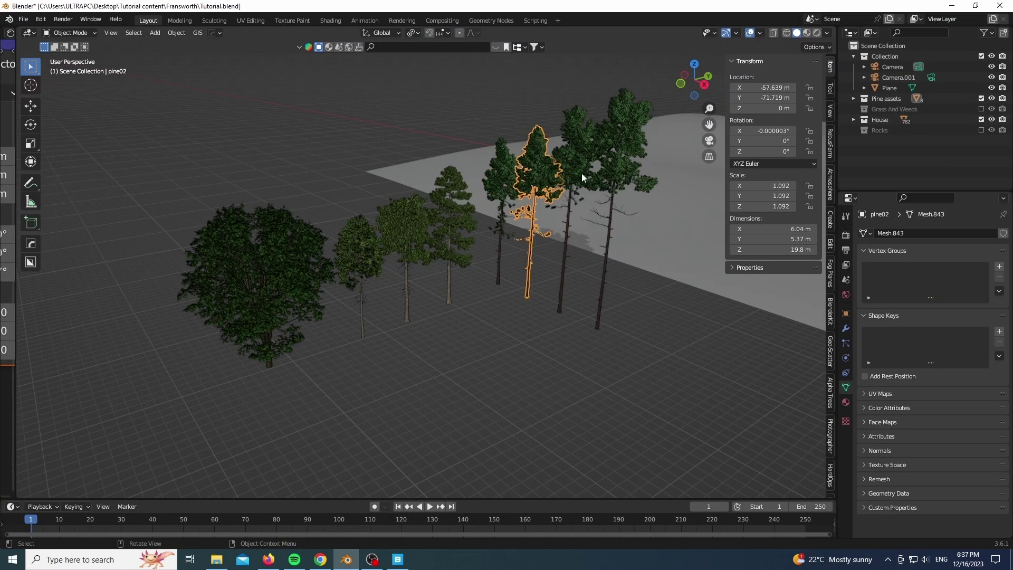
{"action": "left_click", "coordinate": [453, 213]}
{"action": "left_click", "coordinate": [234, 302]}
{"action": "scroll", "coordinate": [215, 353], "scroll_direction": "down", "scroll_amount": 6}
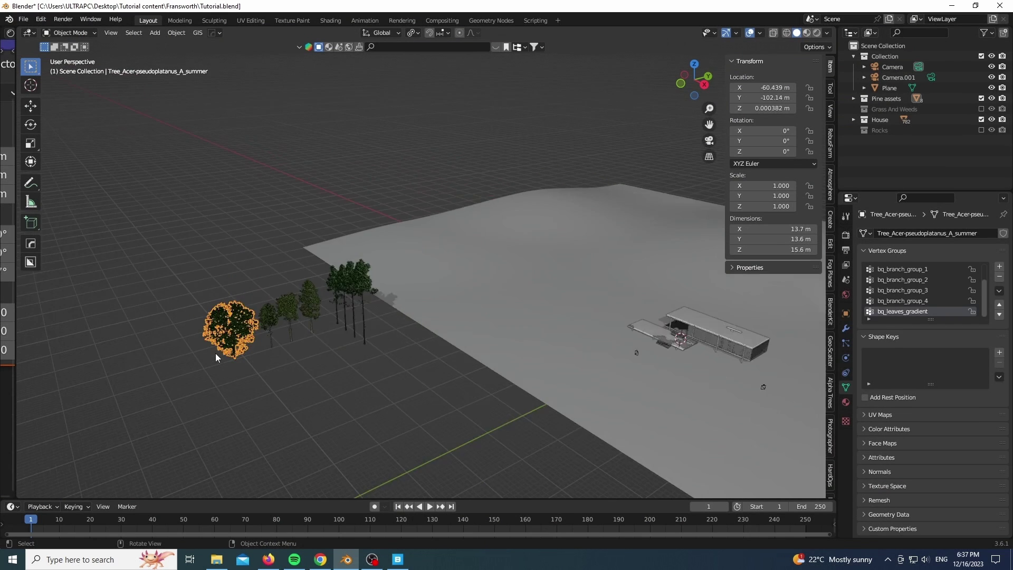
Set the terrain plane as the Geo-Scatter emitter
{"action": "scroll", "coordinate": [696, 427], "scroll_direction": "up", "scroll_amount": 3}
{"action": "middle_click_drag", "start_coordinate": [697, 427], "coordinate": [696, 437]}
{"action": "left_click", "coordinate": [830, 351]}
{"action": "left_click", "coordinate": [806, 62]}
{"action": "left_click", "coordinate": [412, 316]}
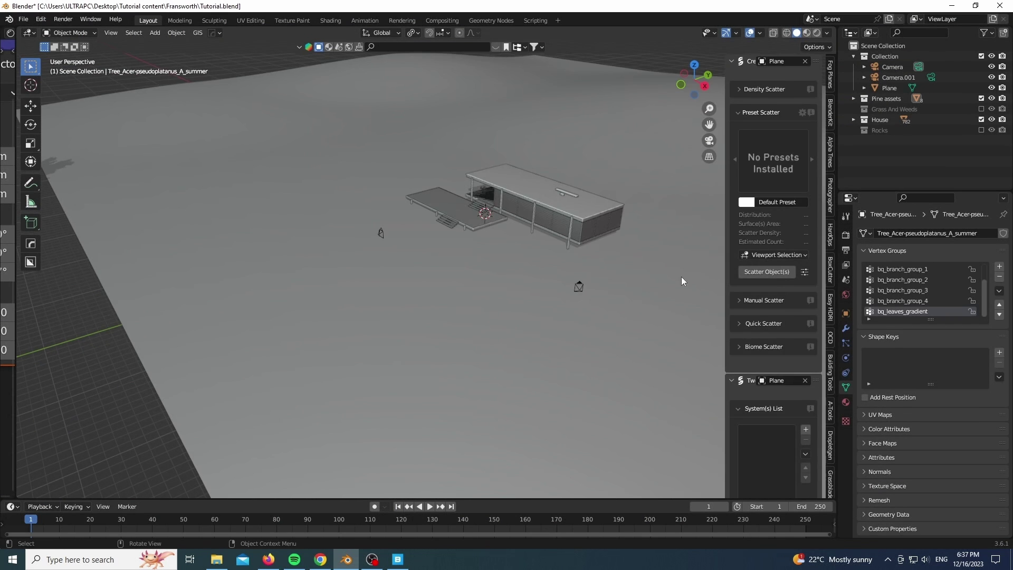
Open the Density Scatter settings, and apply the scale transform to the tall pine beside the terrain and to the terrain plane
{"action": "scroll", "coordinate": [652, 281], "scroll_direction": "down", "scroll_amount": 3}
{"action": "left_click", "coordinate": [740, 90]}
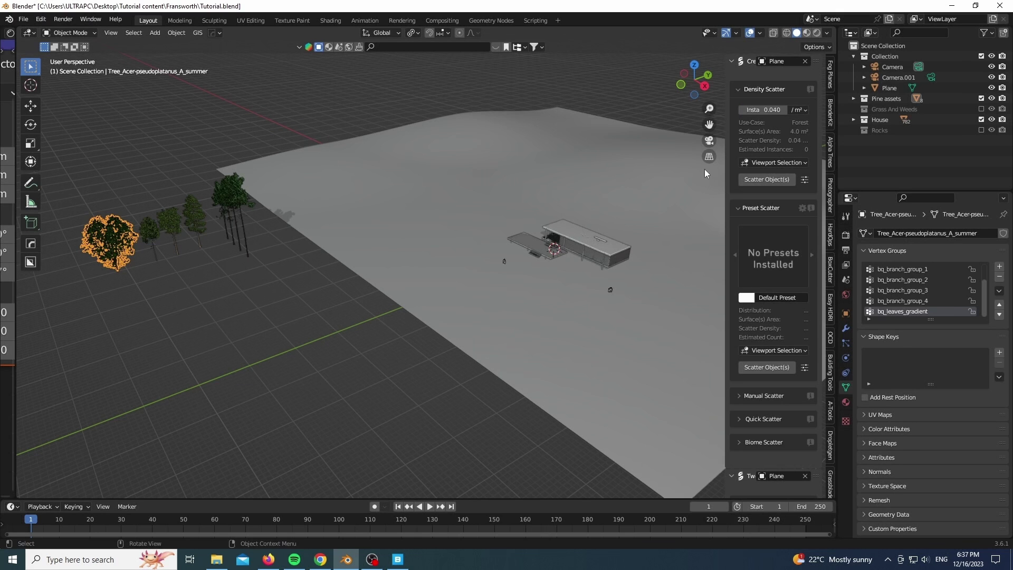
{"action": "left_click", "coordinate": [232, 248]}
{"action": "key", "text": "ctrl+a"}
{"action": "left_click", "coordinate": [226, 278]}
{"action": "left_click", "coordinate": [428, 193]}
{"action": "key", "text": "ctrl+a"}
{"action": "left_click", "coordinate": [428, 193]}
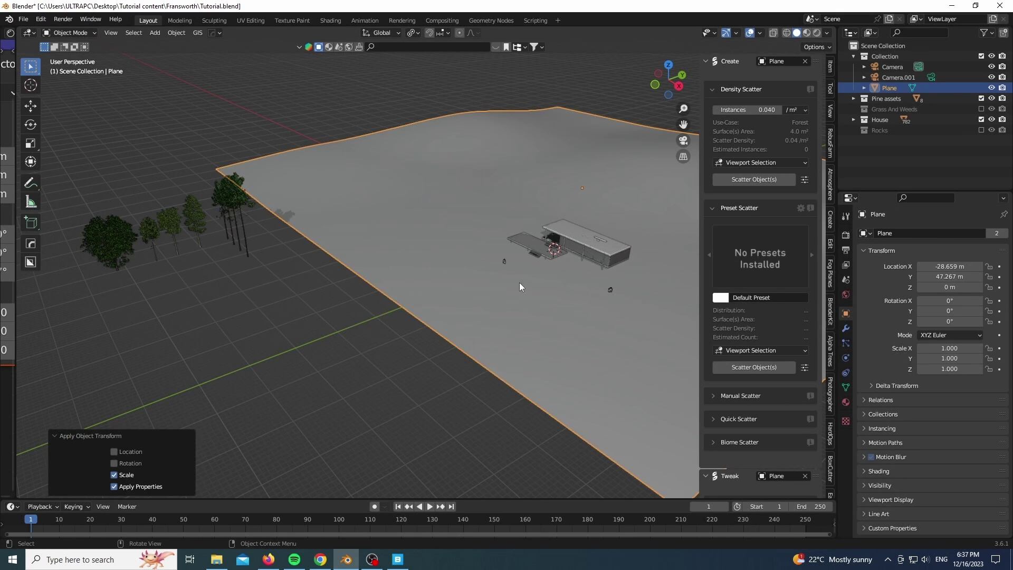
Scatter the tall pines across the terrain plane at 0.040 instances per m², enabling bounding-box display for the heavy objects
{"action": "scroll", "coordinate": [589, 296], "scroll_direction": "up", "scroll_amount": 5}
{"action": "scroll", "coordinate": [588, 338], "scroll_direction": "down", "scroll_amount": 7}
{"action": "scroll", "coordinate": [247, 264], "scroll_direction": "up", "scroll_amount": 6}
{"action": "left_click", "coordinate": [305, 163]}
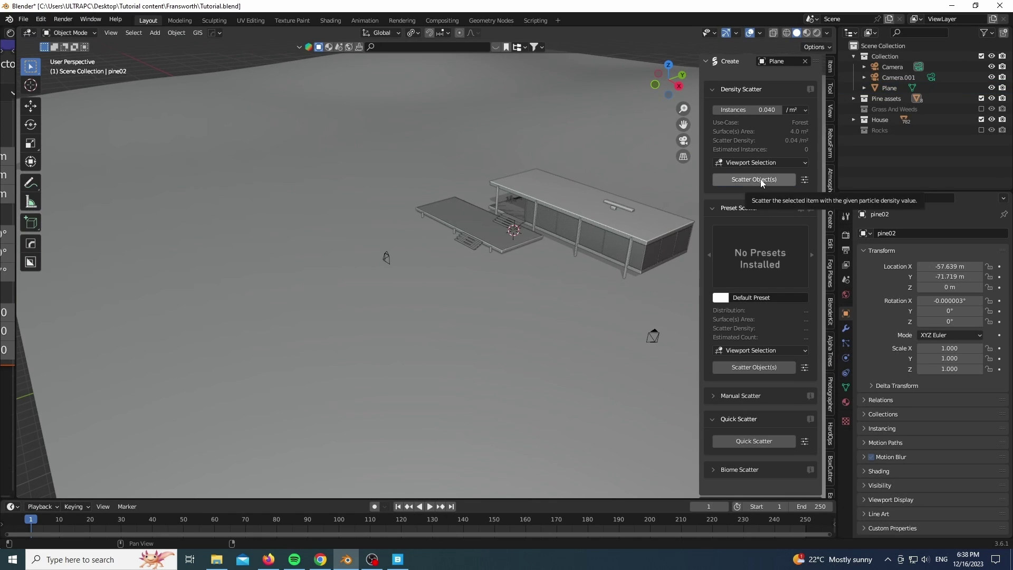
{"action": "left_click", "coordinate": [760, 179]}
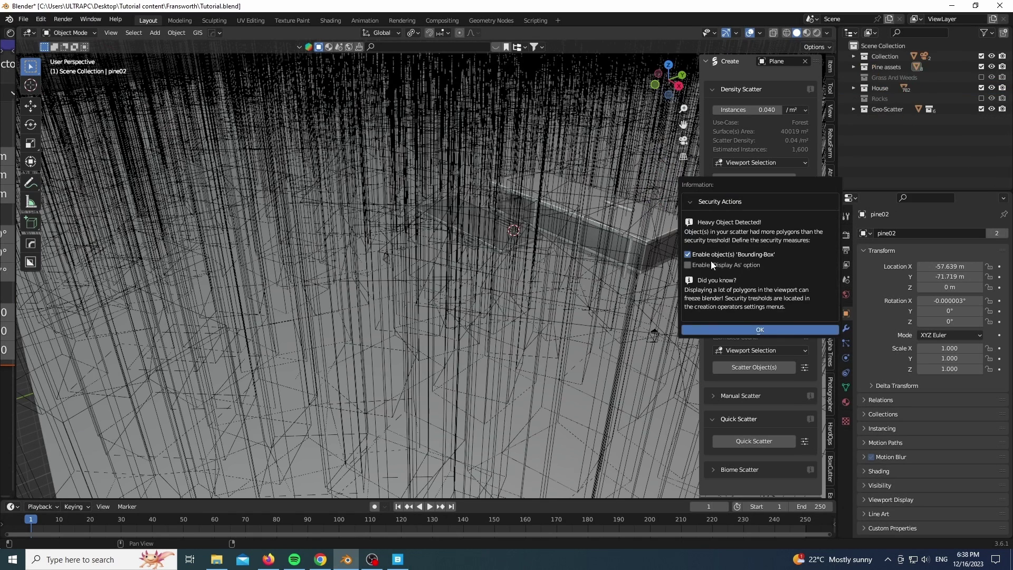
{"action": "left_click", "coordinate": [774, 328]}
Lower the pine scatter's distribution density to 0.007 instances per m²
{"action": "scroll", "coordinate": [727, 223], "scroll_direction": "down", "scroll_amount": 5}
{"action": "left_click", "coordinate": [736, 184]}
{"action": "left_click_drag", "start_coordinate": [762, 243], "coordinate": [741, 243]}
{"action": "scroll", "coordinate": [662, 247], "scroll_direction": "down", "scroll_amount": 8}
{"action": "scroll", "coordinate": [672, 248], "scroll_direction": "up", "scroll_amount": 2}
Weight-paint the terrain plane behind and around the house at weight 1.000, leaving the camera foreground unpainted, and return to Object Mode
{"action": "left_click", "coordinate": [671, 250]}
{"action": "key", "text": "n"}
{"action": "left_click", "coordinate": [70, 32]}
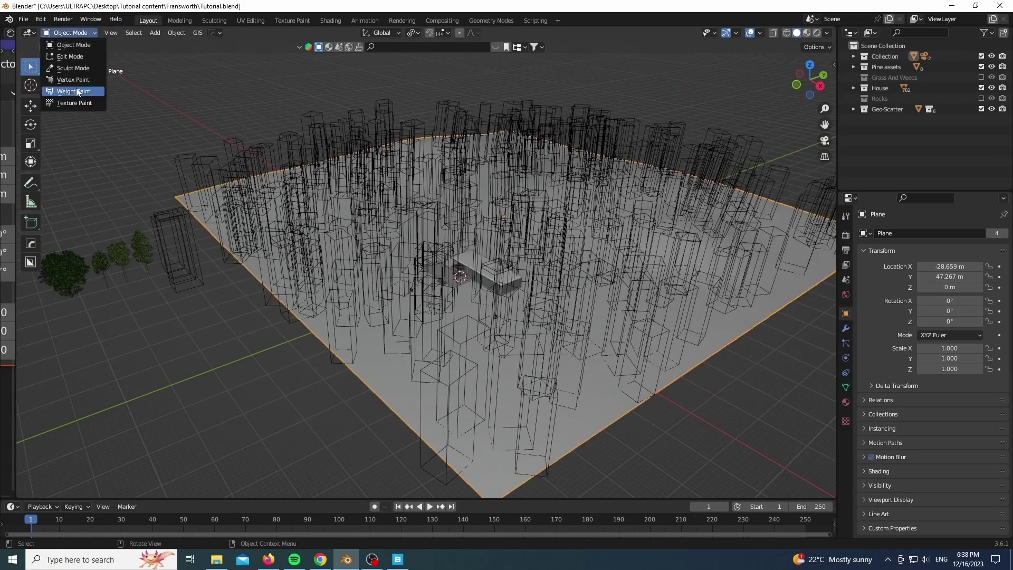
{"action": "left_click", "coordinate": [73, 91]}
{"action": "middle_click_drag", "start_coordinate": [483, 306], "coordinate": [502, 355], "text": "shift"}
{"action": "scroll", "coordinate": [525, 378], "scroll_direction": "up", "scroll_amount": 2}
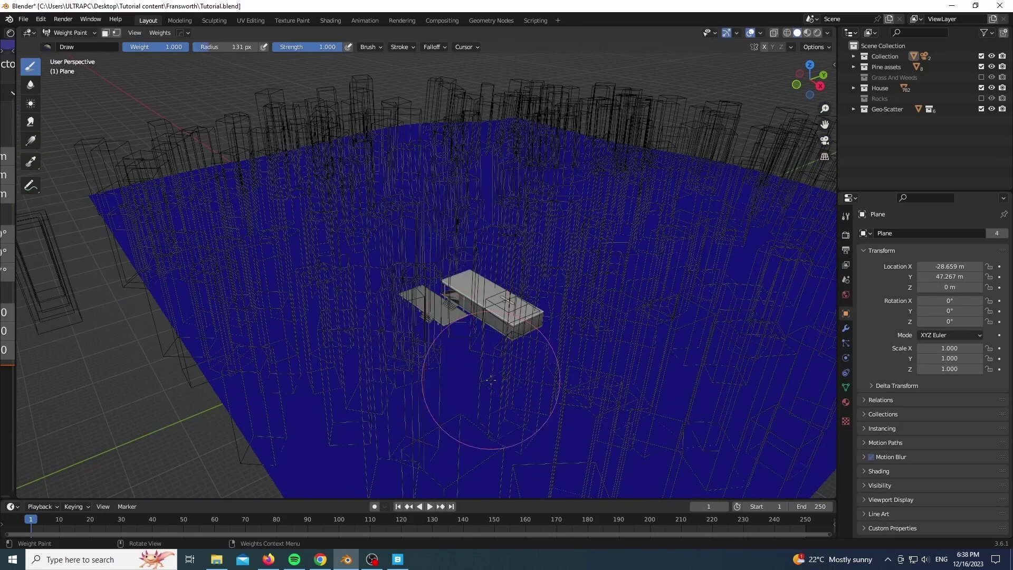
{"action": "mouse_move", "coordinate": [337, 299]}
{"action": "left_mouse_down"}
{"action": "mouse_move", "coordinate": [221, 422]}
{"action": "mouse_move", "coordinate": [294, 176]}
{"action": "left_mouse_up"}
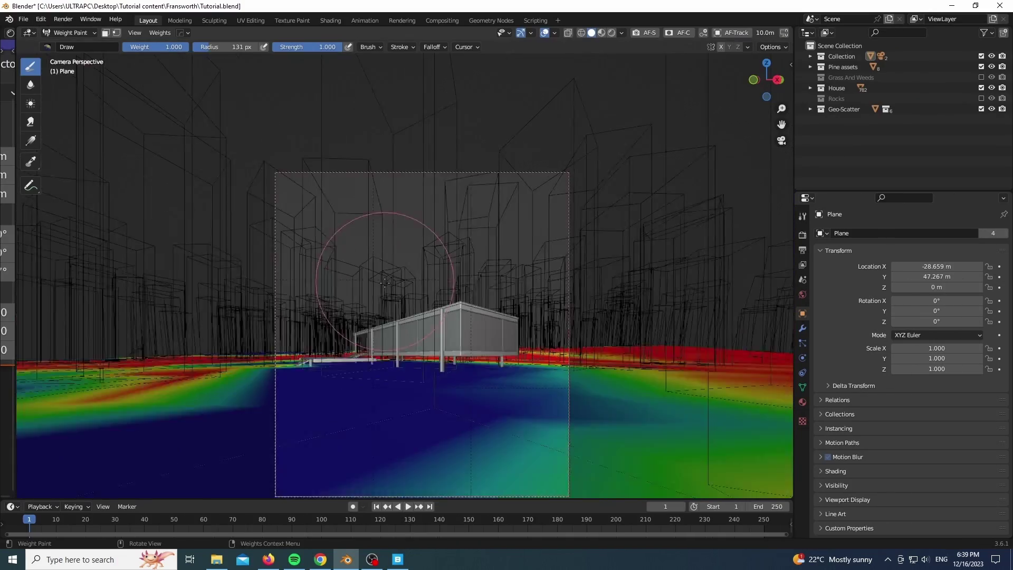
{"action": "left_click", "coordinate": [70, 33]}
{"action": "left_click", "coordinate": [68, 48]}
Enable the pine scatter's Vertex-Group culling mask with the painted Group, and reverse its influence
{"action": "key", "text": "n"}
{"action": "middle_click_drag", "start_coordinate": [531, 269], "coordinate": [583, 108]}
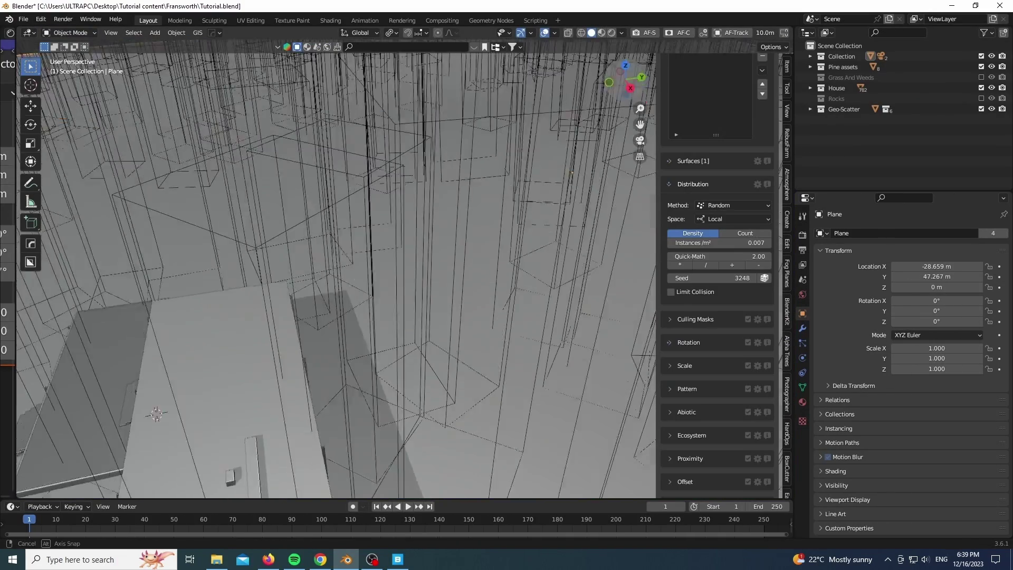
{"action": "scroll", "coordinate": [448, 237], "scroll_direction": "down", "scroll_amount": 4}
{"action": "scroll", "coordinate": [360, 374], "scroll_direction": "up", "scroll_amount": 1}
{"action": "scroll", "coordinate": [707, 295], "scroll_direction": "down", "scroll_amount": 2}
{"action": "left_click", "coordinate": [686, 213]}
{"action": "left_click", "coordinate": [723, 249]}
{"action": "left_click", "coordinate": [707, 265]}
{"action": "scroll", "coordinate": [426, 304], "scroll_direction": "down", "scroll_amount": 4}
{"action": "middle_click_drag", "start_coordinate": [425, 304], "coordinate": [351, 357]}
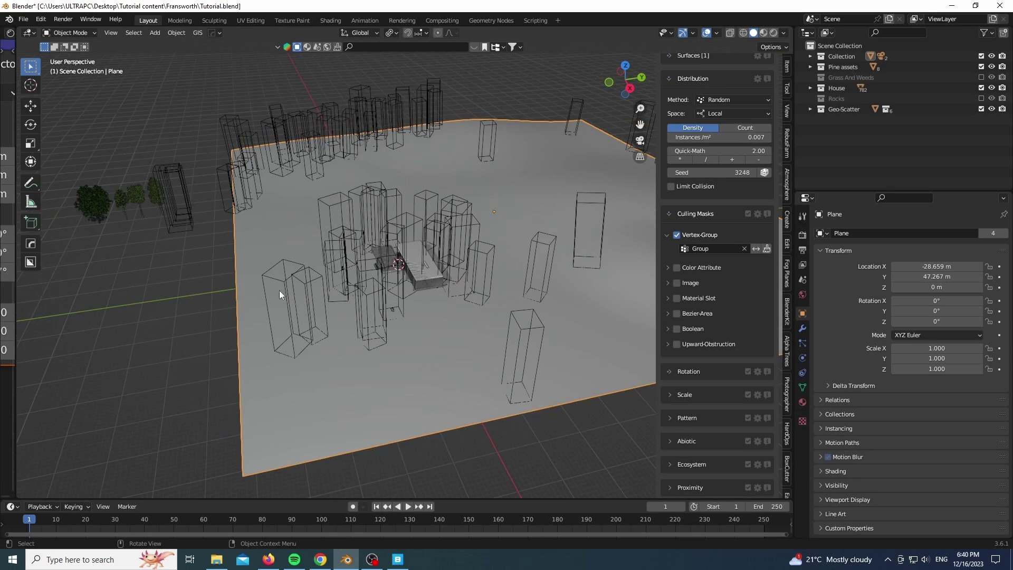
{"action": "left_click", "coordinate": [755, 248]}
In rendered shading, set the pine scatter's random scale factor to 0.90 and its default scale factor to 1.20 on all axes
{"action": "key", "text": "KP_0"}
{"action": "scroll", "coordinate": [498, 305], "scroll_direction": "up", "scroll_amount": 2}
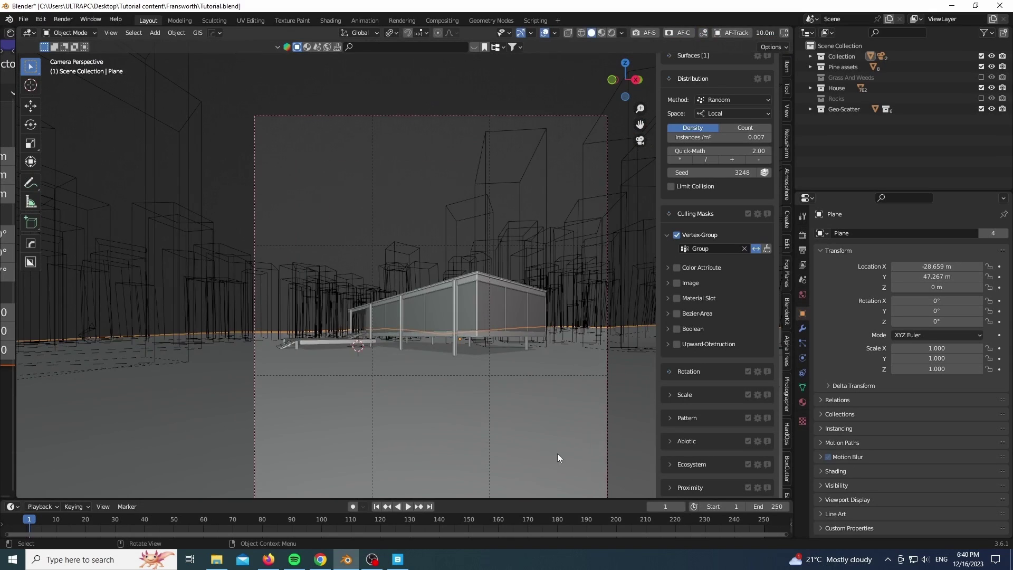
{"action": "key", "text": "z"}
{"action": "left_click", "coordinate": [523, 223]}
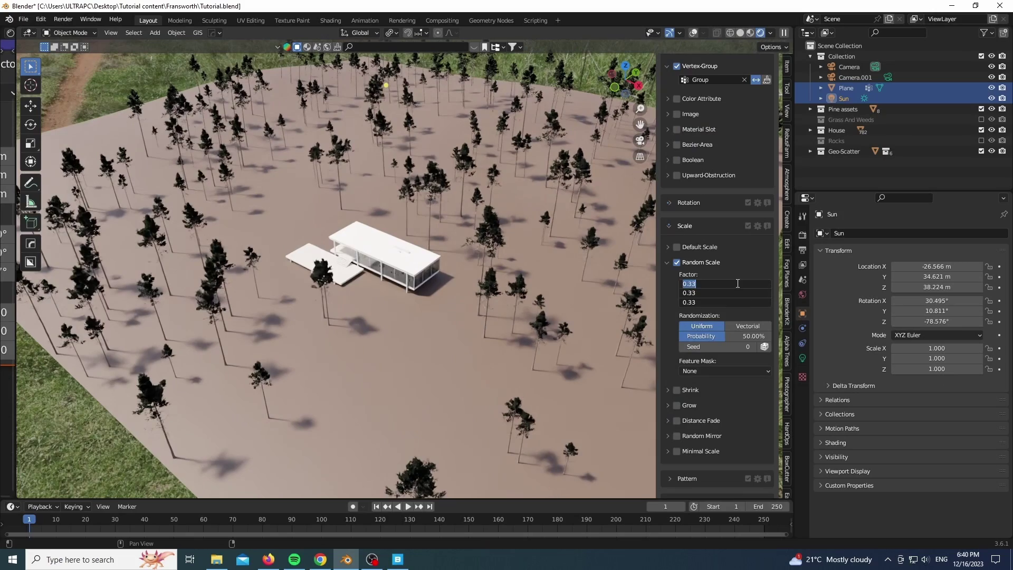
{"action": "type", "text": ".9"}
{"action": "key", "text": "Return"}
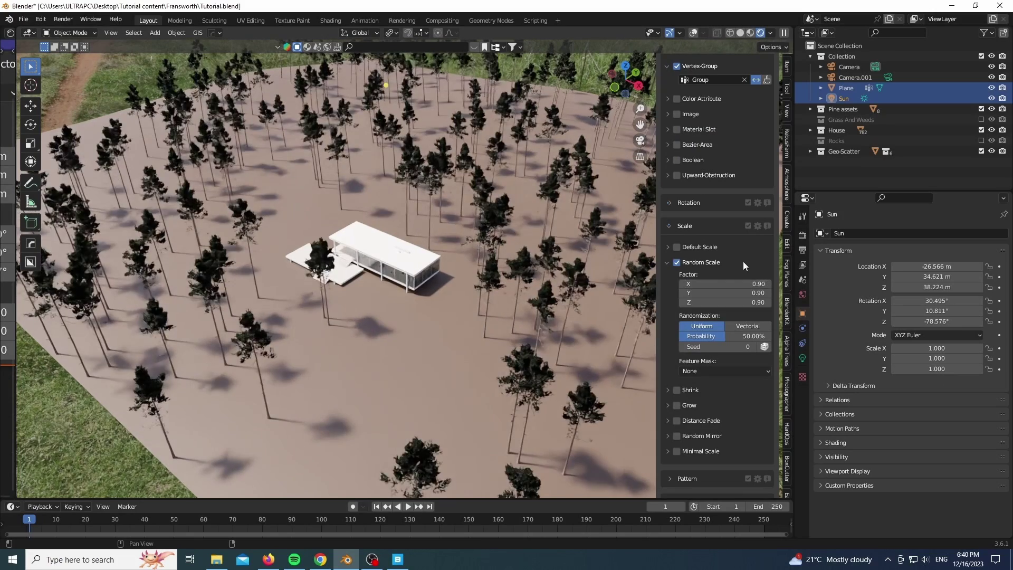
{"action": "left_click", "coordinate": [677, 247]}
{"action": "left_click_drag", "start_coordinate": [724, 293], "coordinate": [738, 312]}
Raise the pine scatter's distribution density to 0.010 instances per m²
{"action": "scroll", "coordinate": [702, 218], "scroll_direction": "up", "scroll_amount": 8}
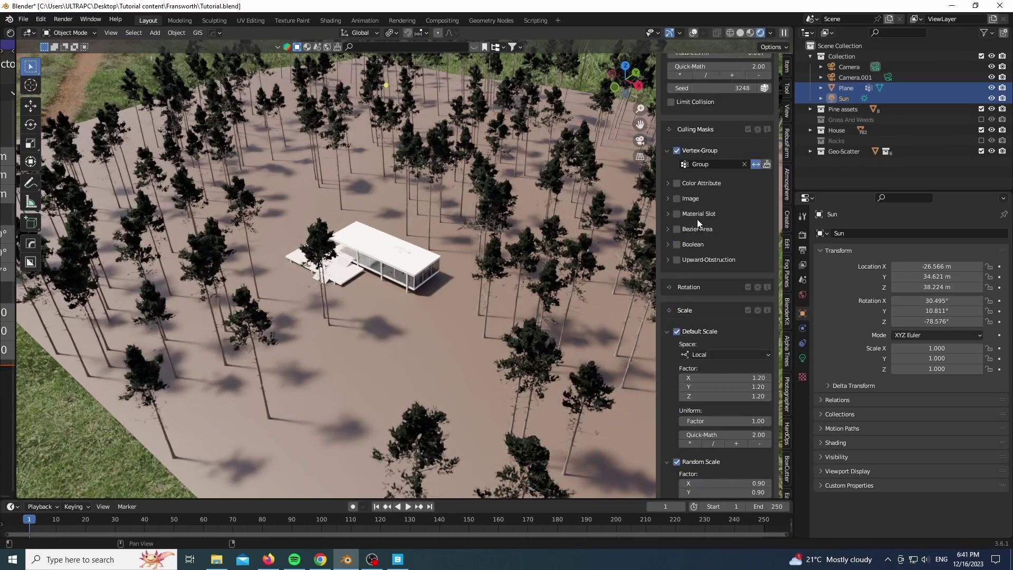
{"action": "type", "text": "1"}
{"action": "key", "text": "Return"}
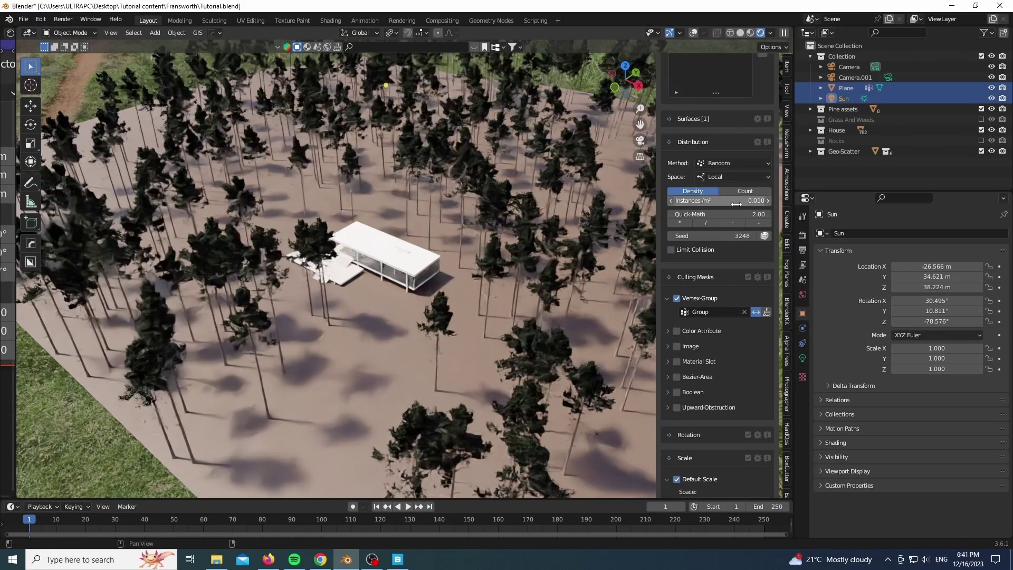
Touch up the terrain's vertex-group weights around the house and deck using brush weight 0.000, and return to Object Mode
{"action": "scroll", "coordinate": [489, 224], "scroll_direction": "up", "scroll_amount": 3}
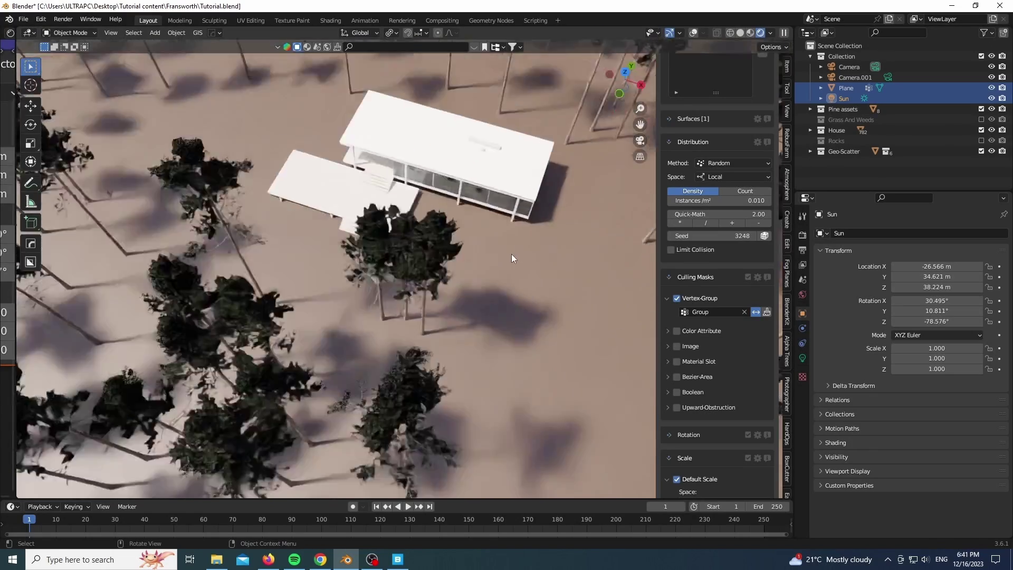
{"action": "scroll", "coordinate": [514, 258], "scroll_direction": "down", "scroll_amount": 3}
{"action": "left_click", "coordinate": [172, 101]}
{"action": "left_click", "coordinate": [70, 33]}
{"action": "left_click", "coordinate": [67, 92]}
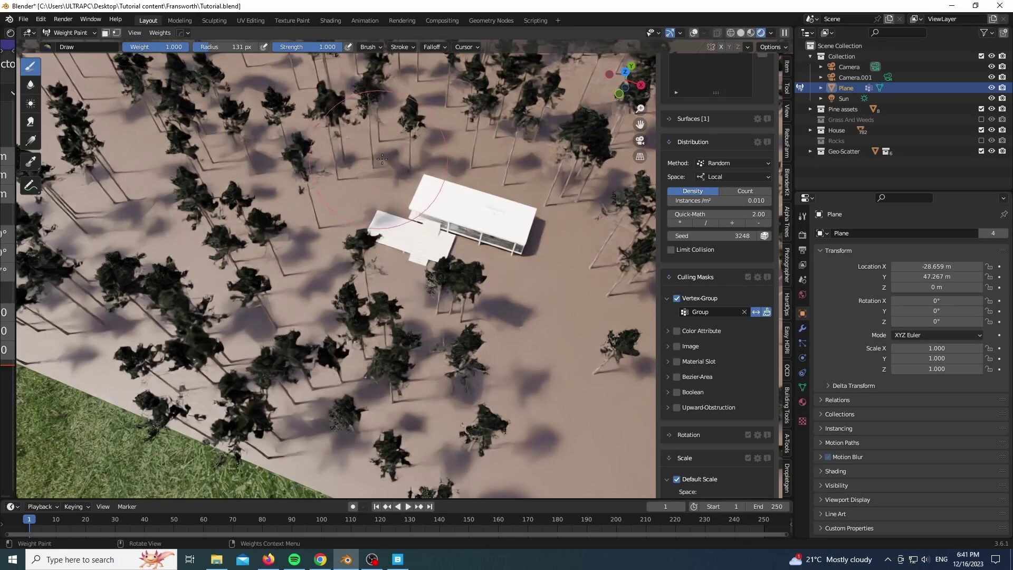
{"action": "scroll", "coordinate": [190, 256], "scroll_direction": "down", "scroll_amount": 4}
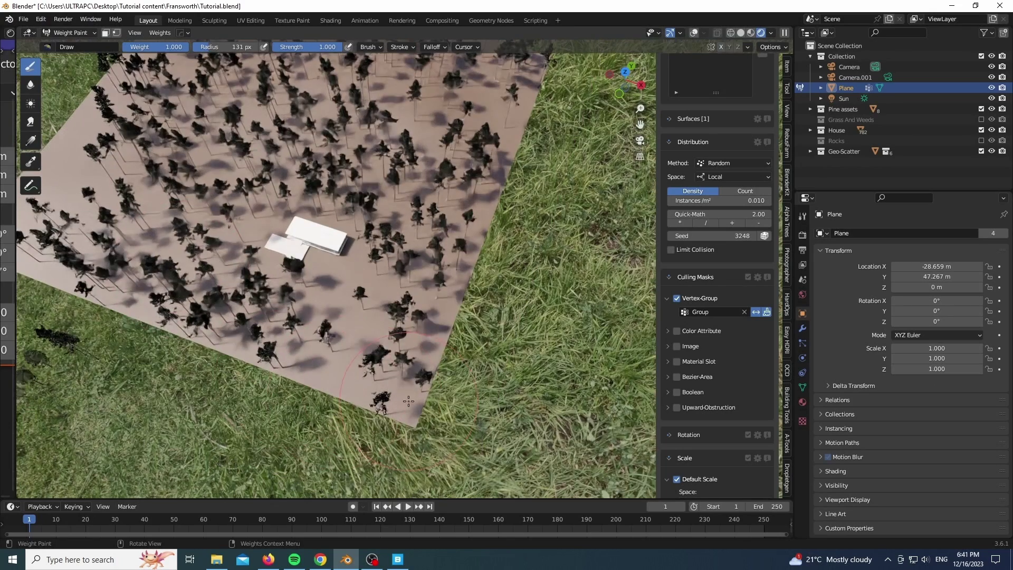
{"action": "scroll", "coordinate": [210, 249], "scroll_direction": "up", "scroll_amount": 6}
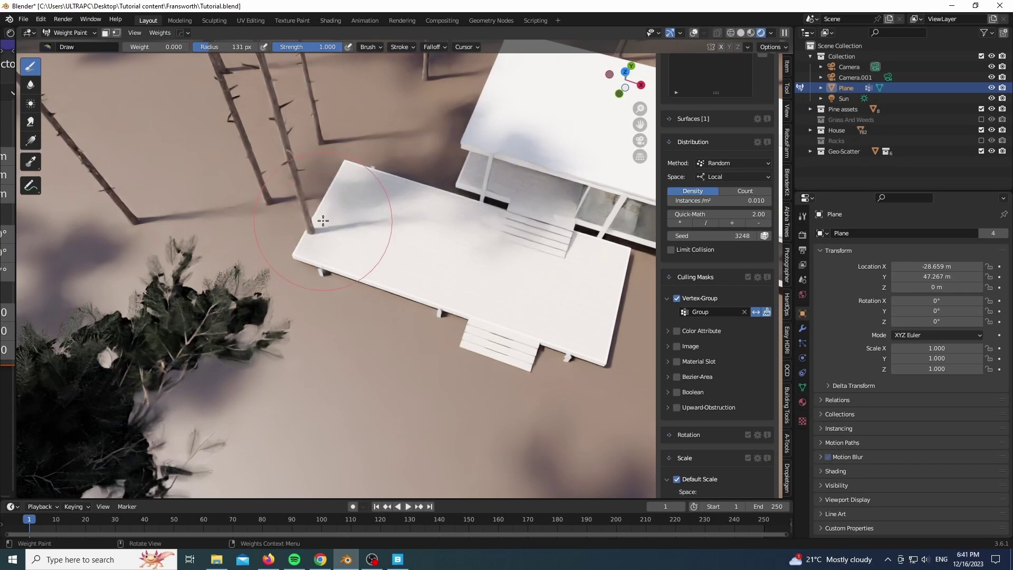
{"action": "scroll", "coordinate": [319, 219], "scroll_direction": "down", "scroll_amount": 2}
{"action": "left_click", "coordinate": [71, 33]}
{"action": "left_click", "coordinate": [68, 48]}
Randomize the pine scatter's distribution seed repeatedly while checking the camera view, settling on seed 5076
{"action": "scroll", "coordinate": [555, 261], "scroll_direction": "down", "scroll_amount": 5}
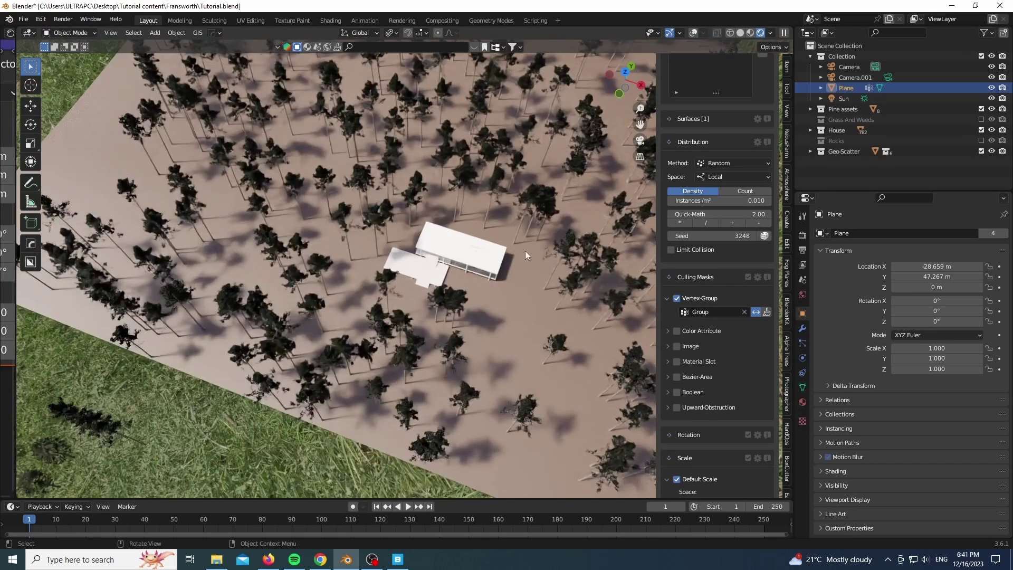
{"action": "key", "text": "KP_0"}
{"action": "scroll", "coordinate": [296, 298], "scroll_direction": "down", "scroll_amount": 1}
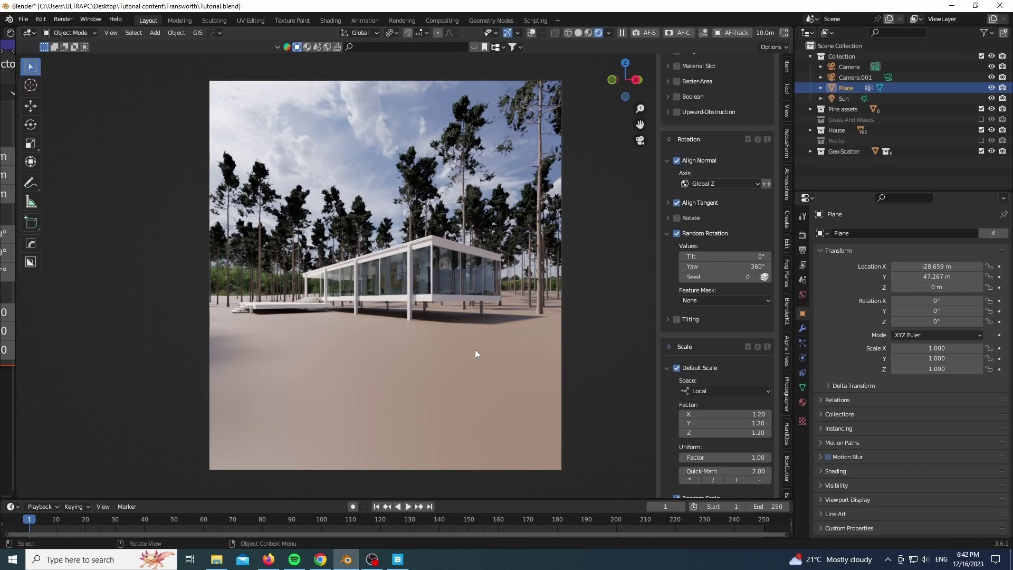
{"action": "scroll", "coordinate": [738, 264], "scroll_direction": "up", "scroll_amount": 10}
{"action": "left_click", "coordinate": [764, 235]}
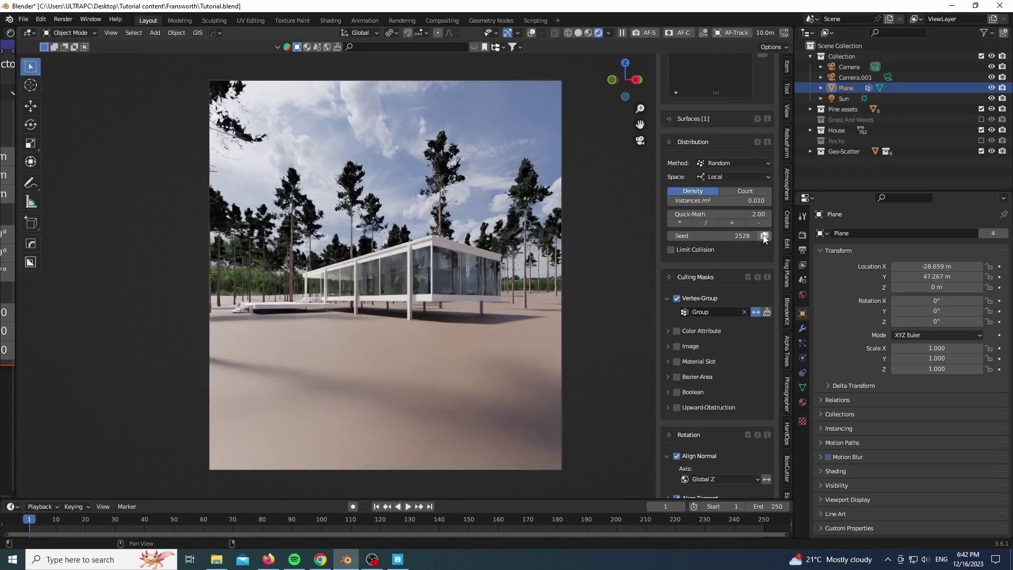
{"action": "left_click", "coordinate": [763, 236]}
{"action": "left_click", "coordinate": [763, 235]}
{"action": "left_click", "coordinate": [763, 236]}
{"action": "left_click", "coordinate": [764, 236]}
{"action": "left_click", "coordinate": [764, 236]}
{"action": "left_click", "coordinate": [764, 236]}
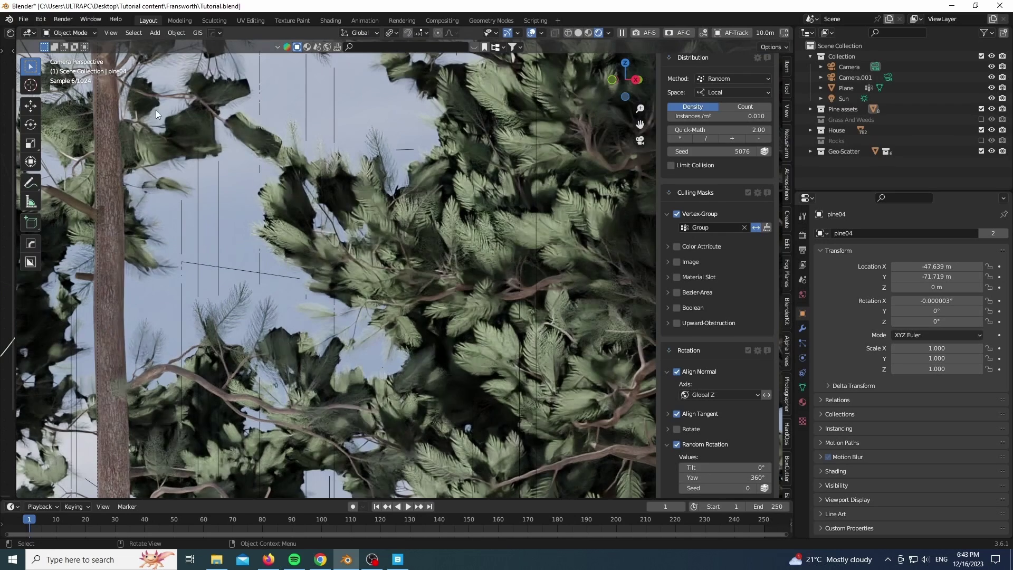
Set the maximum transparent light-path bounces to 120 in the Cycles render settings
{"action": "left_click", "coordinate": [802, 235]}
{"action": "scroll", "coordinate": [840, 399], "scroll_direction": "down", "scroll_amount": 5}
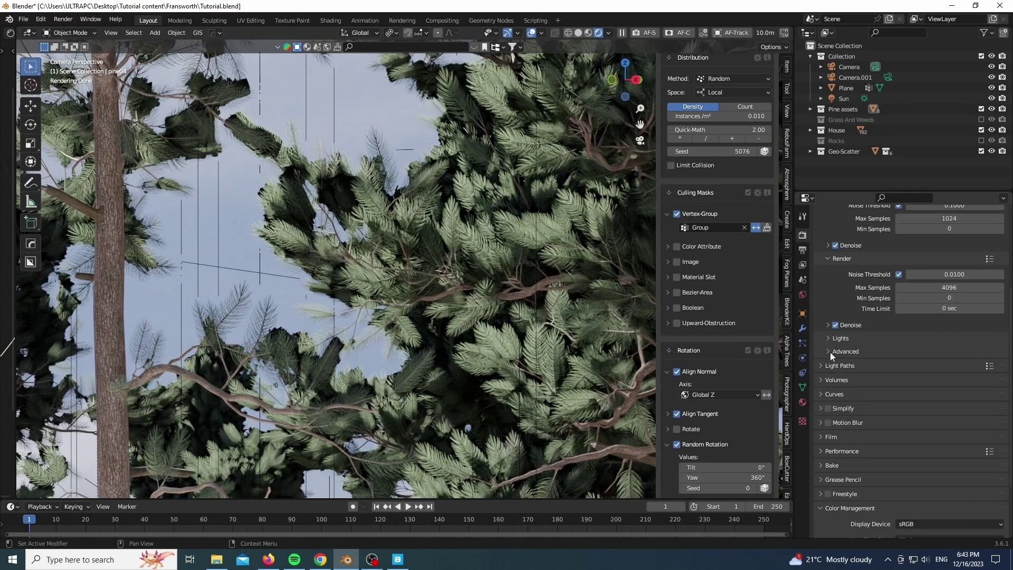
{"action": "scroll", "coordinate": [830, 338], "scroll_direction": "down", "scroll_amount": 1}
{"action": "left_click", "coordinate": [831, 322]}
{"action": "scroll", "coordinate": [876, 369], "scroll_direction": "down", "scroll_amount": 4}
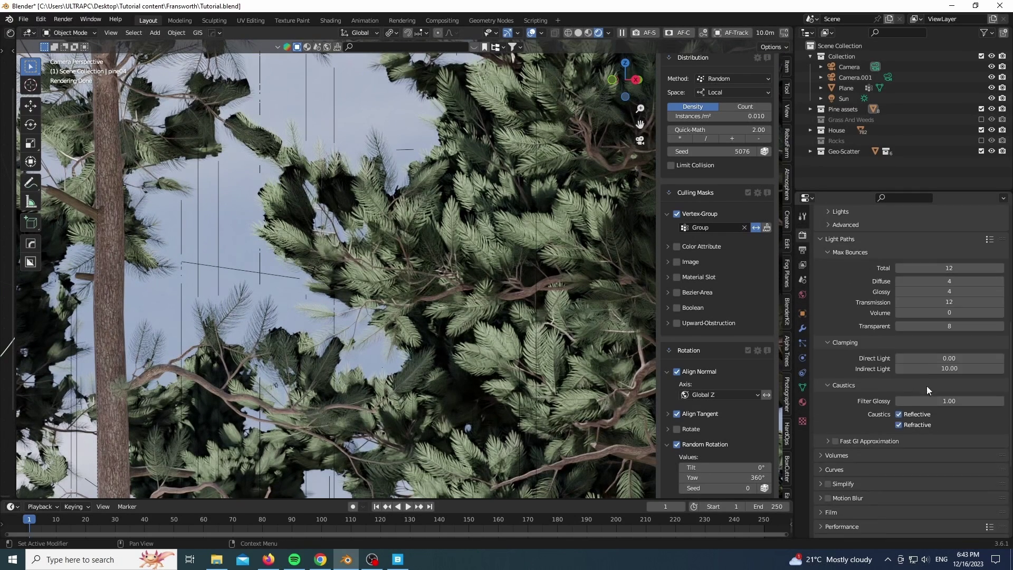
{"action": "left_click", "coordinate": [939, 323]}
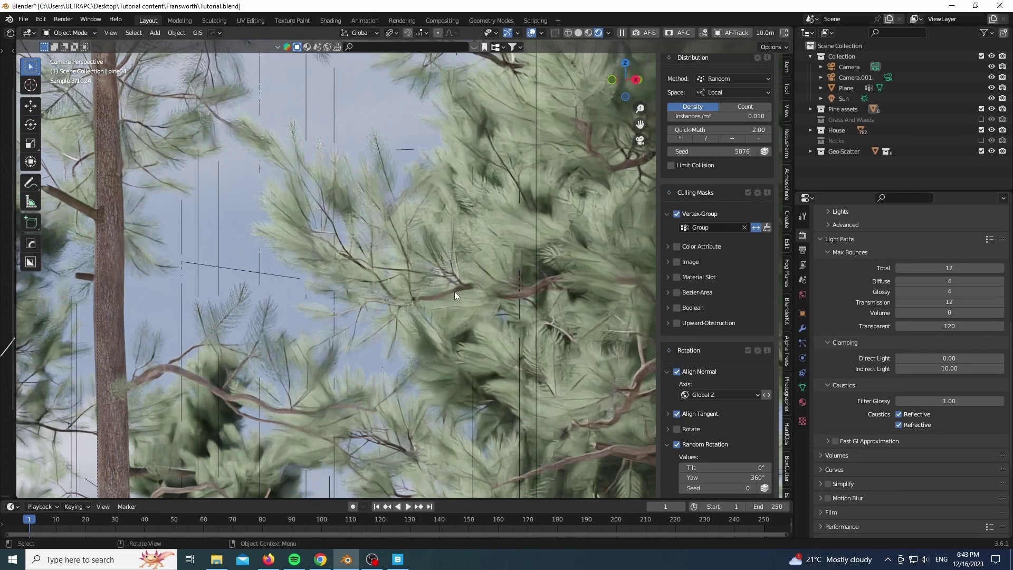
Scatter the three smaller pines over the terrain at 0.007 instances per m², displaying them as low-poly conifer placeholders
{"action": "scroll", "coordinate": [390, 250], "scroll_direction": "down", "scroll_amount": 8}
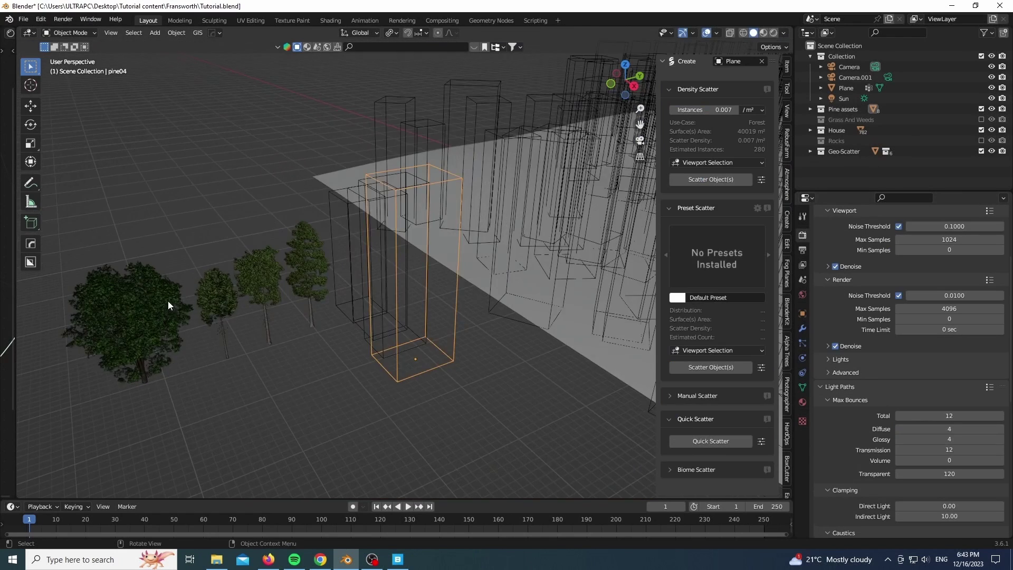
{"action": "left_click", "coordinate": [211, 285]}
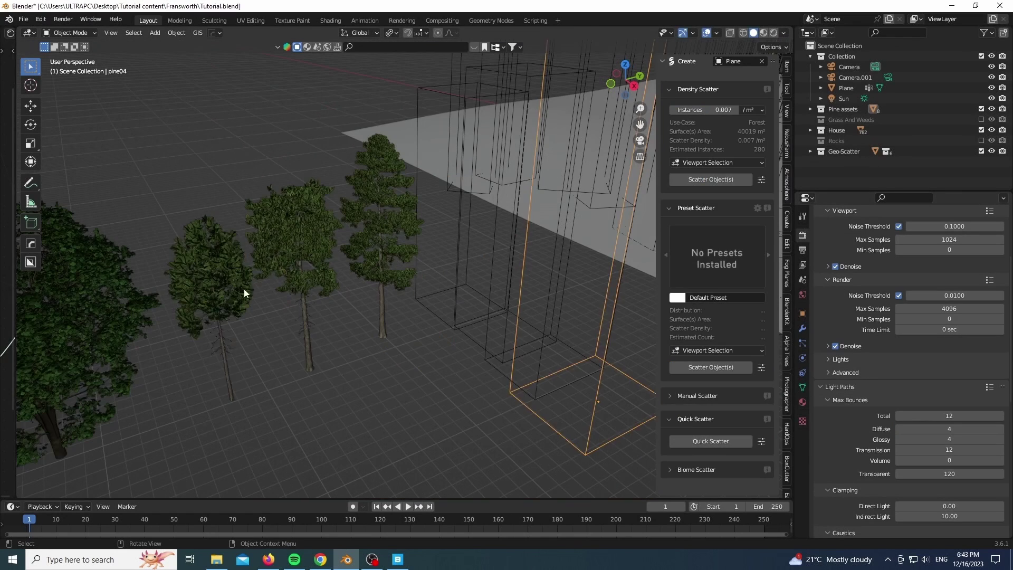
{"action": "left_click", "coordinate": [287, 264], "text": "shift"}
{"action": "left_click", "coordinate": [387, 295], "text": "shift"}
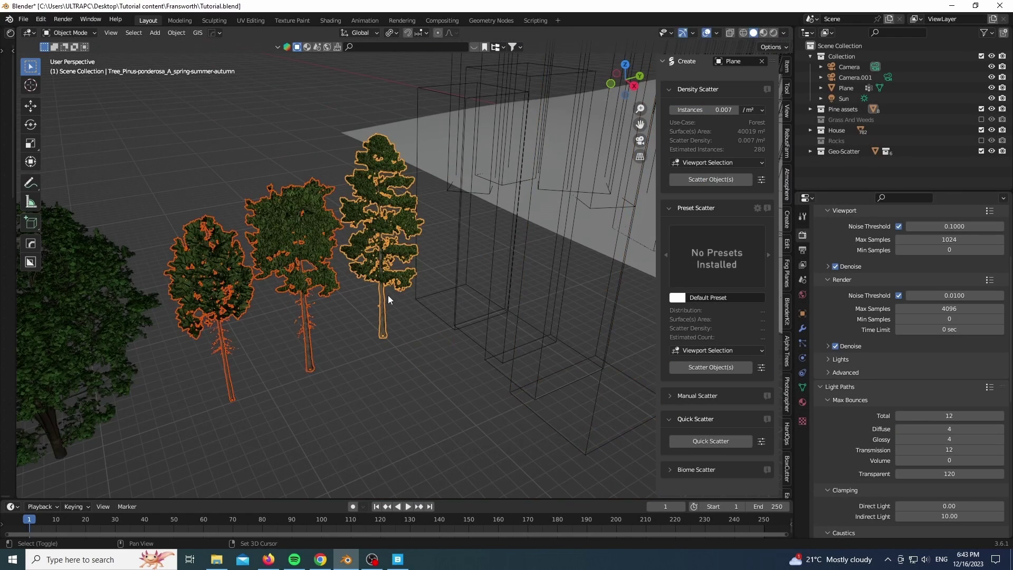
{"action": "left_click", "coordinate": [688, 178]}
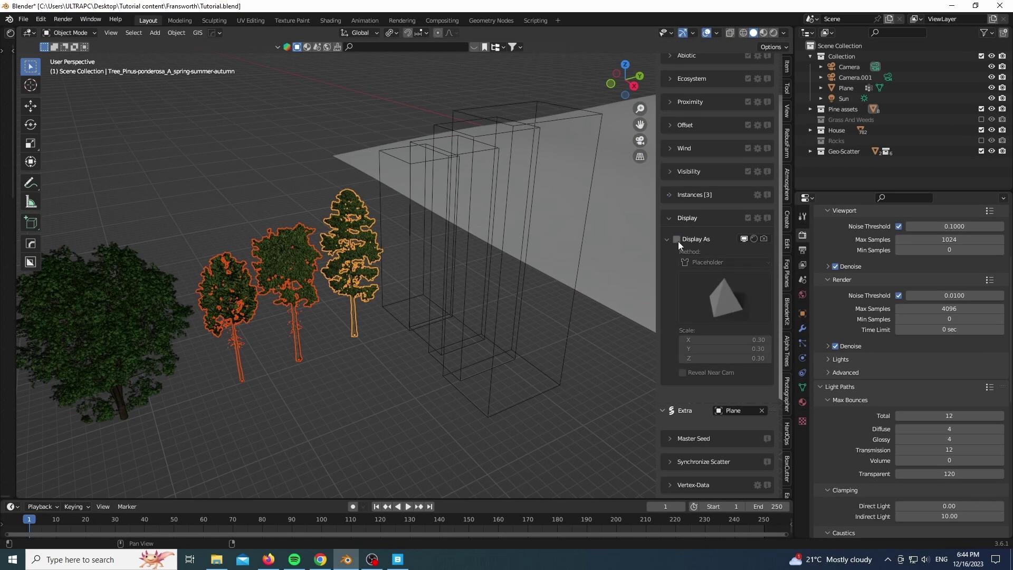
{"action": "left_click", "coordinate": [723, 296]}
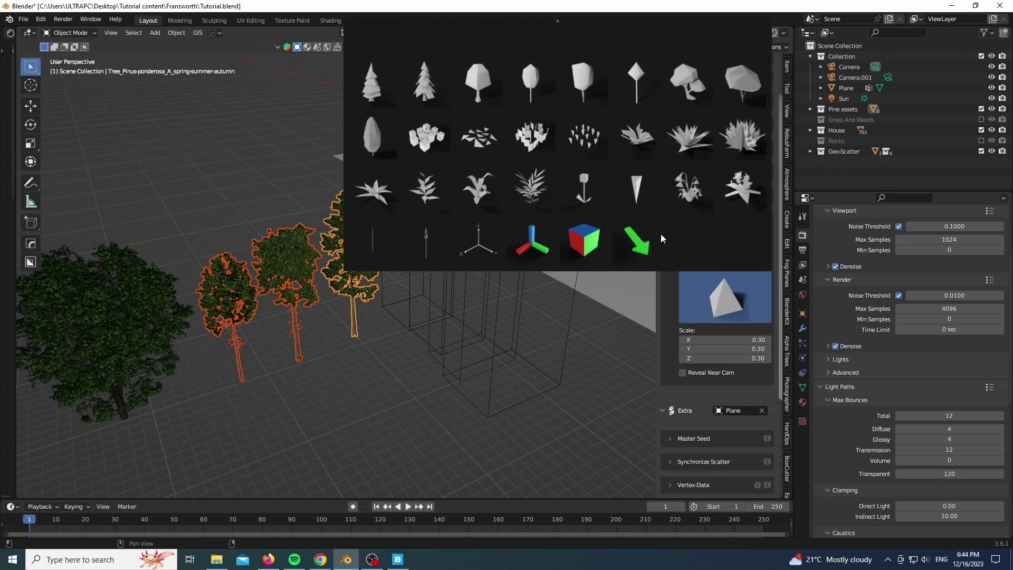
{"action": "left_click", "coordinate": [423, 92]}
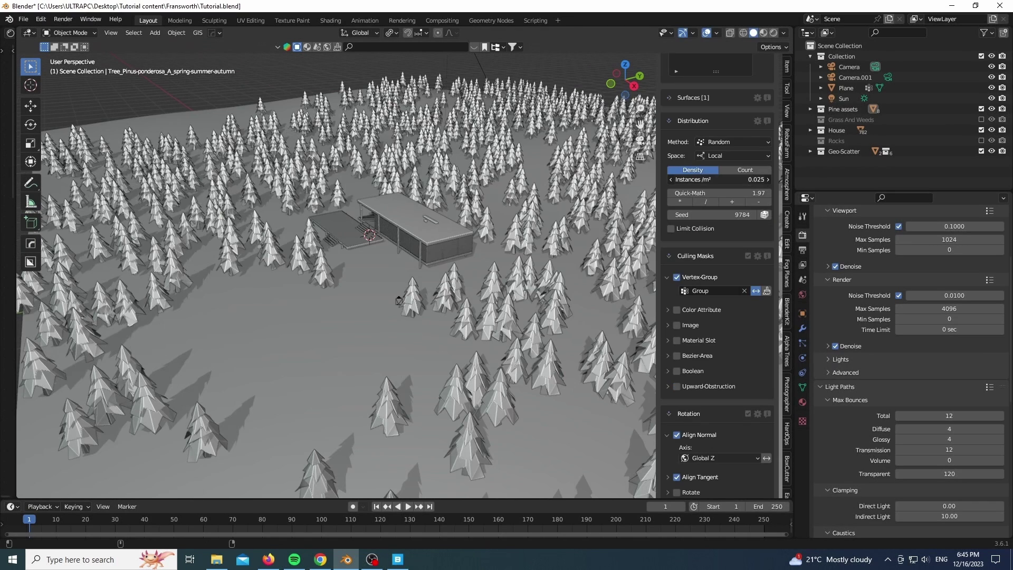
Set the second pine scatter's density to 0.013 instances per m² and check it rendered through the camera
{"action": "mouse_move", "coordinate": [701, 184]}
{"action": "left_mouse_down"}
{"action": "mouse_move", "coordinate": [681, 184]}
{"action": "mouse_move", "coordinate": [700, 185]}
{"action": "left_mouse_up"}
{"action": "key", "text": "z"}
{"action": "left_click", "coordinate": [488, 151]}
{"action": "key", "text": "KP_0"}
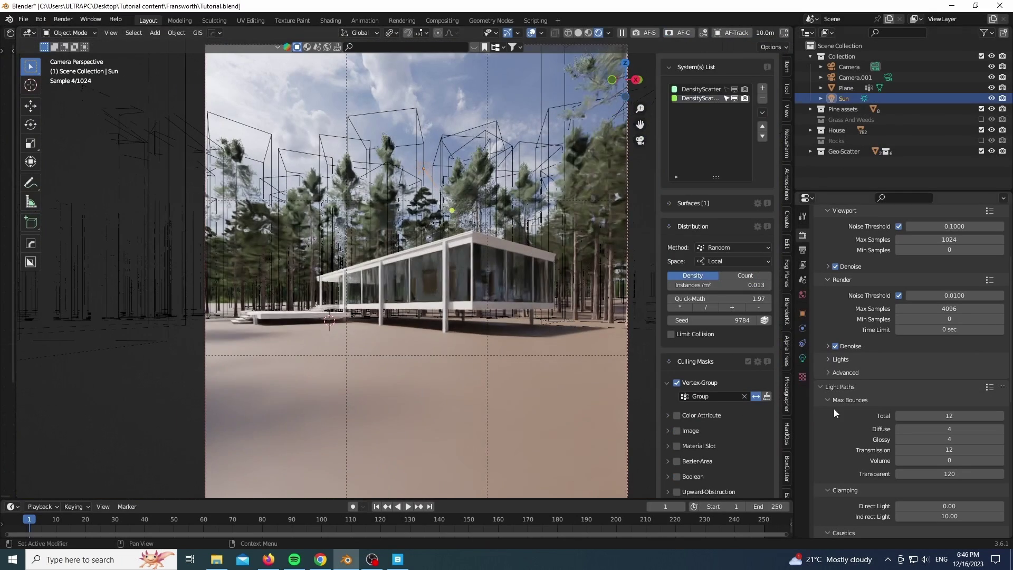
Raise the sun by one stop to an irradiance of 32 W/m2, and toggle the viewport overlays to check the camera view
{"action": "left_click", "coordinate": [802, 357]}
{"action": "left_click", "coordinate": [996, 328]}
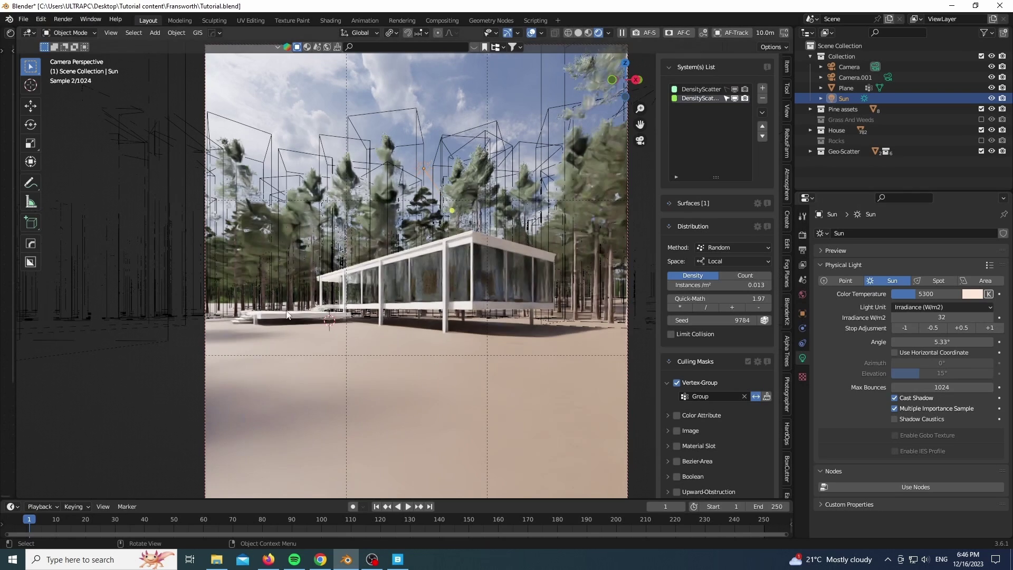
{"action": "key", "text": "n"}
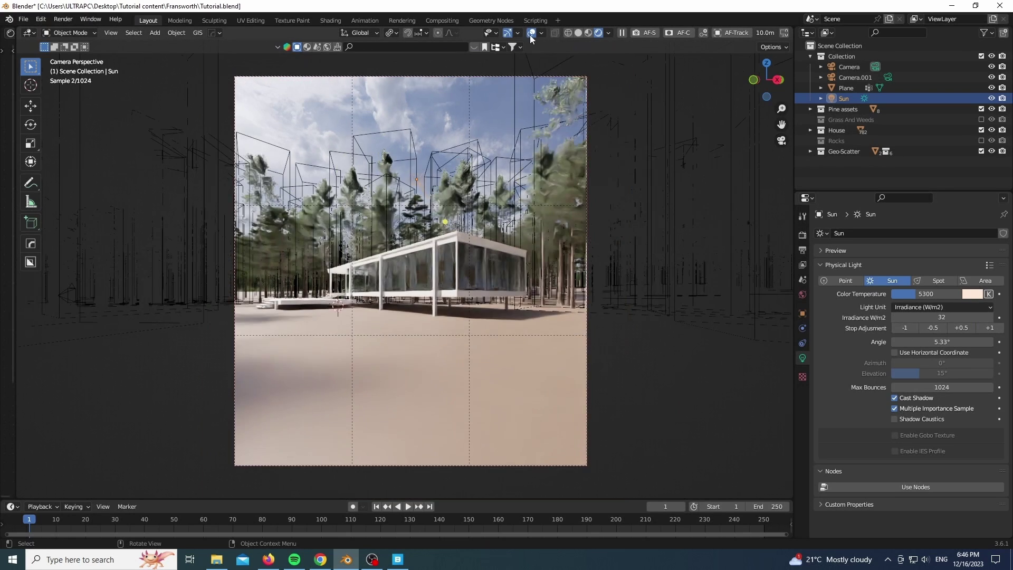
{"action": "key", "text": "shift+alt+z"}
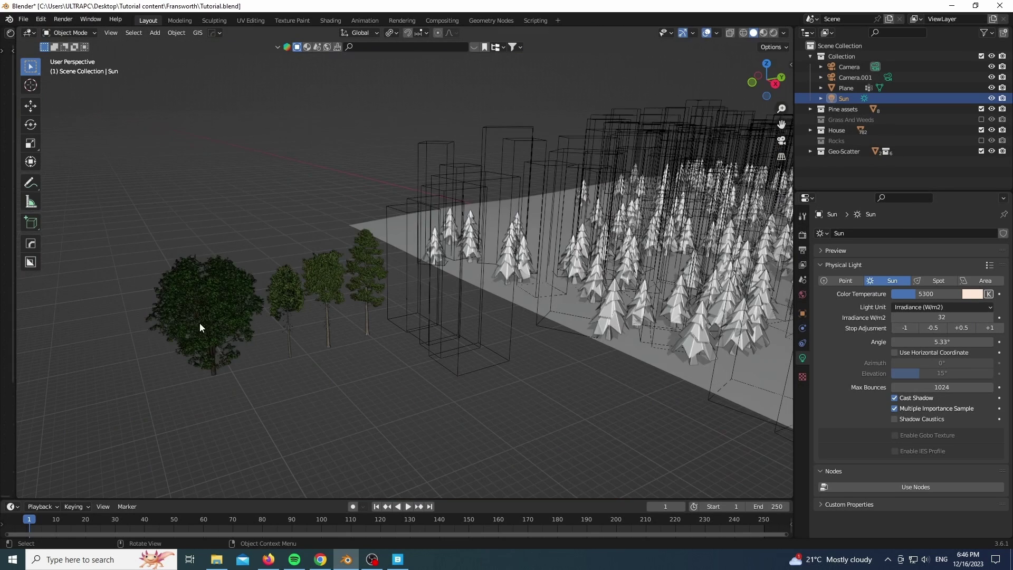
Scatter the large sycamore maple over the terrain with Geo-Scatter's Manual Scatter, placing the instances by hand around the house
{"action": "left_click", "coordinate": [200, 323]}
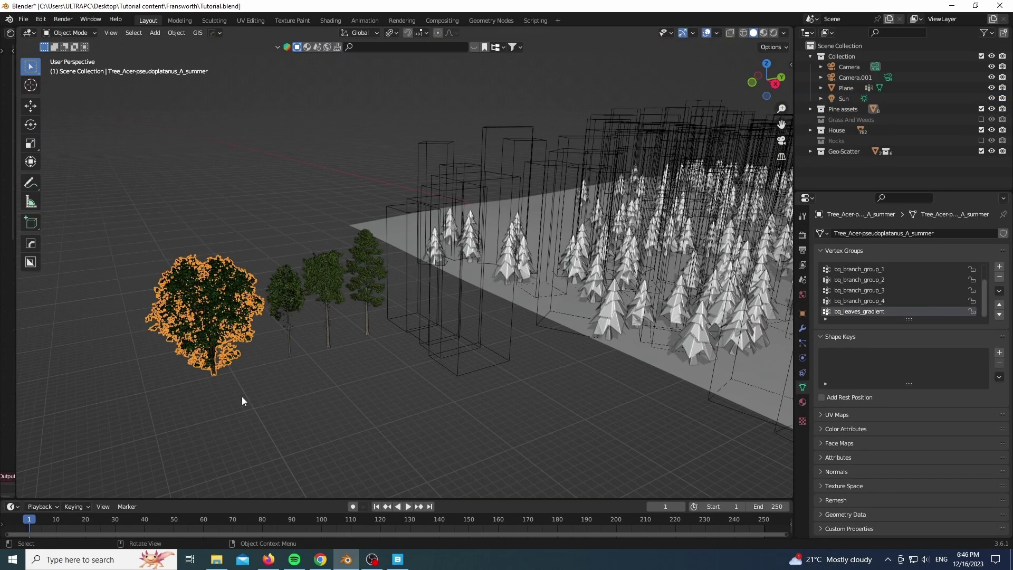
{"action": "key", "text": "n"}
{"action": "left_click", "coordinate": [727, 179]}
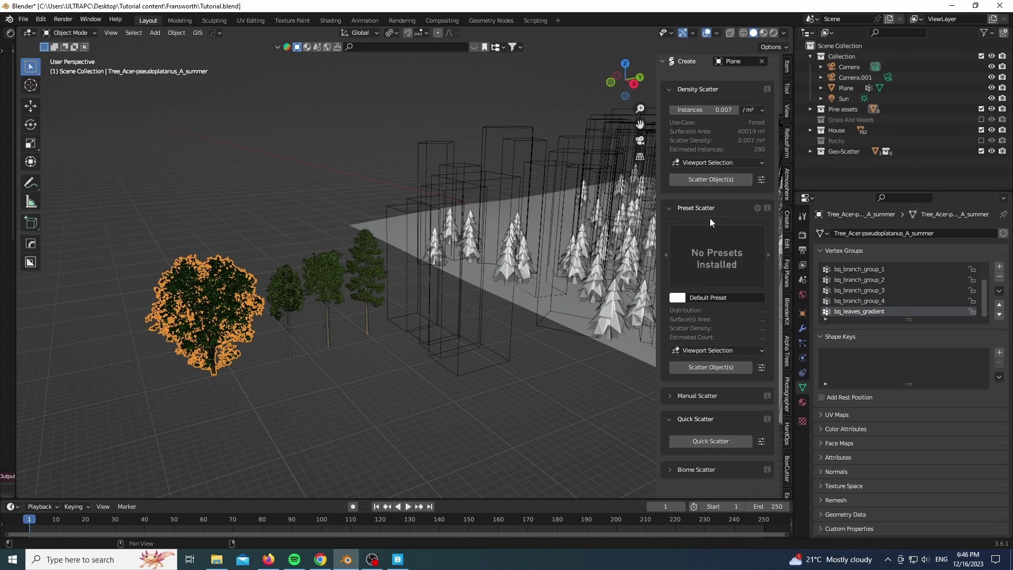
{"action": "scroll", "coordinate": [709, 218], "scroll_direction": "down", "scroll_amount": 2}
{"action": "scroll", "coordinate": [701, 285], "scroll_direction": "down", "scroll_amount": 3}
{"action": "left_click", "coordinate": [687, 290]}
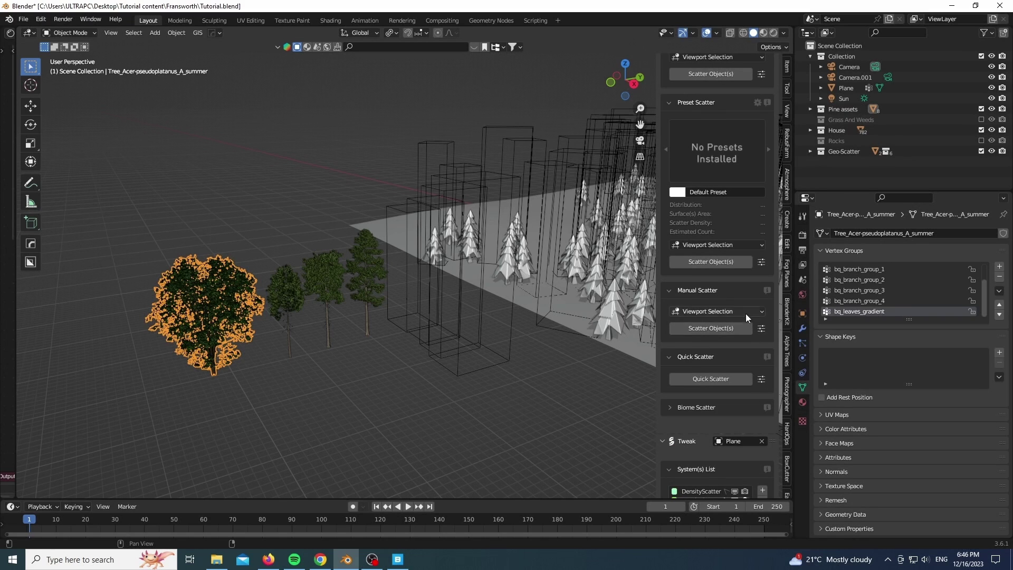
{"action": "left_click", "coordinate": [802, 315]}
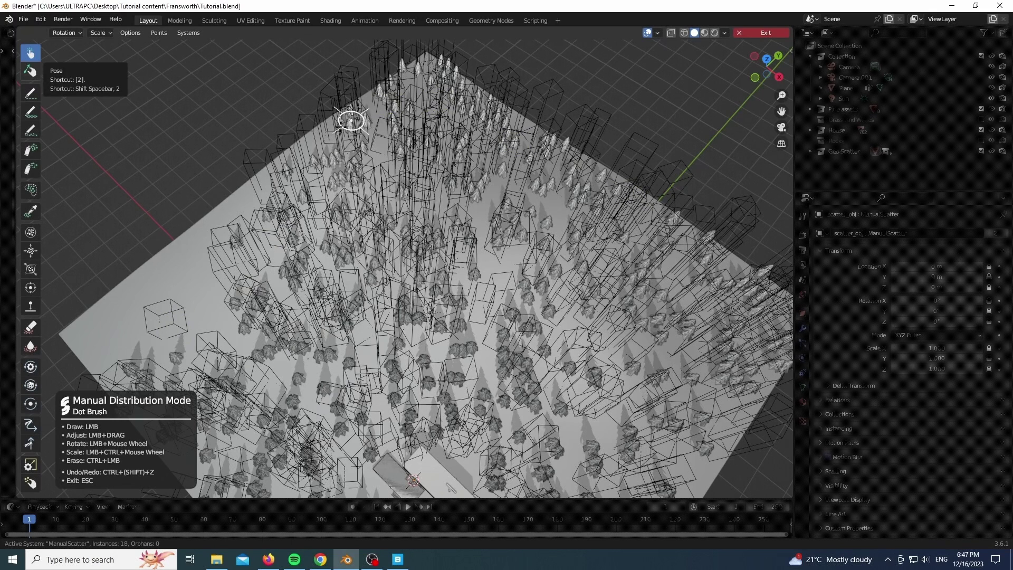
{"action": "left_click", "coordinate": [174, 257]}
Align the manual scatter's instances to Global Z with 0° tilt, and enable random scale at a factor of 0.77
{"action": "scroll", "coordinate": [658, 288], "scroll_direction": "down", "scroll_amount": 3}
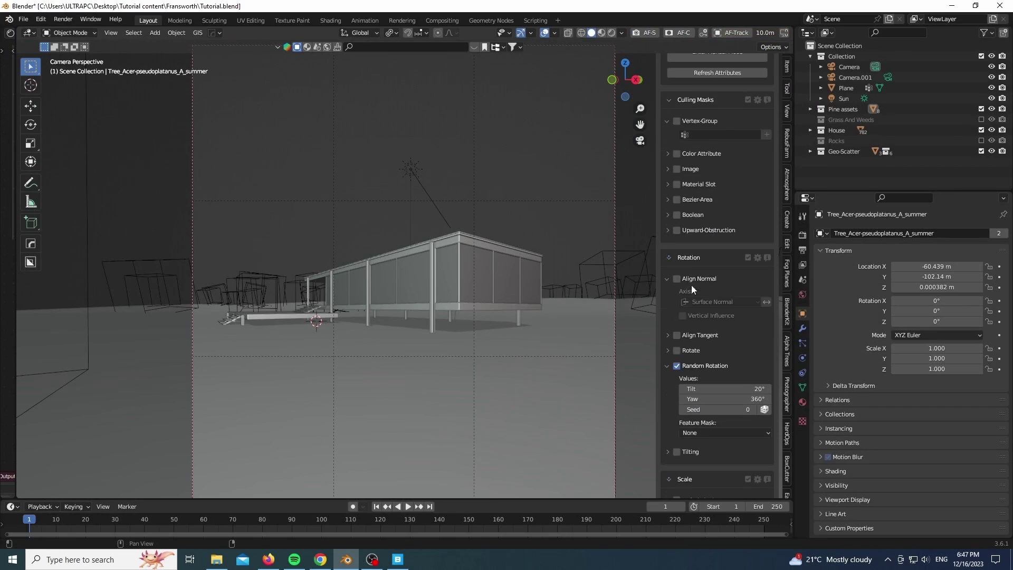
{"action": "left_click", "coordinate": [706, 259]}
{"action": "left_click", "coordinate": [704, 312]}
{"action": "scroll", "coordinate": [716, 241], "scroll_direction": "down", "scroll_amount": 9}
{"action": "left_click", "coordinate": [677, 254]}
{"action": "mouse_move", "coordinate": [728, 405]}
{"action": "left_mouse_down"}
{"action": "mouse_move", "coordinate": [731, 424]}
{"action": "mouse_move", "coordinate": [748, 424]}
{"action": "left_mouse_up"}
{"action": "scroll", "coordinate": [468, 263], "scroll_direction": "down", "scroll_amount": 2}
Show the viewport rendered, and place a duplicate of the maple on the terrain near the house, keeping its height
{"action": "key", "text": "z"}
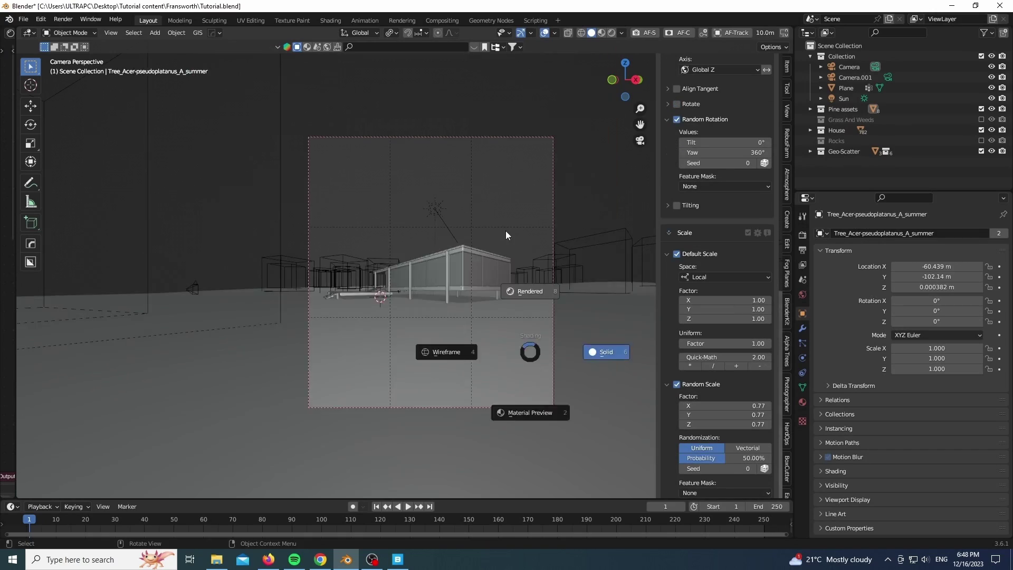
{"action": "left_click", "coordinate": [505, 235]}
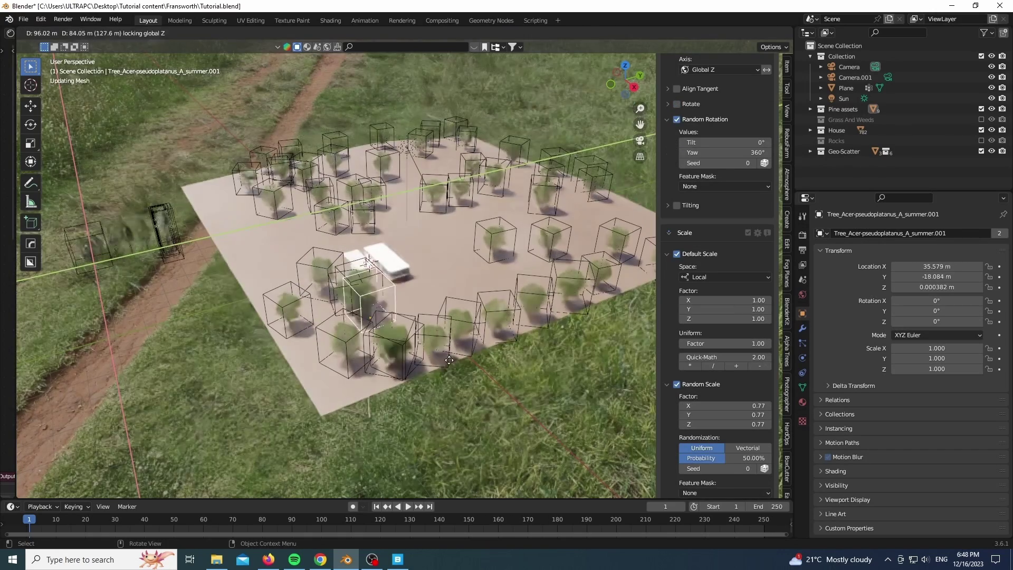
{"action": "left_click", "coordinate": [470, 365]}
{"action": "scroll", "coordinate": [390, 316], "scroll_direction": "up", "scroll_amount": 6}
{"action": "middle_click_drag", "start_coordinate": [373, 340], "coordinate": [371, 366]}
{"action": "key", "text": "g"}
{"action": "key", "text": "shift+z"}
{"action": "left_click", "coordinate": [342, 124]}
Fine-tune the duplicated maple's ground position through the camera so that it frames the view of the house
{"action": "key", "text": "KP_0"}
{"action": "key", "text": "g"}
{"action": "key", "text": "shift+z"}
{"action": "left_click", "coordinate": [475, 320]}
Reduce the sun's angle to sharpen the tree shadows, and check the rendered camera view without overlays
{"action": "left_click", "coordinate": [844, 98]}
{"action": "left_click", "coordinate": [802, 357]}
{"action": "left_click_drag", "start_coordinate": [896, 342], "coordinate": [862, 342]}
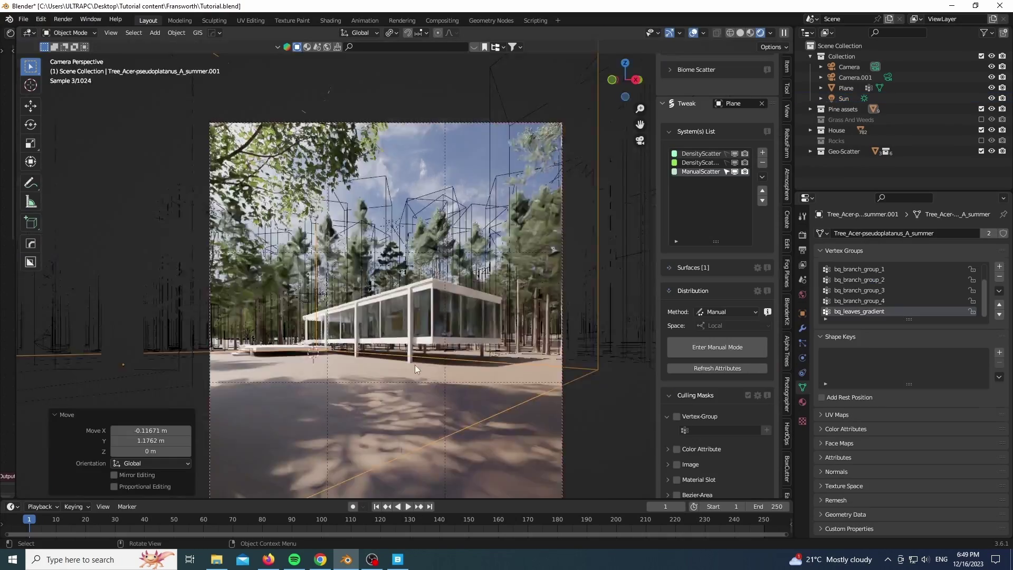
{"action": "scroll", "coordinate": [414, 365], "scroll_direction": "up", "scroll_amount": 2}
{"action": "scroll", "coordinate": [403, 369], "scroll_direction": "down", "scroll_amount": 3}
{"action": "left_click", "coordinate": [531, 32]}
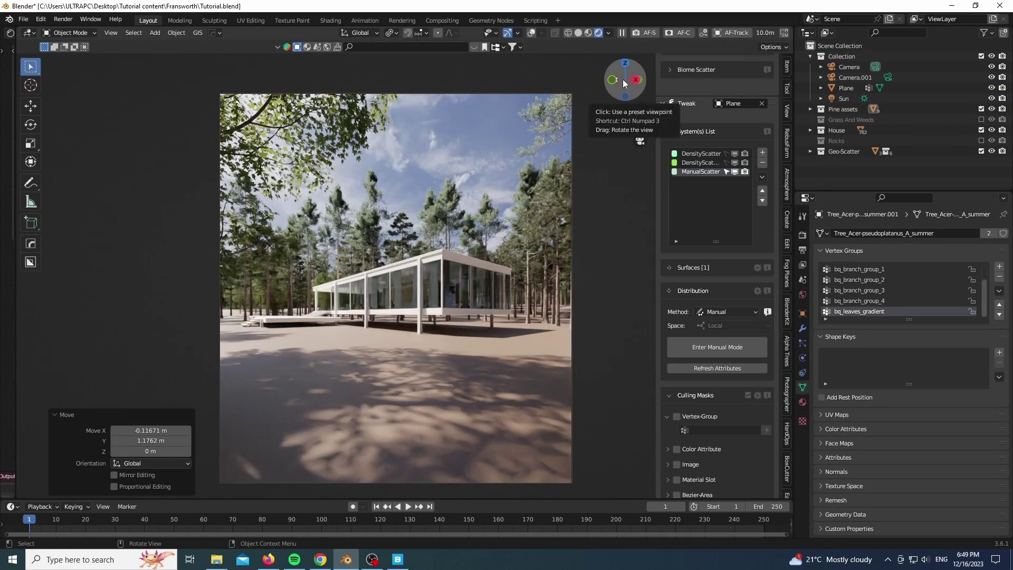
Hide the scatter systems in the viewport and turn the viewport overlays back on
{"action": "left_click_drag", "start_coordinate": [623, 78], "coordinate": [618, 104]}
{"action": "scroll", "coordinate": [448, 365], "scroll_direction": "down", "scroll_amount": 10}
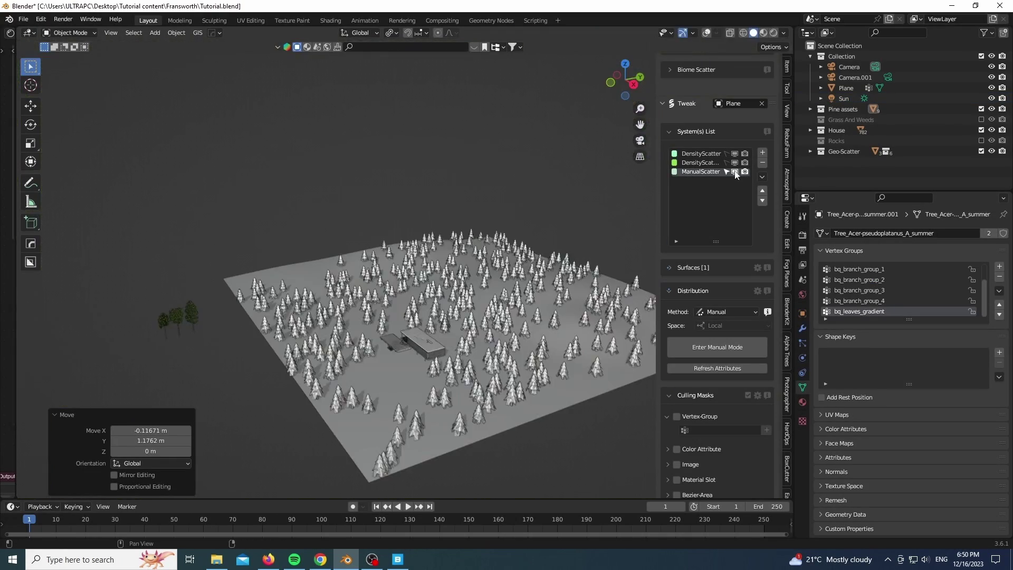
{"action": "left_click", "coordinate": [735, 171]}
{"action": "left_click", "coordinate": [706, 33]}
Add a mesh plane at the house and scale it up to span a large part of the terrain
{"action": "key", "text": "shift+a"}
{"action": "mouse_move", "coordinate": [254, 111]}
{"action": "left_click", "coordinate": [321, 108]}
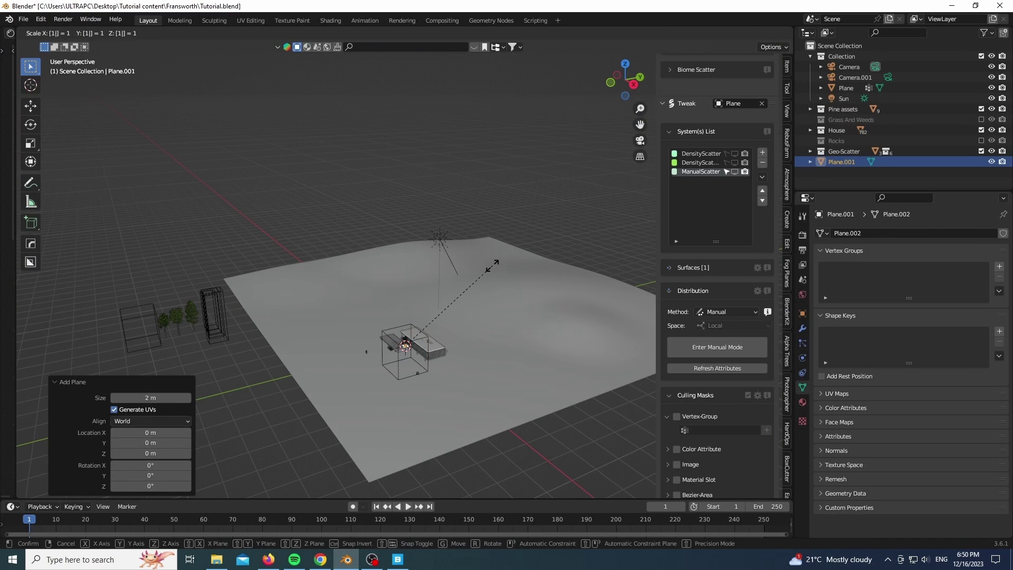
{"action": "type", "text": "s5"}
{"action": "key", "text": "Return"}
{"action": "type", "text": "s2"}
{"action": "left_click", "coordinate": [492, 266]}
Rotate the new plane 90° about the Y axis and position it upright above the terrain's edge
{"action": "key", "text": "g"}
{"action": "left_click", "coordinate": [400, 134]}
{"action": "type", "text": "rx90y"}
{"action": "left_click", "coordinate": [401, 125]}
{"action": "key", "text": "g"}
{"action": "left_click", "coordinate": [27, 336]}
Open the Shader Editor for the upright plane, create a new material and wire a Noise Texture node into it
{"action": "left_click_drag", "start_coordinate": [16, 328], "coordinate": [237, 317]}
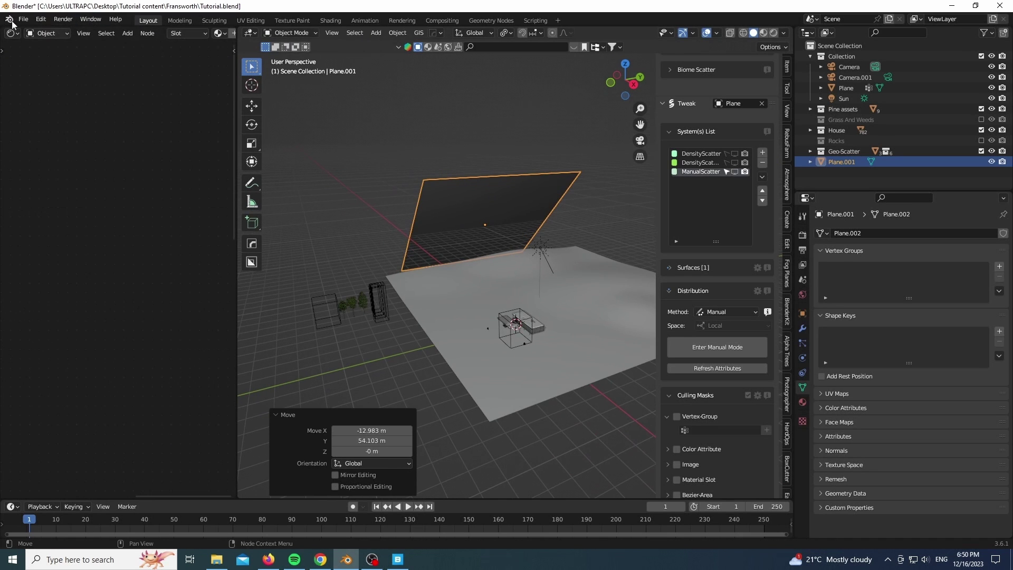
{"action": "left_click", "coordinate": [230, 33]}
{"action": "middle_click_drag", "start_coordinate": [41, 438], "coordinate": [127, 186]}
{"action": "key", "text": "shift+a"}
{"action": "type", "text": "snoi"}
{"action": "left_click", "coordinate": [52, 246]}
{"action": "left_click", "coordinate": [27, 267]}
{"action": "left_click_drag", "start_coordinate": [192, 345], "coordinate": [192, 345]}
{"action": "middle_click_drag", "start_coordinate": [192, 345], "coordinate": [291, 323]}
{"action": "left_click_drag", "start_coordinate": [130, 224], "coordinate": [21, 246]}
Exclude the Pine assets collection from the view layer and insert a ColorRamp node after the plane's Noise Texture
{"action": "left_click", "coordinate": [980, 108]}
{"action": "scroll", "coordinate": [477, 246], "scroll_direction": "up", "scroll_amount": 3}
{"action": "scroll", "coordinate": [476, 246], "scroll_direction": "down", "scroll_amount": 1}
{"action": "key", "text": "shift+a"}
{"action": "type", "text": "colo"}
{"action": "left_click", "coordinate": [113, 243]}
{"action": "left_click", "coordinate": [97, 241]}
Show the viewport rendered, set the Noise Texture's detail to 15 and adjust the ColorRamp stops for patchy shadows
{"action": "key", "text": "z"}
{"action": "left_click", "coordinate": [491, 168]}
{"action": "middle_click_drag", "start_coordinate": [492, 169], "coordinate": [454, 183]}
{"action": "scroll", "coordinate": [454, 183], "scroll_direction": "up", "scroll_amount": 2}
{"action": "middle_click_drag", "start_coordinate": [89, 195], "coordinate": [107, 183]}
{"action": "left_click_drag", "start_coordinate": [119, 280], "coordinate": [197, 281]}
{"action": "left_click_drag", "start_coordinate": [19, 302], "coordinate": [41, 291]}
Reposition the noise plane and move the ColorRamp's white stop closer to the black stop for harder-edged shadows
{"action": "scroll", "coordinate": [25, 126], "scroll_direction": "down", "scroll_amount": 5}
{"action": "scroll", "coordinate": [405, 328], "scroll_direction": "down", "scroll_amount": 4}
{"action": "key", "text": "g"}
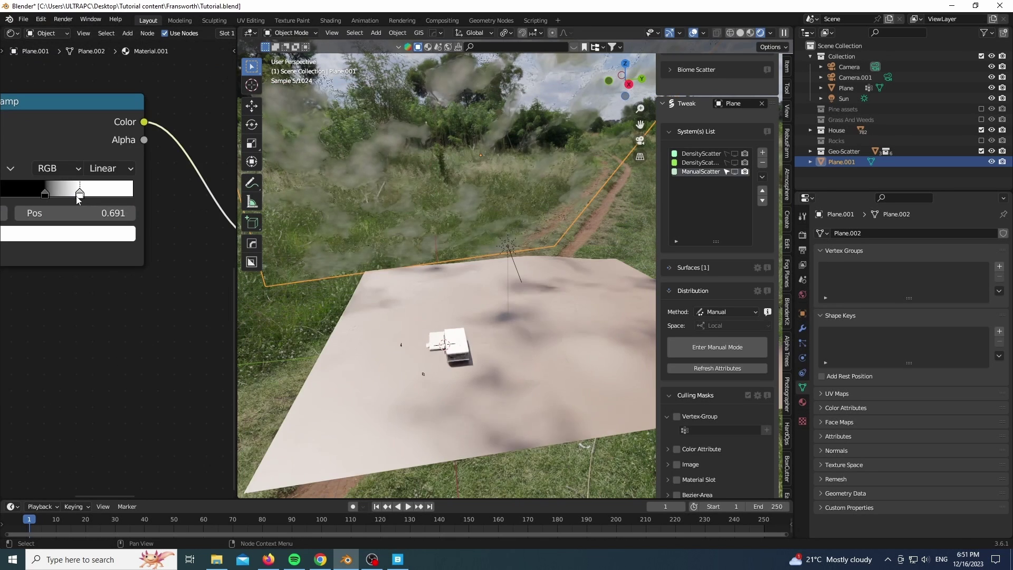
{"action": "left_click_drag", "start_coordinate": [74, 196], "coordinate": [37, 196]}
{"action": "scroll", "coordinate": [84, 318], "scroll_direction": "down", "scroll_amount": 5}
{"action": "middle_click_drag", "start_coordinate": [84, 318], "coordinate": [299, 294]}
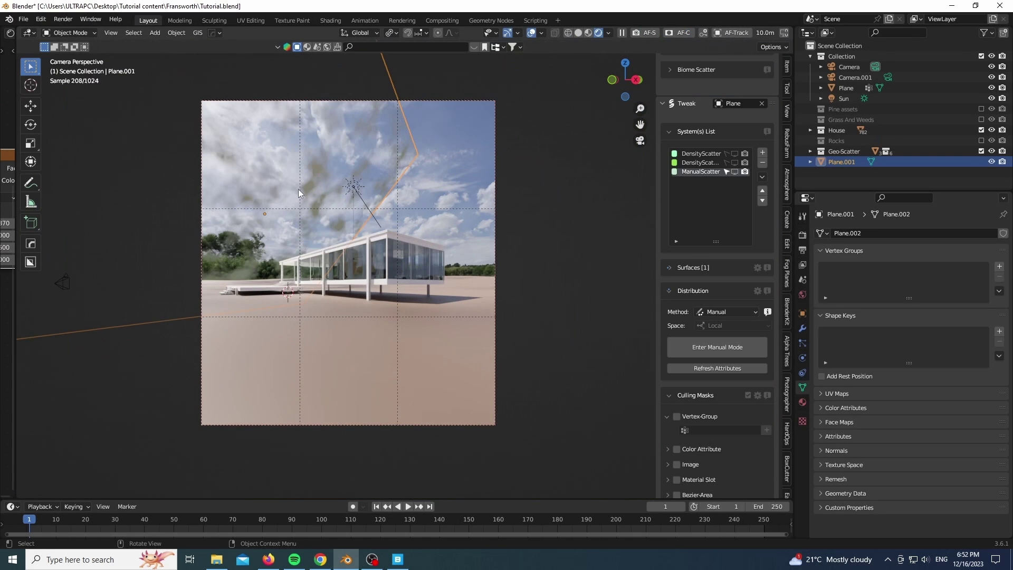
Turn off the noise plane's camera ray visibility so that it only casts shadows on the scene
{"action": "left_click", "coordinate": [802, 313]}
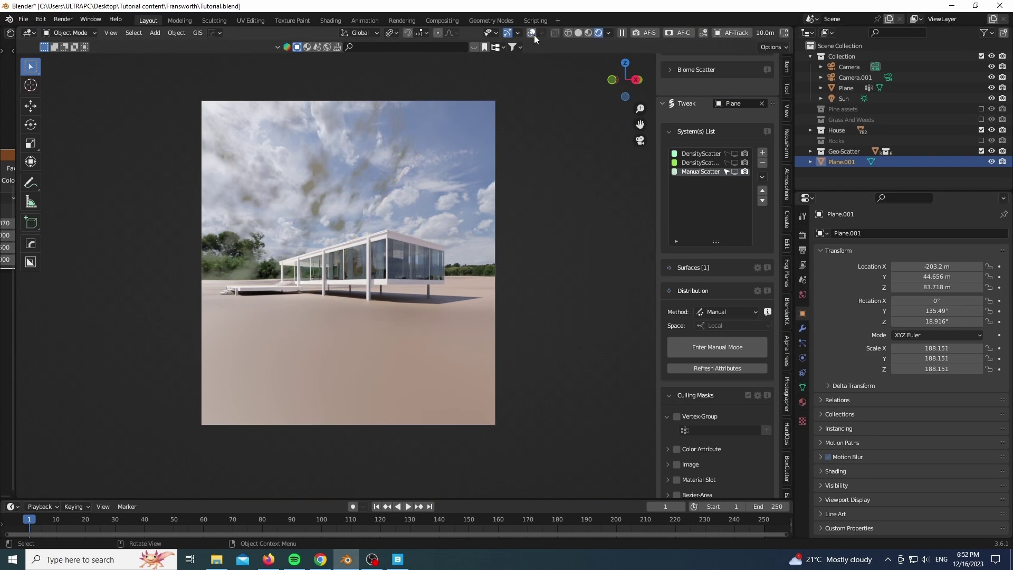
{"action": "left_click", "coordinate": [824, 486]}
{"action": "scroll", "coordinate": [824, 484], "scroll_direction": "down", "scroll_amount": 6}
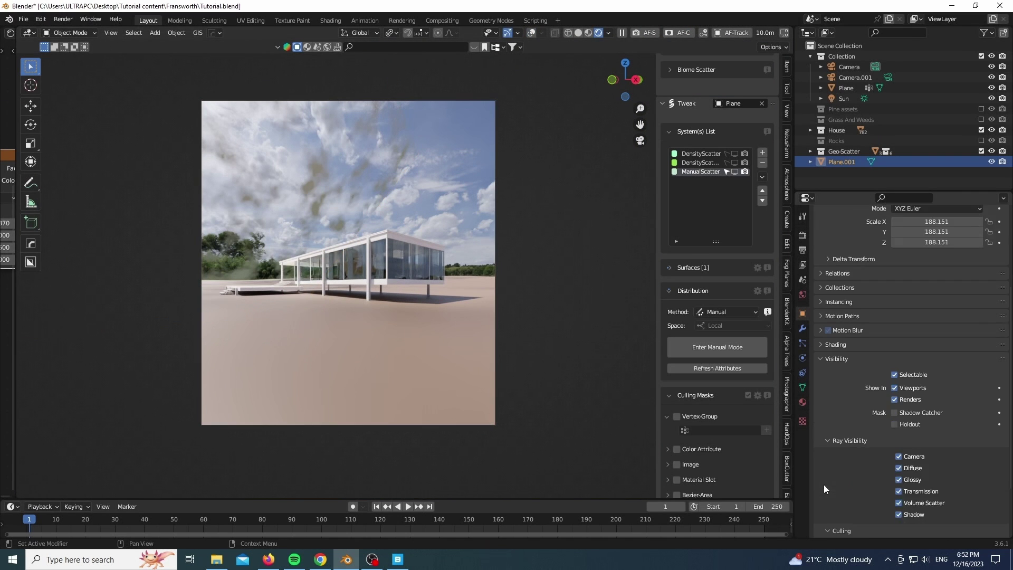
{"action": "left_click", "coordinate": [898, 414]}
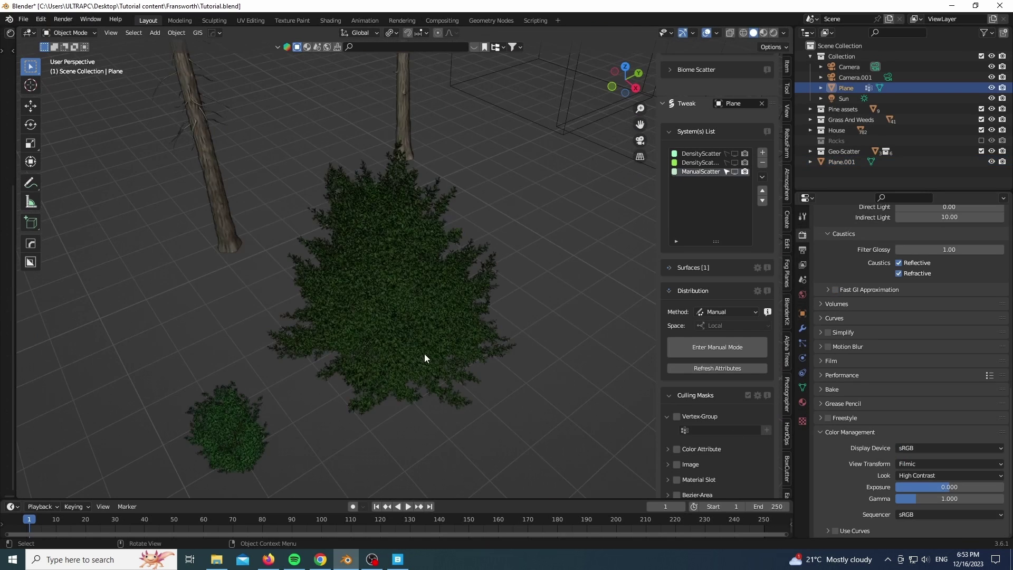
Select the two boxwood shrubs as scatter objects and bring up Geo-Scatter's Density Scatter settings for the terrain
{"action": "middle_click_drag", "start_coordinate": [424, 354], "coordinate": [359, 290]}
{"action": "left_click", "coordinate": [358, 290]}
{"action": "scroll", "coordinate": [692, 255], "scroll_direction": "up", "scroll_amount": 5}
{"action": "scroll", "coordinate": [693, 256], "scroll_direction": "up", "scroll_amount": 10}
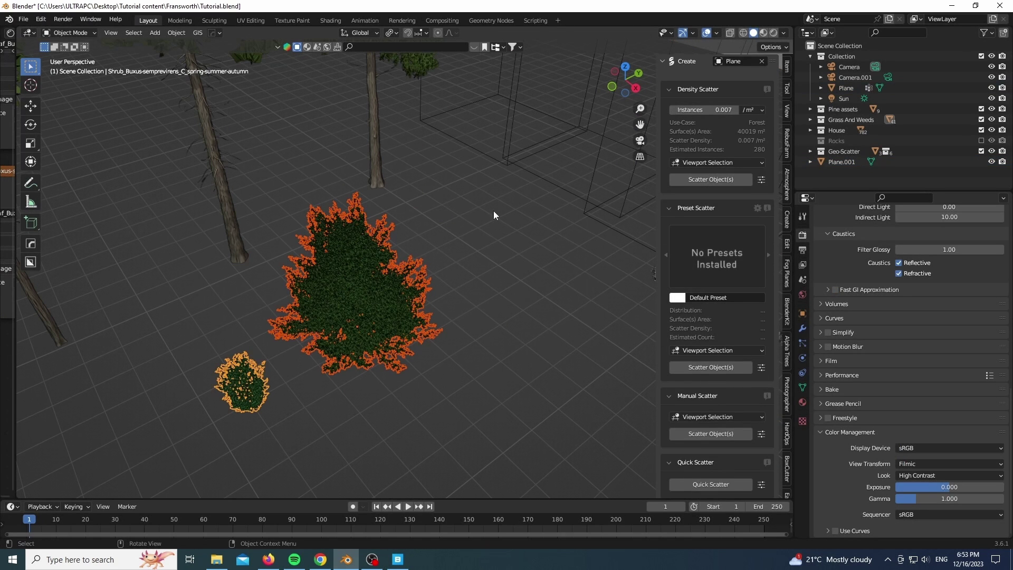
{"action": "scroll", "coordinate": [271, 319], "scroll_direction": "down", "scroll_amount": 10}
{"action": "scroll", "coordinate": [529, 283], "scroll_direction": "up", "scroll_amount": 4}
{"action": "scroll", "coordinate": [729, 294], "scroll_direction": "down", "scroll_amount": 3}
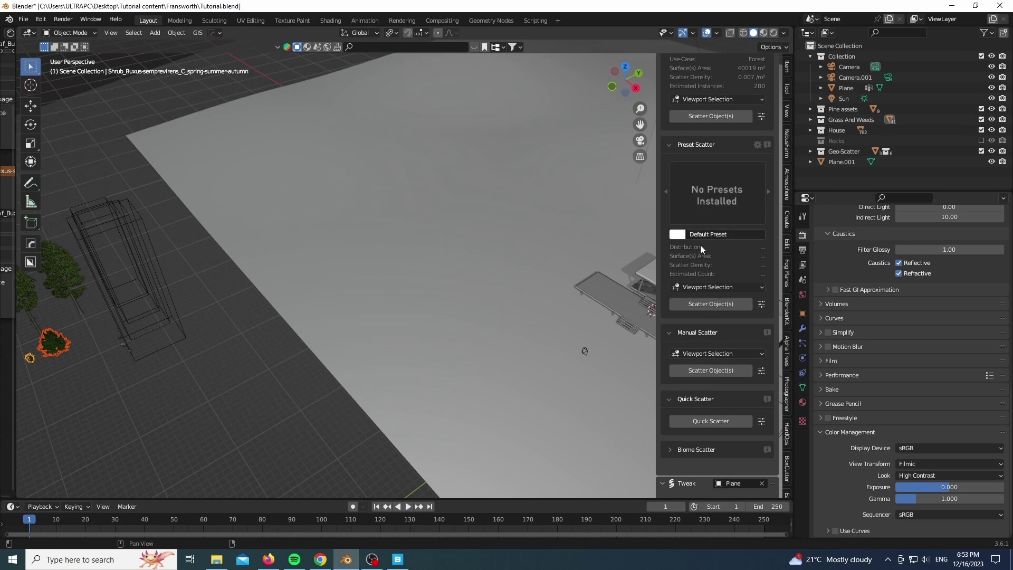
{"action": "scroll", "coordinate": [697, 134], "scroll_direction": "up", "scroll_amount": 3}
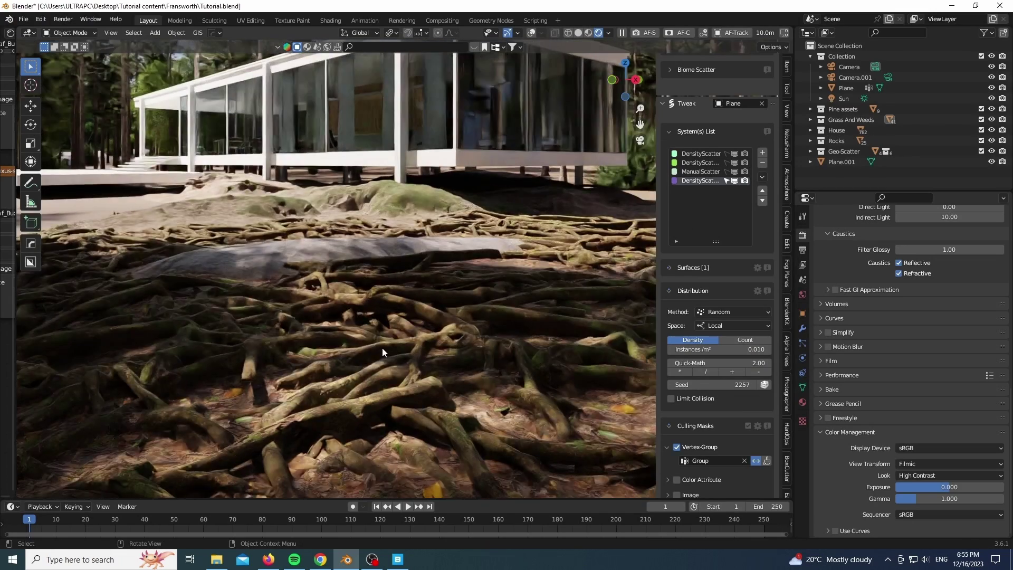
Change the Noise Texture scale of the shadow-casting plane and check the shadows through the camera
{"action": "key", "text": "KP_0"}
{"action": "left_click", "coordinate": [296, 97]}
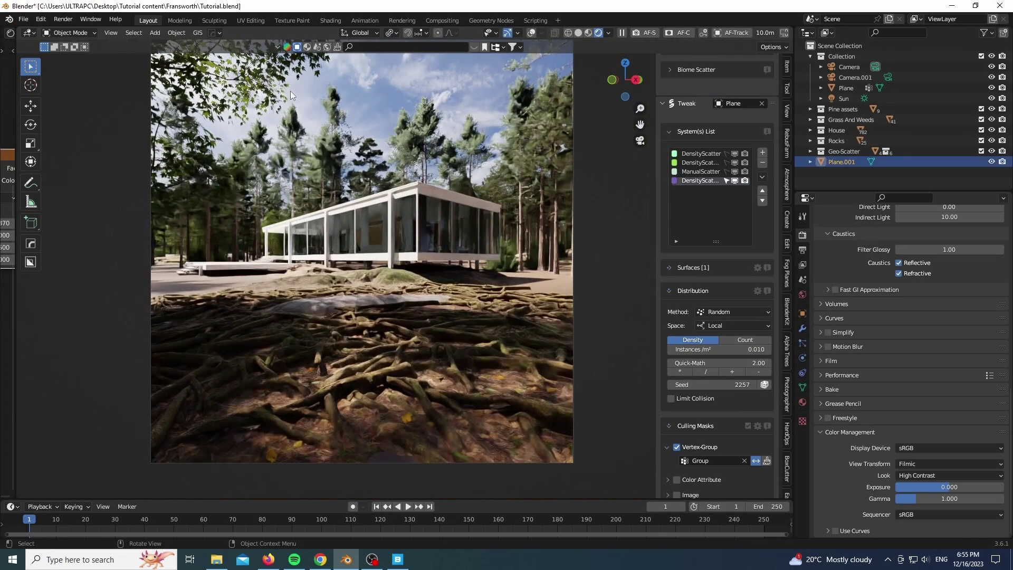
{"action": "left_click_drag", "start_coordinate": [18, 406], "coordinate": [178, 379]}
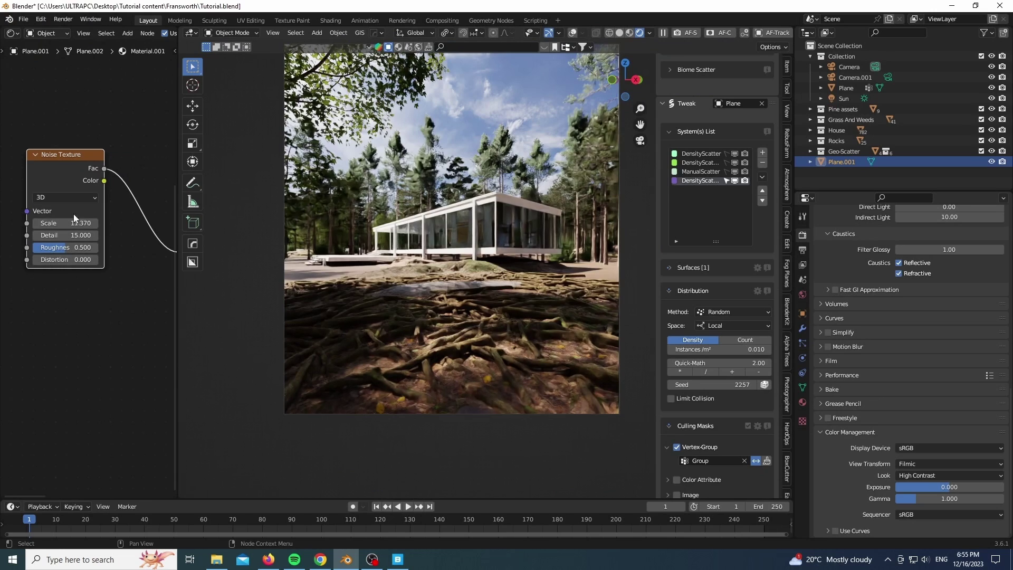
{"action": "left_click_drag", "start_coordinate": [179, 343], "coordinate": [16, 375]}
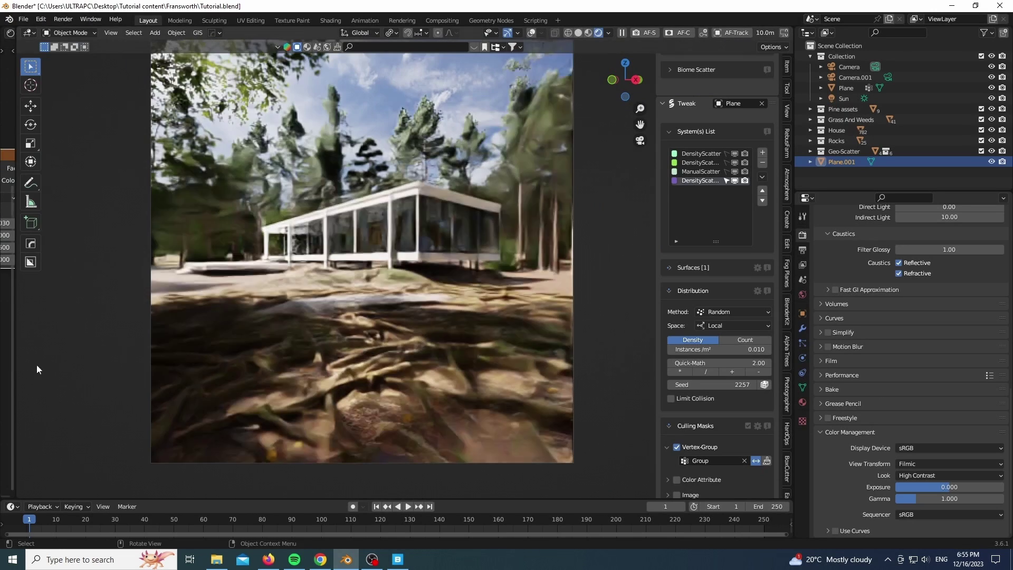
Set the color management look to Medium High Contrast
{"action": "left_click", "coordinate": [923, 475]}
{"action": "left_click", "coordinate": [917, 429]}
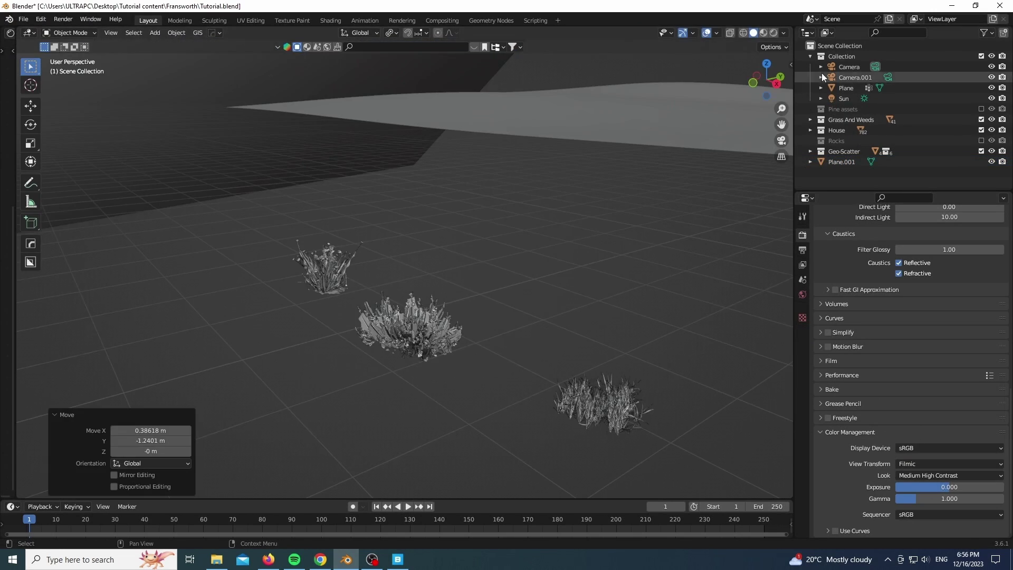
Select the tall grass clump and open its Grass_Clumps material in the Shader Editor
{"action": "left_click_drag", "start_coordinate": [765, 79], "coordinate": [784, 67]}
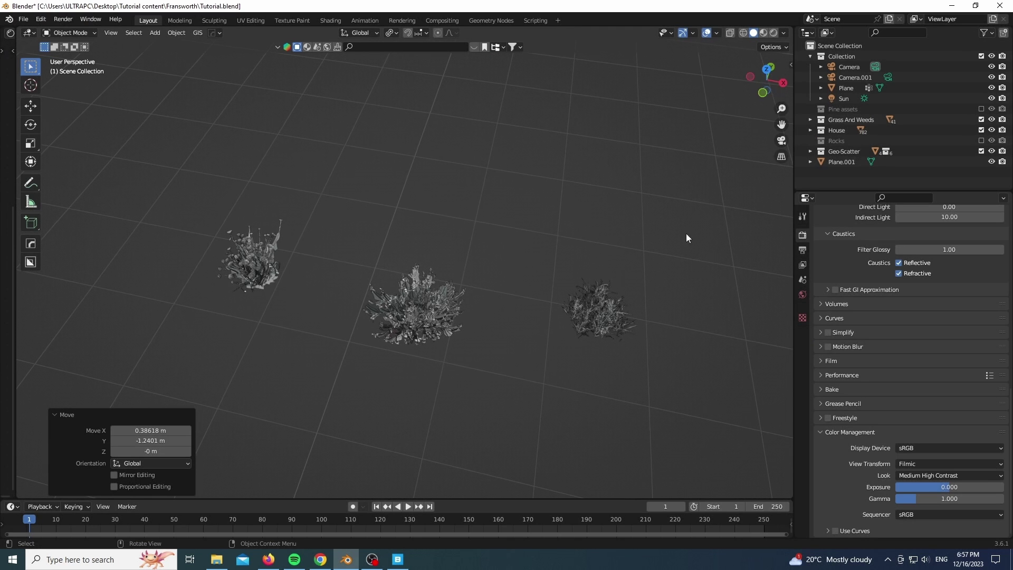
{"action": "scroll", "coordinate": [580, 311], "scroll_direction": "up", "scroll_amount": 8}
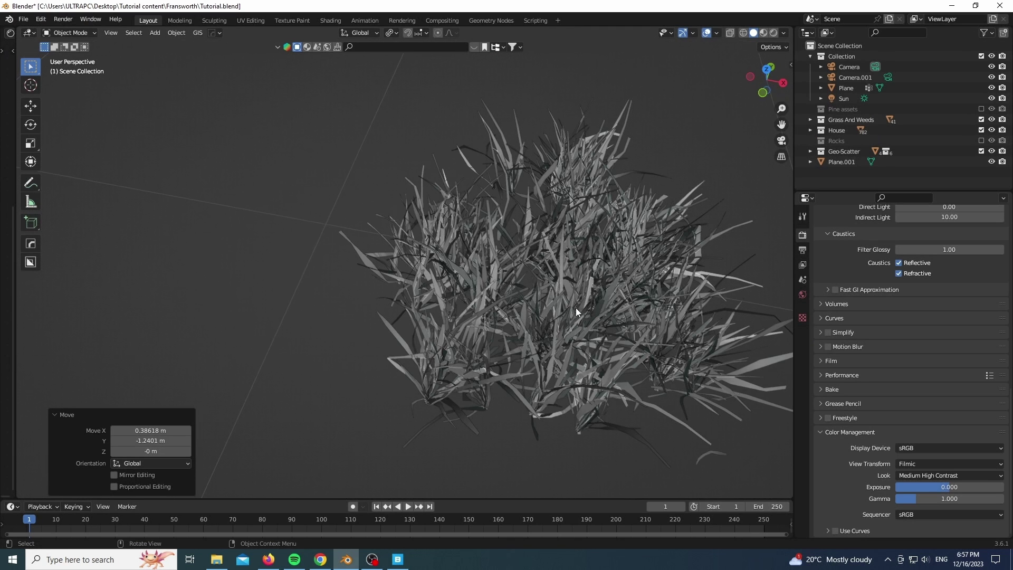
{"action": "scroll", "coordinate": [575, 308], "scroll_direction": "down", "scroll_amount": 6}
{"action": "left_click", "coordinate": [337, 233]}
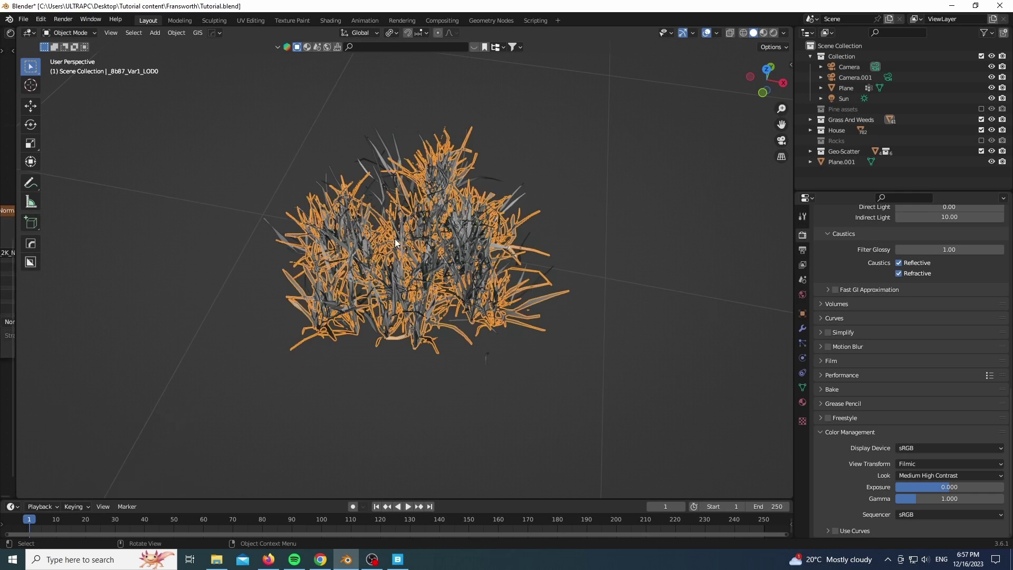
{"action": "left_click_drag", "start_coordinate": [15, 389], "coordinate": [430, 389]}
Examine how the grass material combines its texture maps with the Principled, Translucent and Transparent BSDFs through the Mix Shaders
{"action": "scroll", "coordinate": [205, 137], "scroll_direction": "down", "scroll_amount": 4}
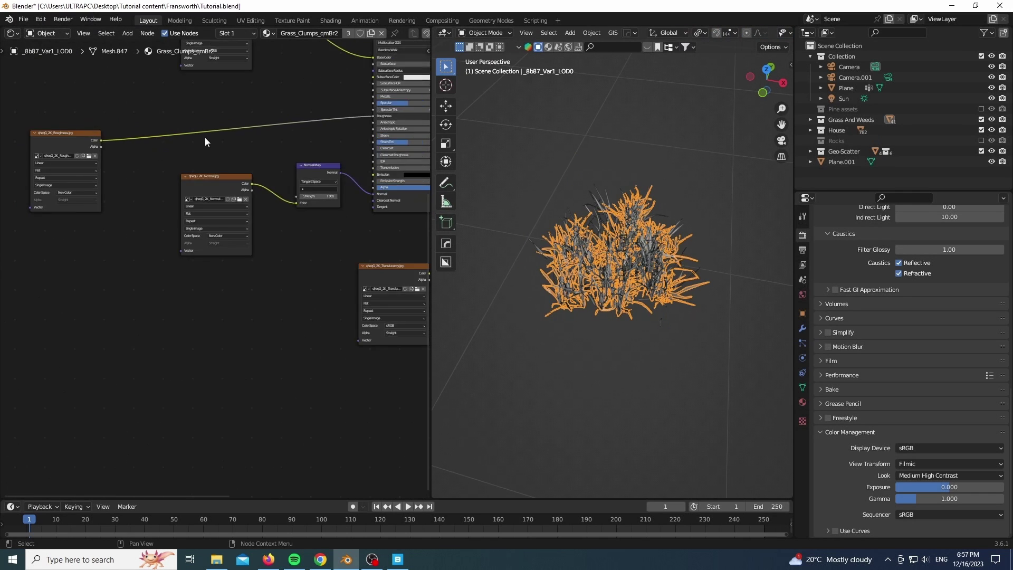
{"action": "scroll", "coordinate": [121, 142], "scroll_direction": "up", "scroll_amount": 2}
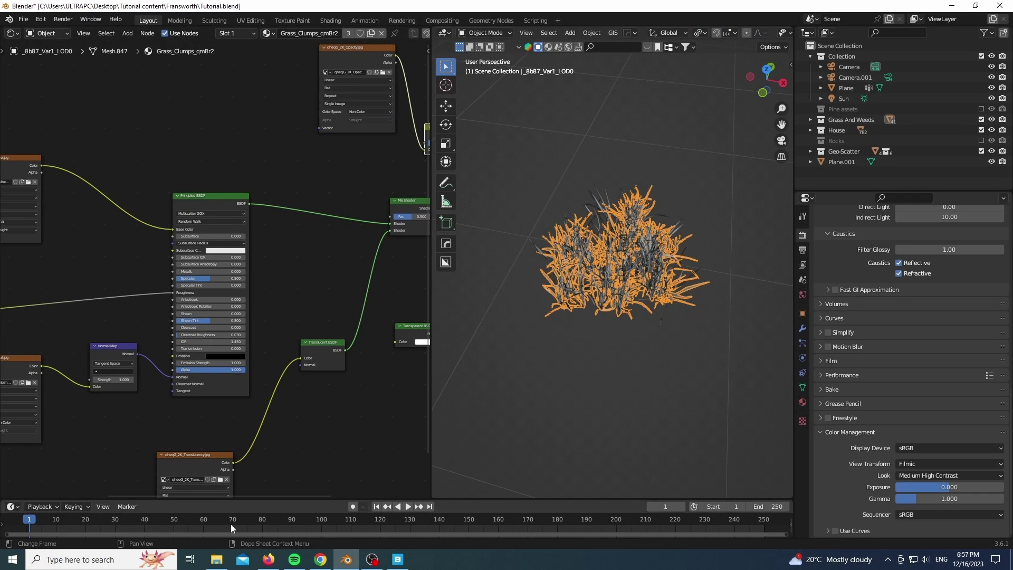
{"action": "mouse_move", "coordinate": [68, 309]}
{"action": "middle_mouse_down"}
{"action": "mouse_move", "coordinate": [333, 224]}
{"action": "mouse_move", "coordinate": [133, 236]}
{"action": "mouse_move", "coordinate": [87, 298]}
{"action": "middle_mouse_up"}
{"action": "mouse_move", "coordinate": [404, 111]}
{"action": "middle_mouse_down"}
{"action": "mouse_move", "coordinate": [309, 158]}
{"action": "mouse_move", "coordinate": [230, 290]}
{"action": "mouse_move", "coordinate": [280, 159]}
{"action": "middle_mouse_up"}
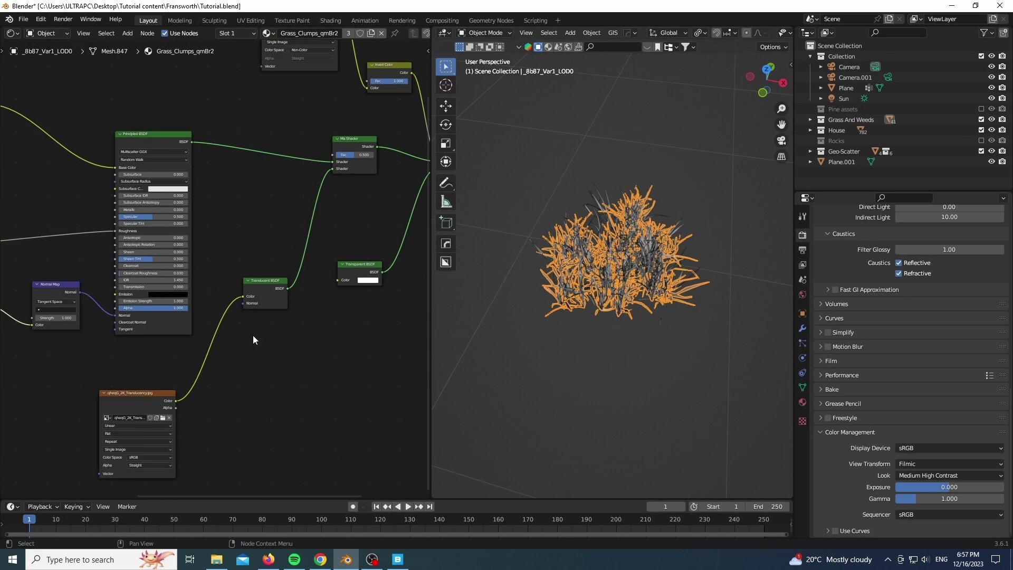
{"action": "scroll", "coordinate": [241, 366], "scroll_direction": "up", "scroll_amount": 2}
{"action": "middle_click_drag", "start_coordinate": [163, 319], "coordinate": [65, 430]}
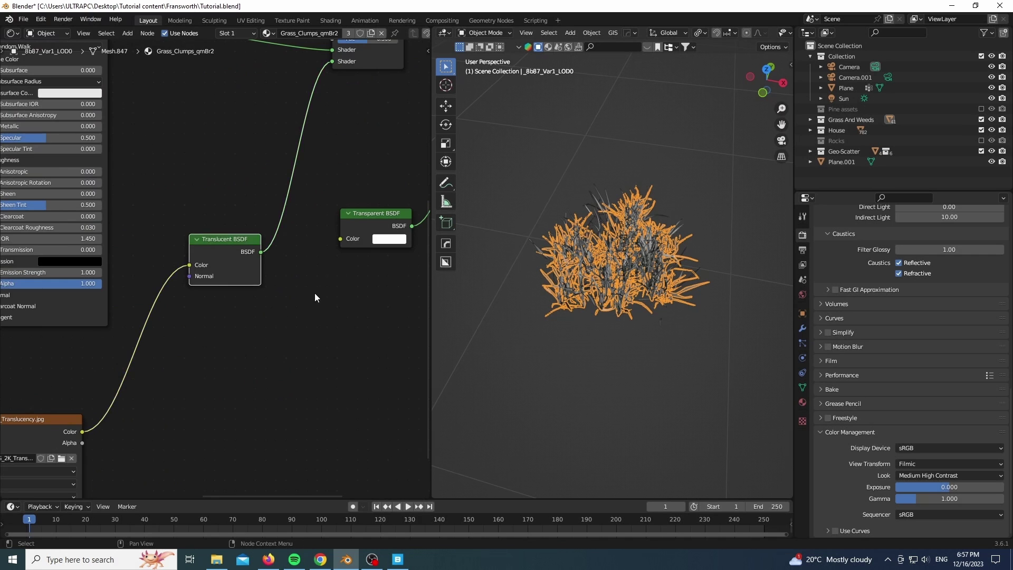
{"action": "middle_click_drag", "start_coordinate": [315, 297], "coordinate": [150, 335]}
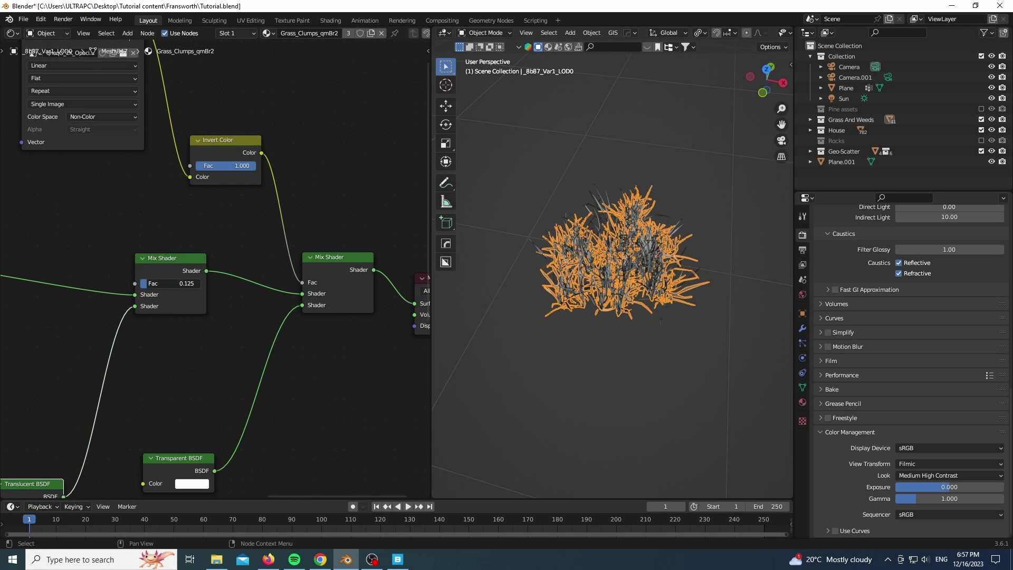
{"action": "middle_click_drag", "start_coordinate": [293, 231], "coordinate": [349, 327]}
{"action": "middle_click_drag", "start_coordinate": [346, 174], "coordinate": [240, 59]}
{"action": "middle_click_drag", "start_coordinate": [273, 396], "coordinate": [311, 320]}
{"action": "middle_click_drag", "start_coordinate": [157, 160], "coordinate": [281, 205]}
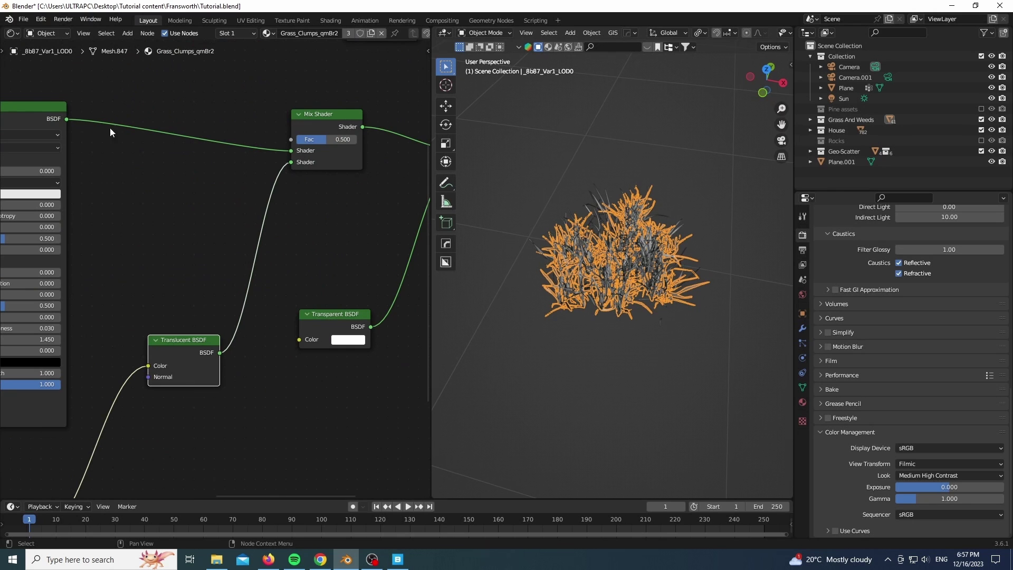
{"action": "middle_click_drag", "start_coordinate": [141, 126], "coordinate": [72, 201]}
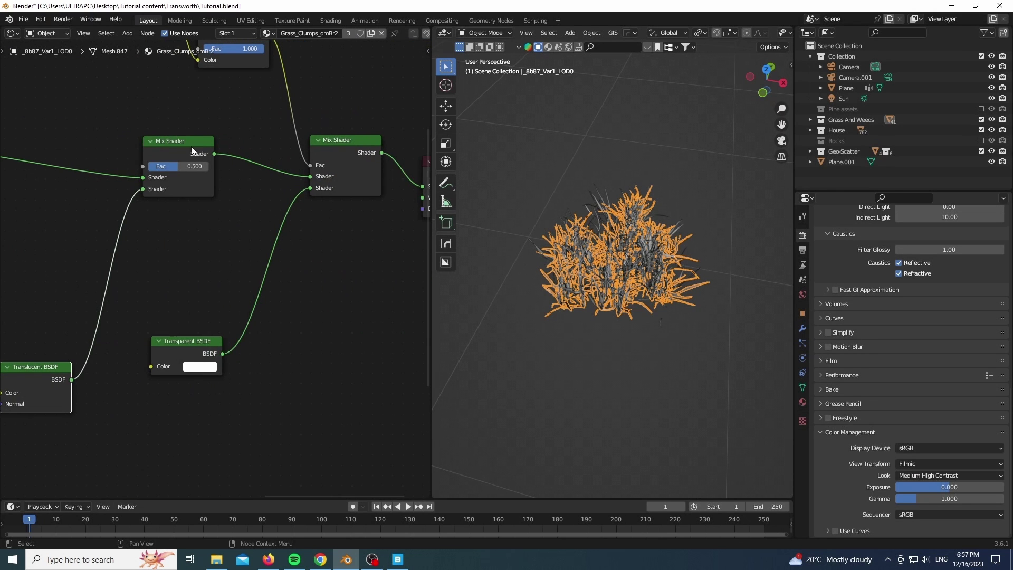
{"action": "middle_click_drag", "start_coordinate": [345, 141], "coordinate": [283, 254]}
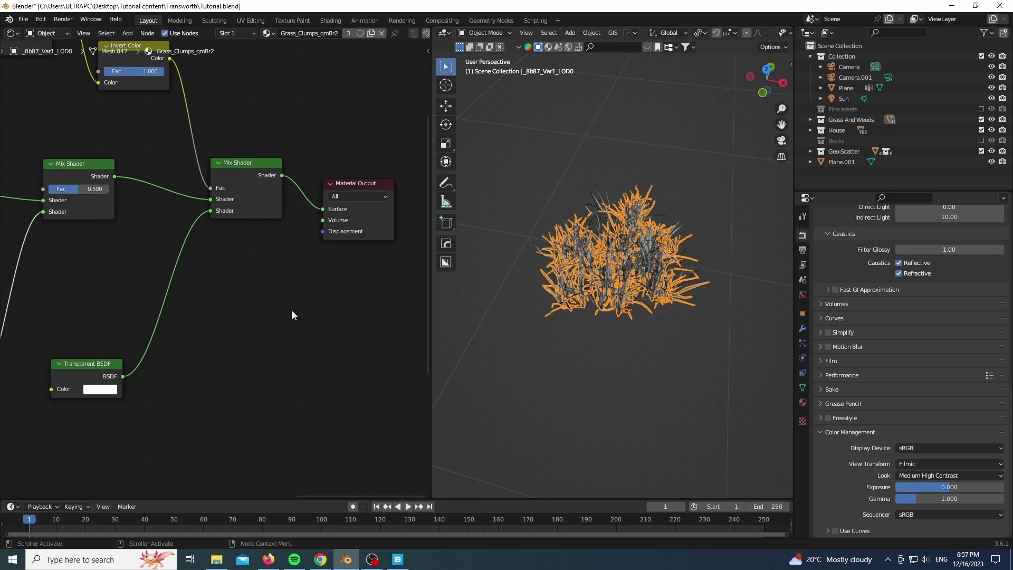
{"action": "middle_click_drag", "start_coordinate": [180, 169], "coordinate": [293, 304]}
{"action": "scroll", "coordinate": [65, 187], "scroll_direction": "down", "scroll_amount": 1}
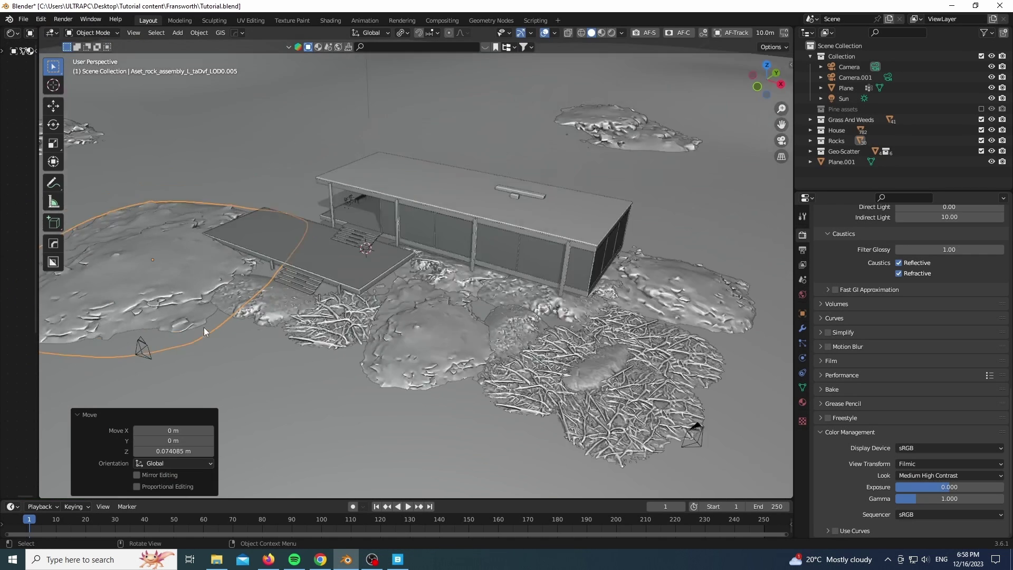
Make the selected rock and root pieces around the house single-user for both object and data
{"action": "scroll", "coordinate": [203, 327], "scroll_direction": "up", "scroll_amount": 2}
{"action": "scroll", "coordinate": [419, 319], "scroll_direction": "down", "scroll_amount": 5}
{"action": "scroll", "coordinate": [420, 320], "scroll_direction": "down", "scroll_amount": 5}
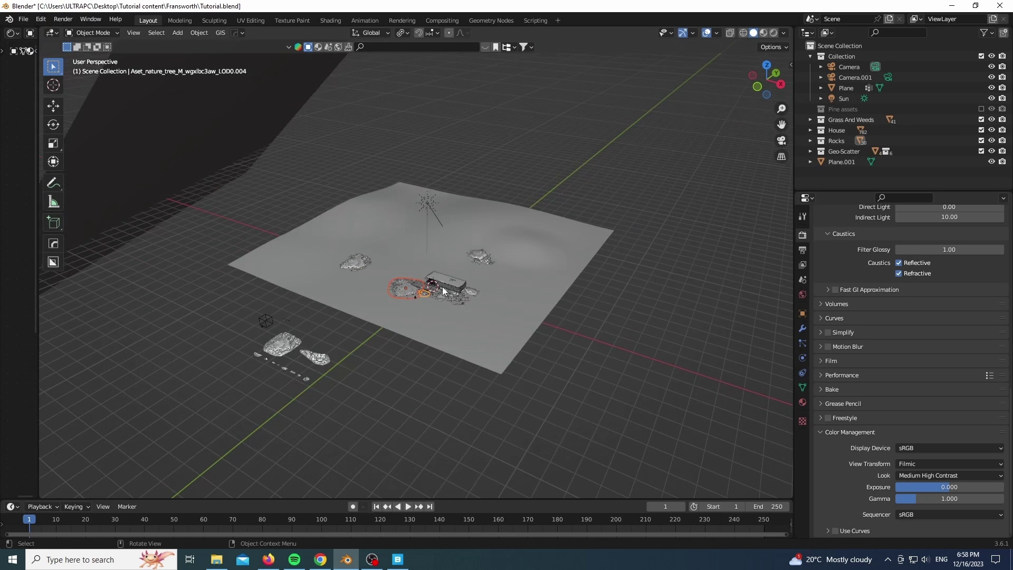
{"action": "scroll", "coordinate": [442, 286], "scroll_direction": "up", "scroll_amount": 5}
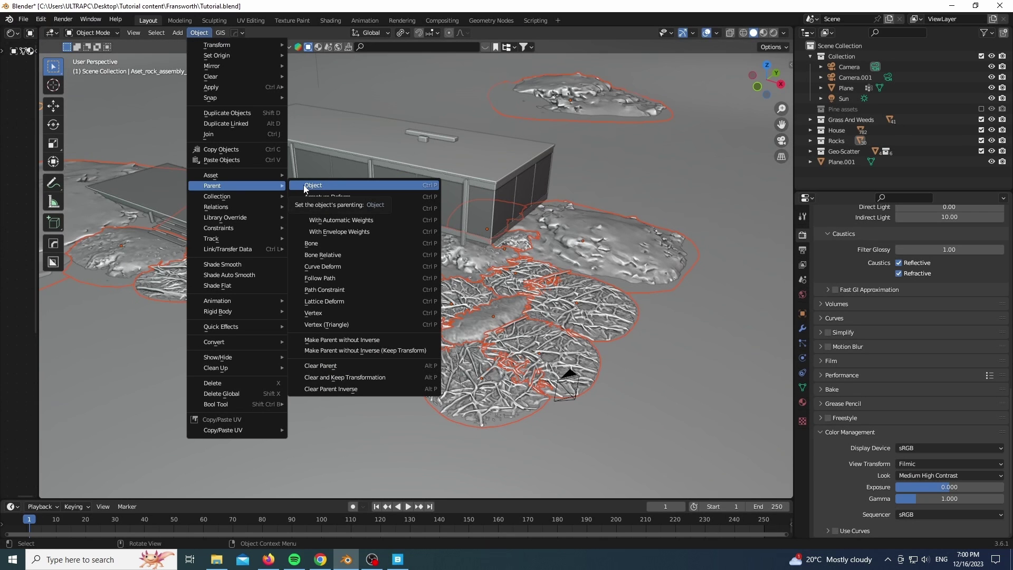
{"action": "mouse_move", "coordinate": [251, 206]}
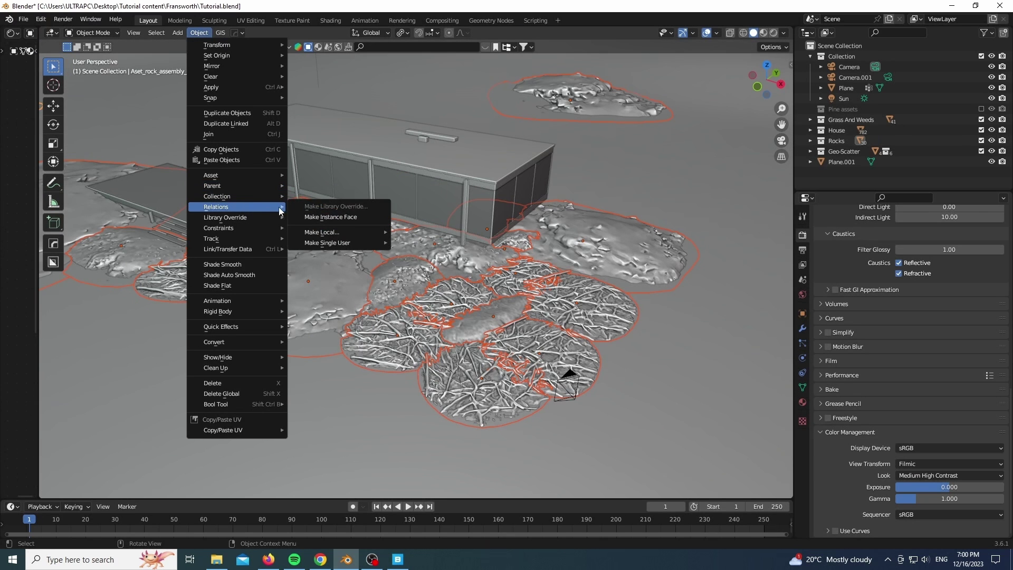
{"action": "mouse_move", "coordinate": [330, 248]}
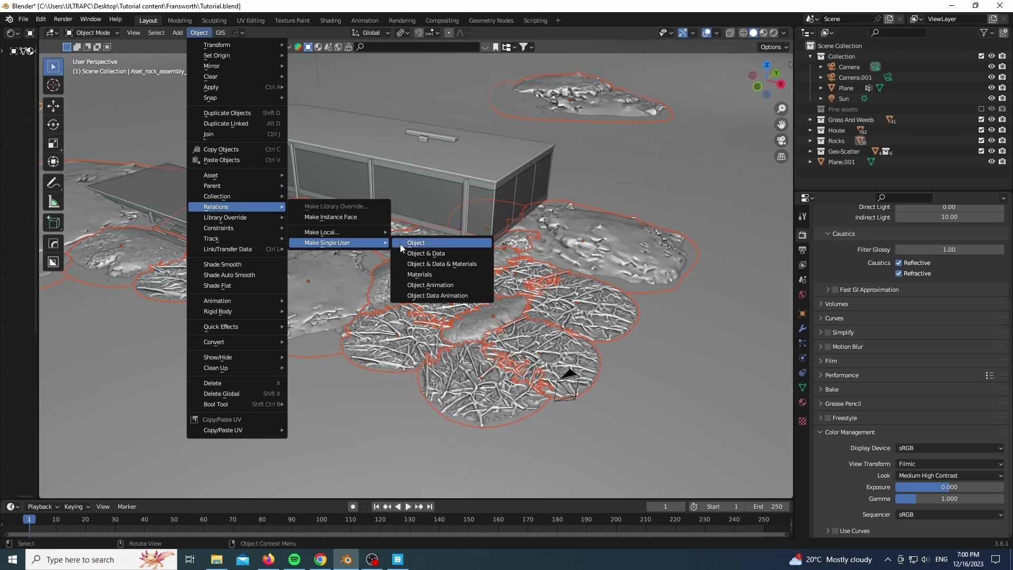
{"action": "left_click", "coordinate": [430, 257]}
Join all the selected rock and root pieces into a single mesh object
{"action": "scroll", "coordinate": [458, 268], "scroll_direction": "down", "scroll_amount": 8}
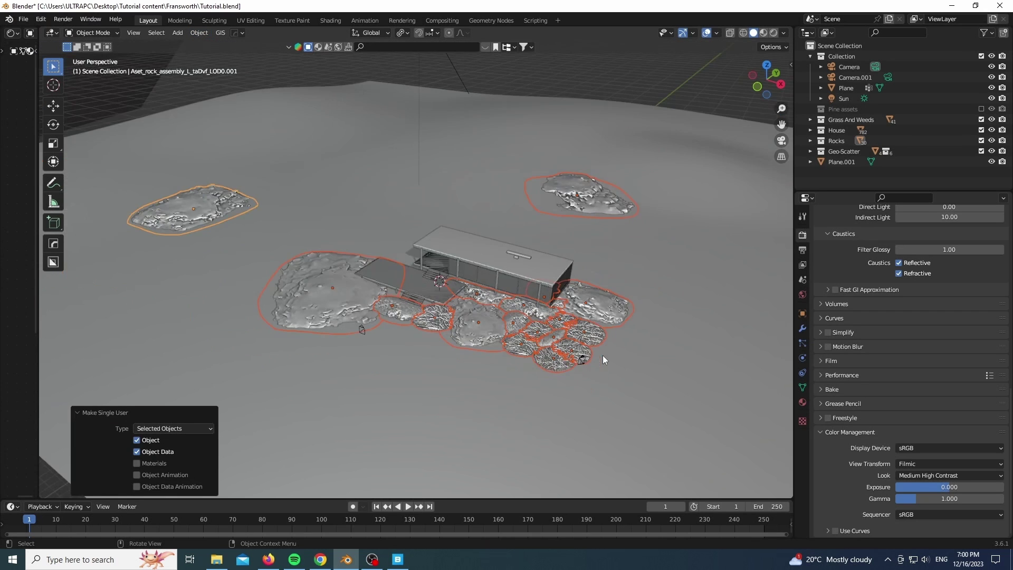
{"action": "key", "text": "ctrl+j"}
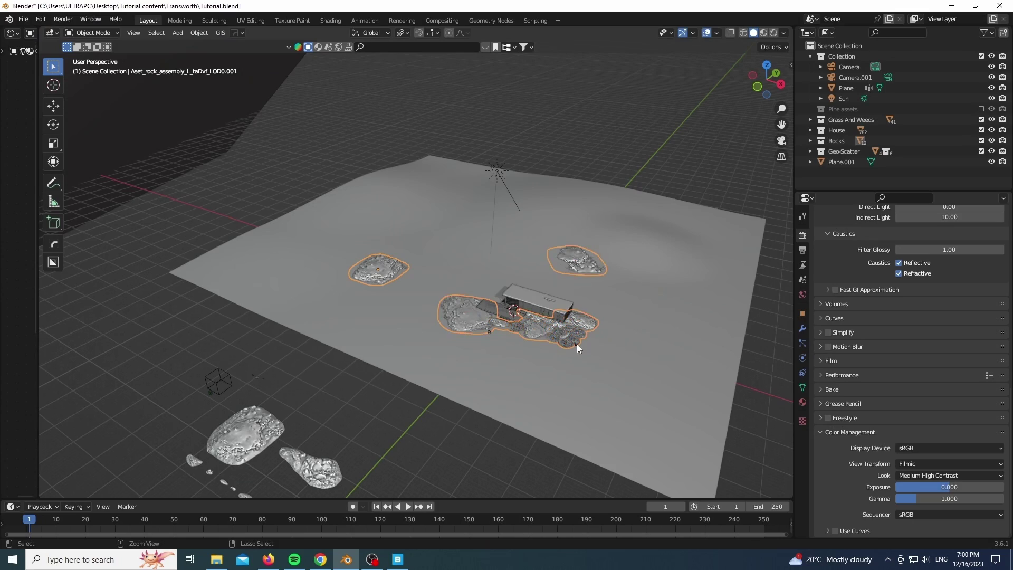
{"action": "scroll", "coordinate": [540, 311], "scroll_direction": "up", "scroll_amount": 8}
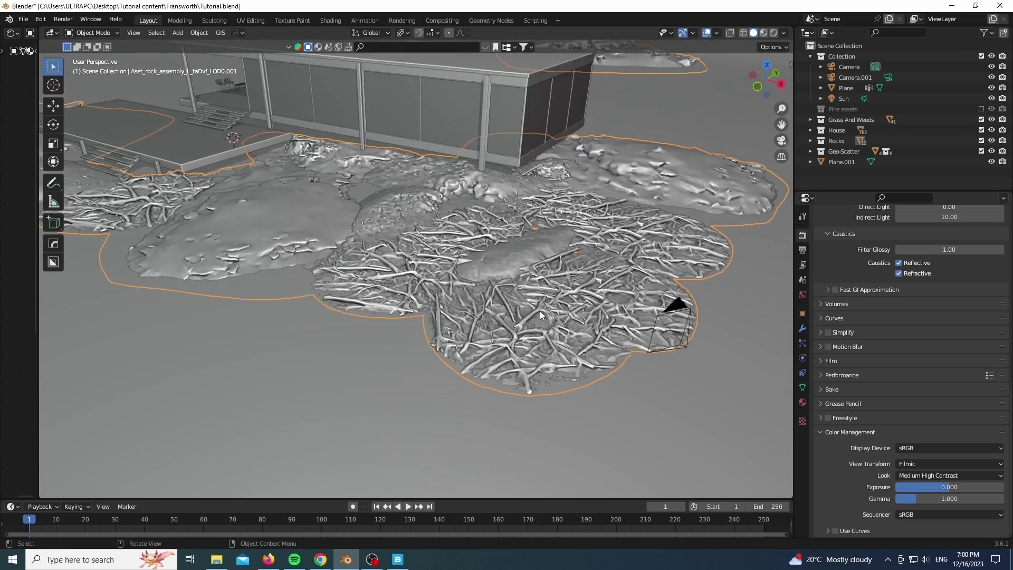
{"action": "scroll", "coordinate": [492, 242], "scroll_direction": "down", "scroll_amount": 2}
{"action": "scroll", "coordinate": [567, 261], "scroll_direction": "down", "scroll_amount": 4}
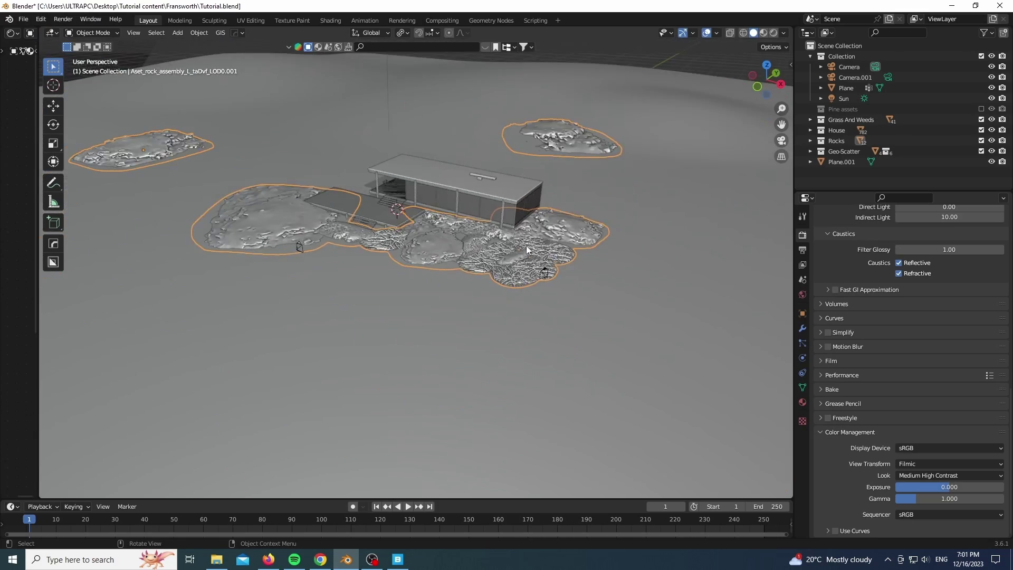
Set the joined rock and root mesh around the house as the Geo-Scatter emitter
{"action": "scroll", "coordinate": [632, 356], "scroll_direction": "up", "scroll_amount": 6}
{"action": "scroll", "coordinate": [633, 356], "scroll_direction": "down", "scroll_amount": 2}
{"action": "scroll", "coordinate": [633, 357], "scroll_direction": "up", "scroll_amount": 4}
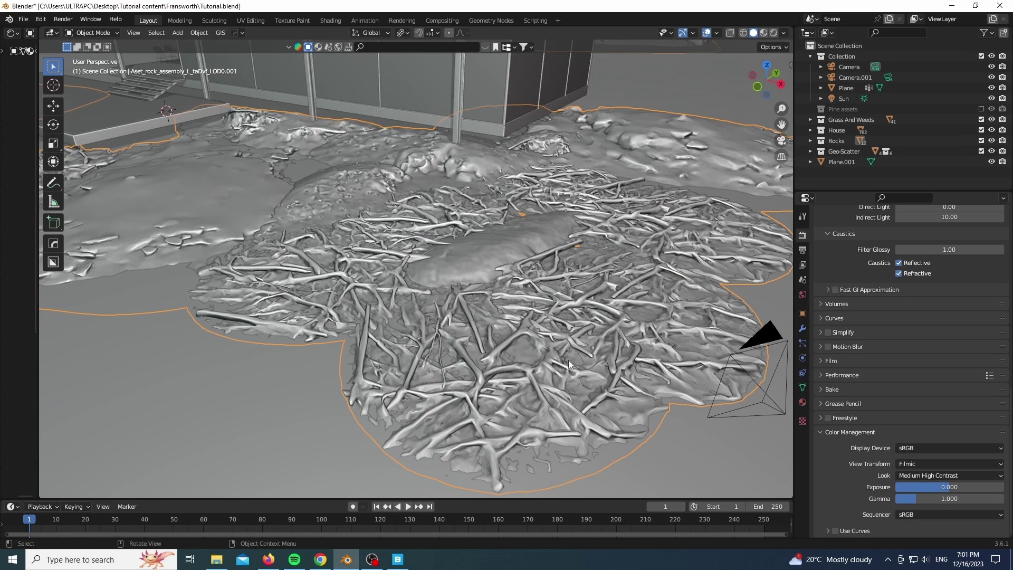
{"action": "scroll", "coordinate": [449, 302], "scroll_direction": "down", "scroll_amount": 3}
{"action": "key", "text": "n"}
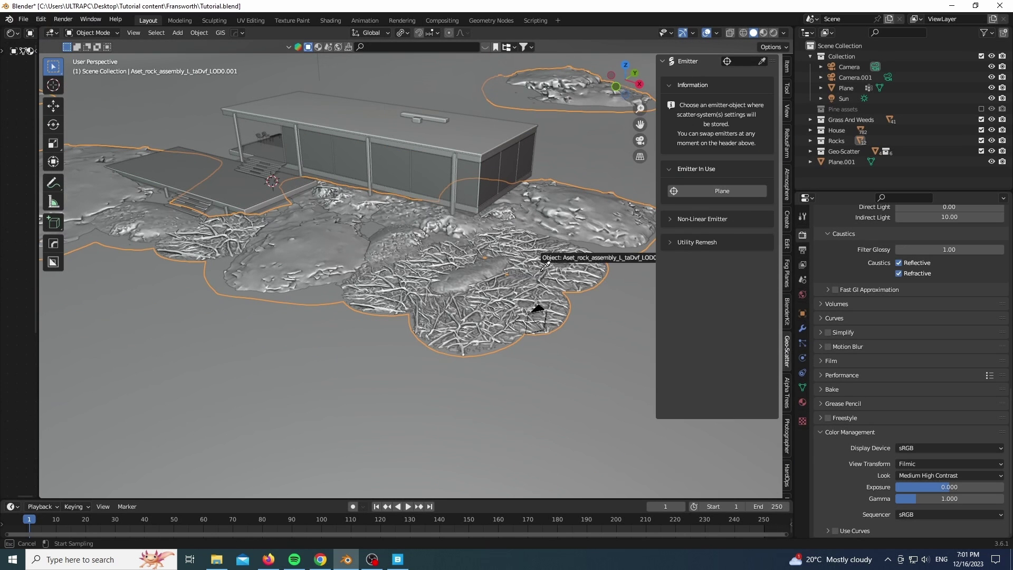
{"action": "left_click", "coordinate": [538, 269]}
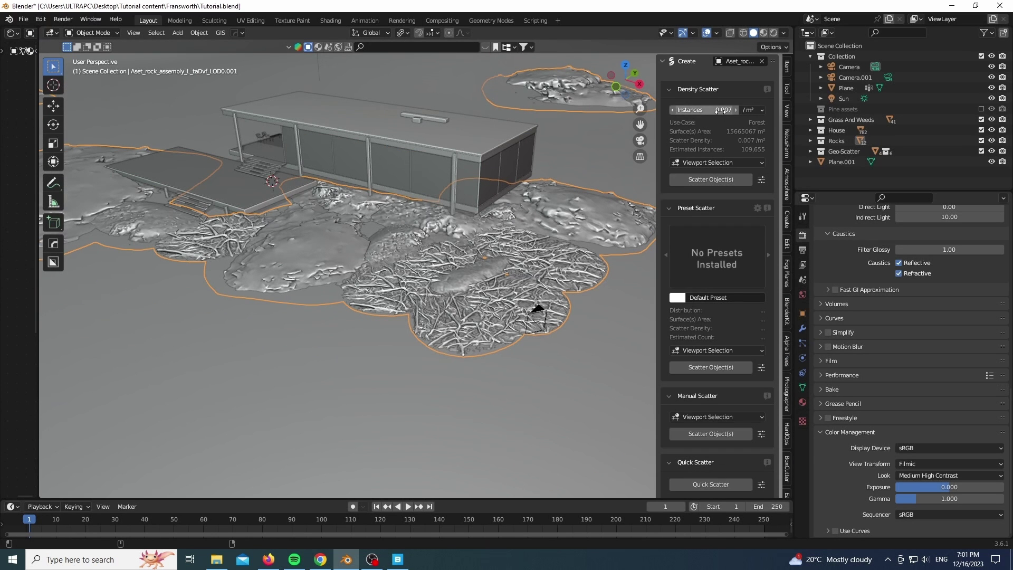
Select the three grass assets and scatter them over the joined rocks with Density Scatter at 0.010 instances per m²
{"action": "scroll", "coordinate": [562, 243], "scroll_direction": "down", "scroll_amount": 4}
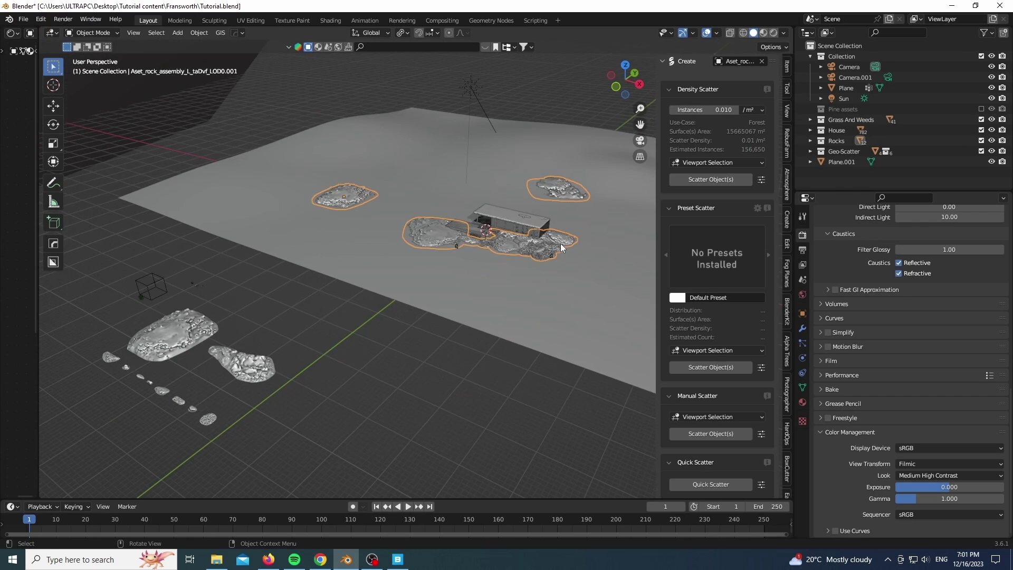
{"action": "scroll", "coordinate": [198, 335], "scroll_direction": "up", "scroll_amount": 4}
{"action": "scroll", "coordinate": [245, 301], "scroll_direction": "up", "scroll_amount": 3}
{"action": "scroll", "coordinate": [393, 268], "scroll_direction": "down", "scroll_amount": 1}
{"action": "left_click_drag", "start_coordinate": [437, 309], "coordinate": [594, 449]}
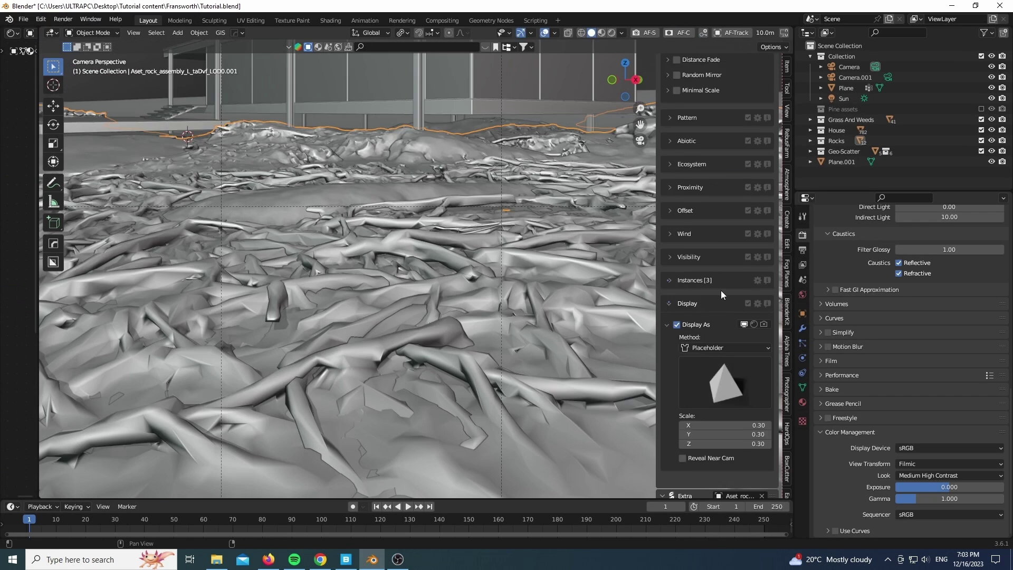
{"action": "scroll", "coordinate": [721, 290], "scroll_direction": "up", "scroll_amount": 5}
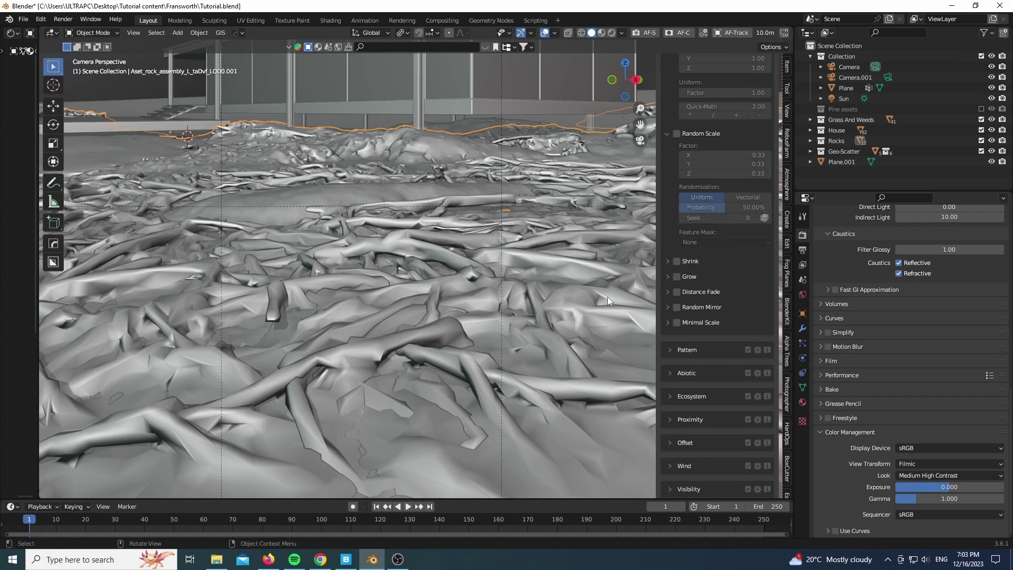
Apply the scale of the joined rock object
{"action": "left_click", "coordinate": [802, 313]}
{"action": "key", "text": "ctrl+a"}
{"action": "left_click", "coordinate": [482, 294]}
Set the grass scatter's placeholder scale to 1.96 on all axes and enable its Default Scale settings
{"action": "scroll", "coordinate": [715, 289], "scroll_direction": "up", "scroll_amount": 10}
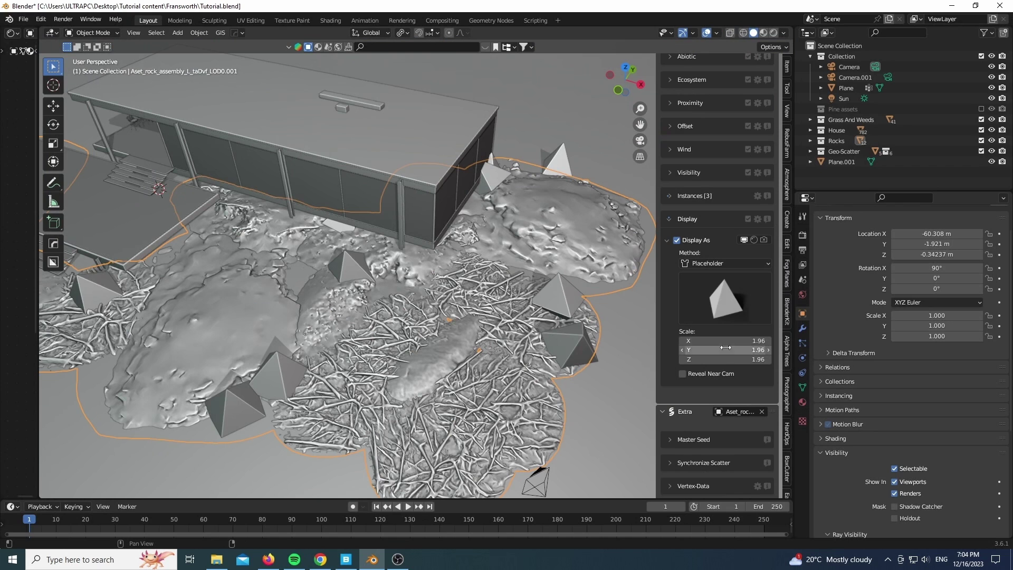
{"action": "scroll", "coordinate": [722, 313], "scroll_direction": "up", "scroll_amount": 15}
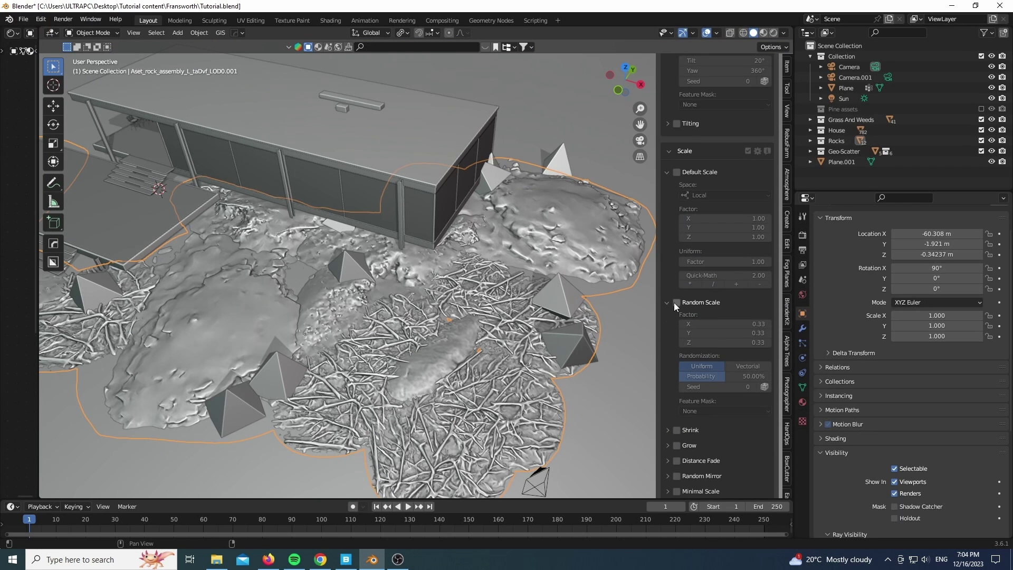
{"action": "left_click", "coordinate": [677, 172]}
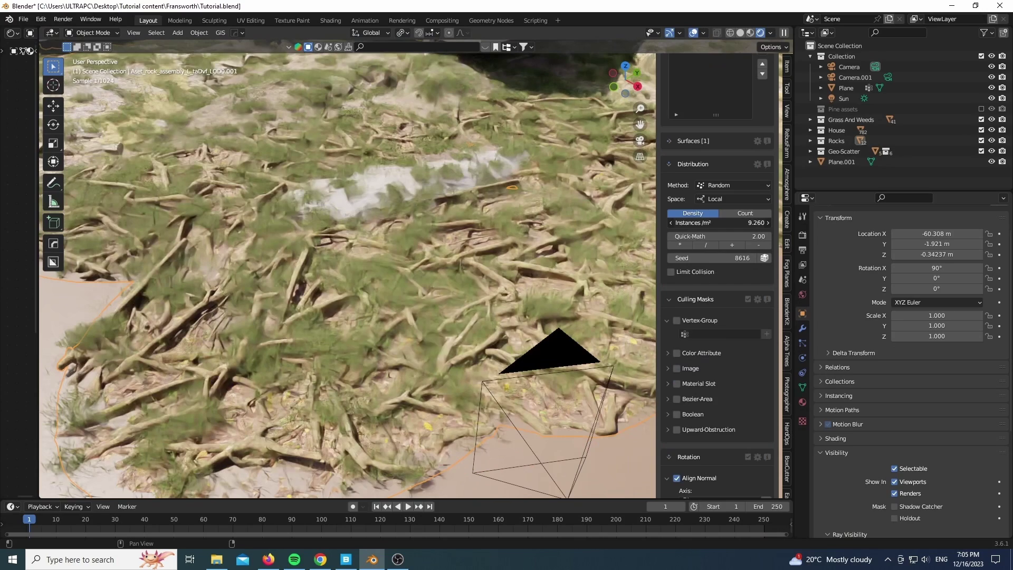
Set the grass scatter density to 8.660 instances per m² and reduce its placeholder scale in solid shading
{"action": "left_click_drag", "start_coordinate": [720, 222], "coordinate": [711, 223]}
{"action": "key", "text": "z"}
{"action": "scroll", "coordinate": [653, 238], "scroll_direction": "down", "scroll_amount": 3}
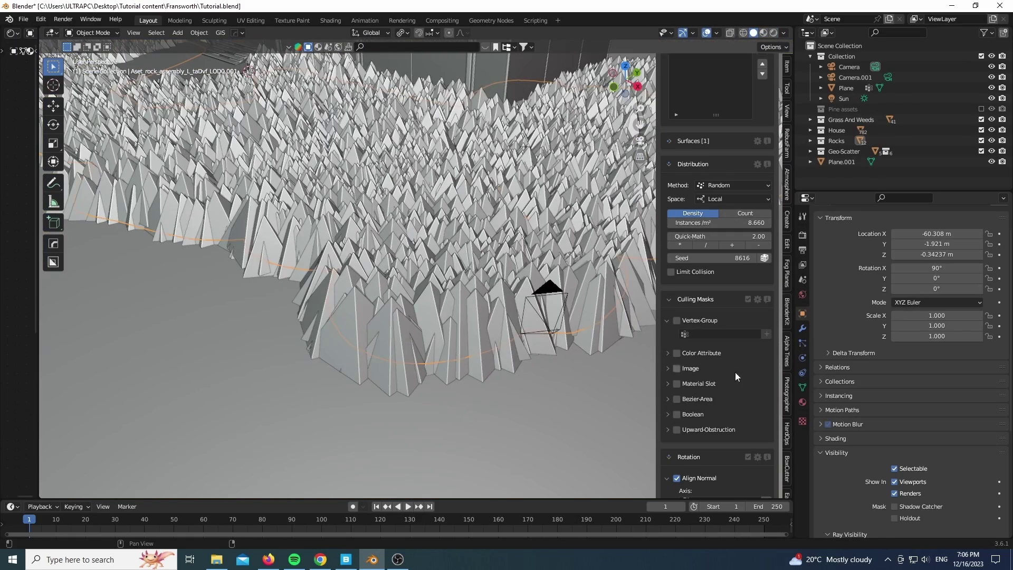
{"action": "scroll", "coordinate": [741, 305], "scroll_direction": "down", "scroll_amount": 10}
{"action": "left_click_drag", "start_coordinate": [741, 305], "coordinate": [606, 306]}
Switch to Quixel Bridge and review the downloaded White Everlasting, River Saltbush and Grass Clumps plant assets
{"action": "key", "text": "alt+Tab"}
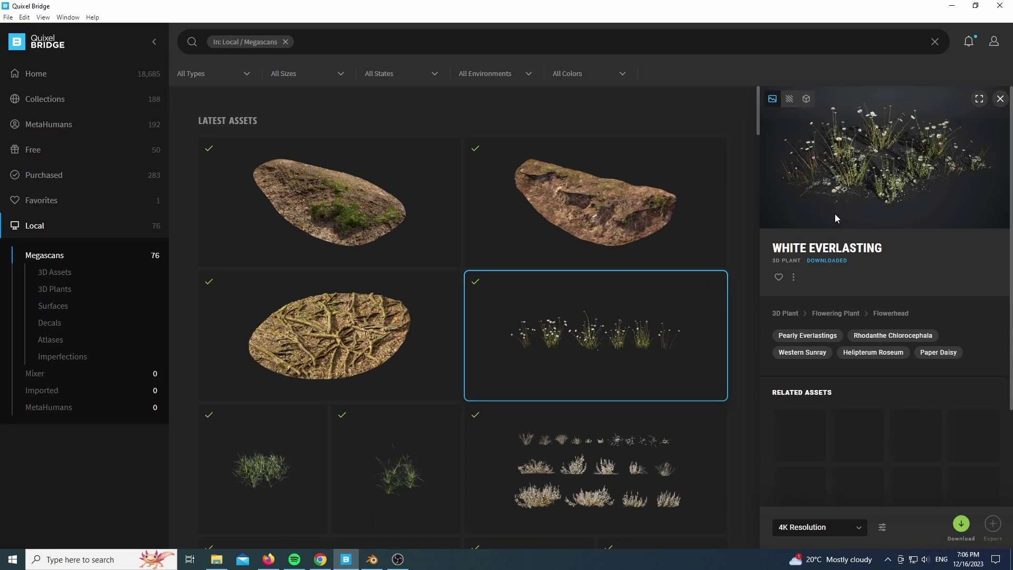
{"action": "left_click", "coordinate": [582, 452]}
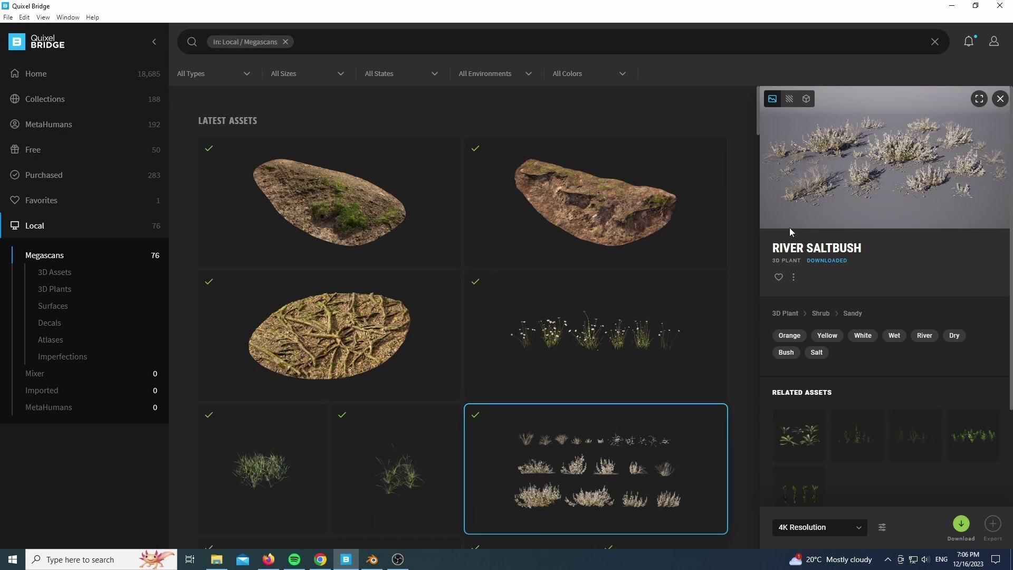
{"action": "left_click", "coordinate": [301, 478]}
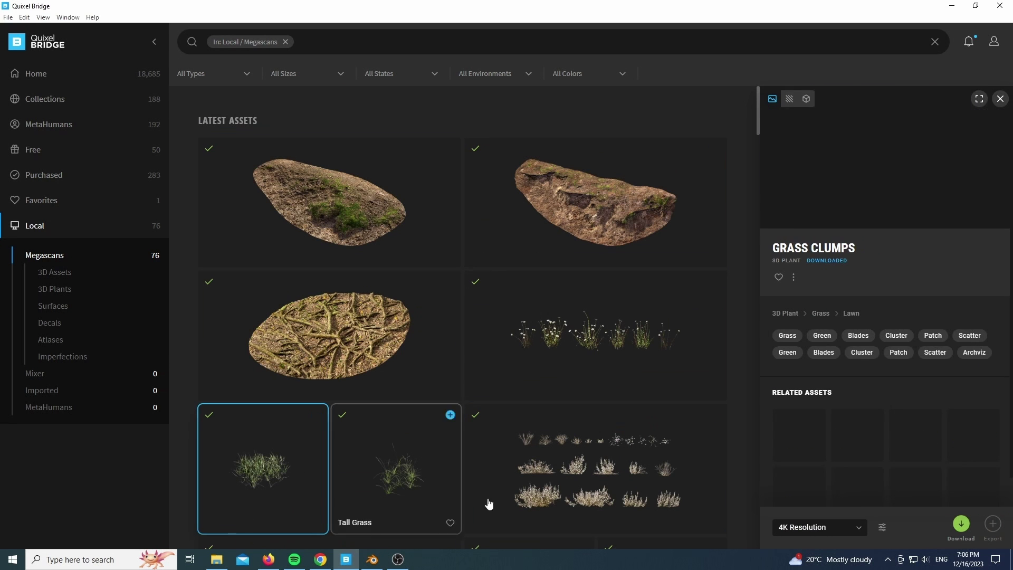
{"action": "left_click", "coordinate": [952, 7]}
Scatter a second set of 20 plant assets over the rocks at 2.770 instances per m², with placeholder display and a rendered camera preview
{"action": "scroll", "coordinate": [686, 295], "scroll_direction": "up", "scroll_amount": 8}
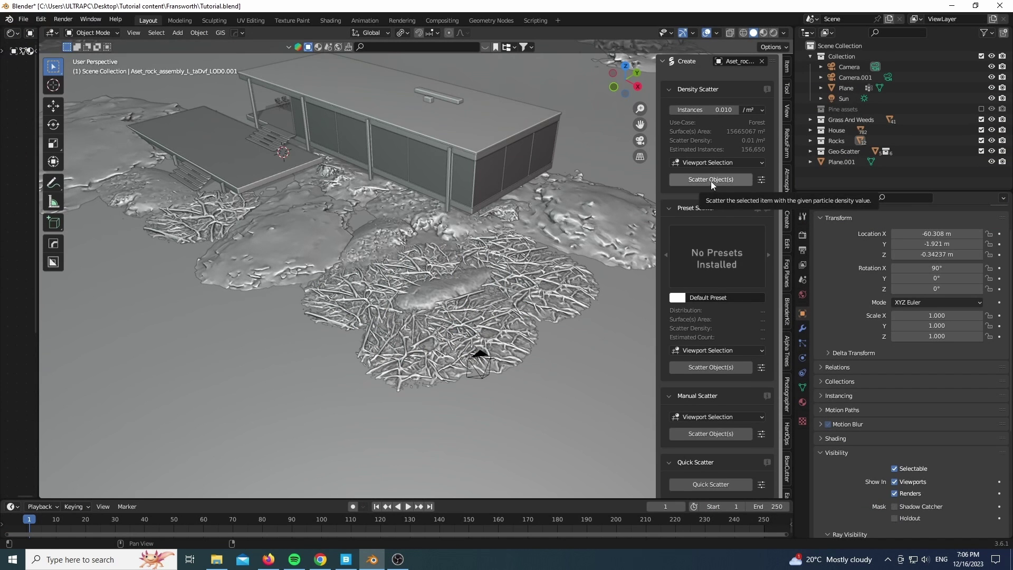
{"action": "key", "text": "KP_0"}
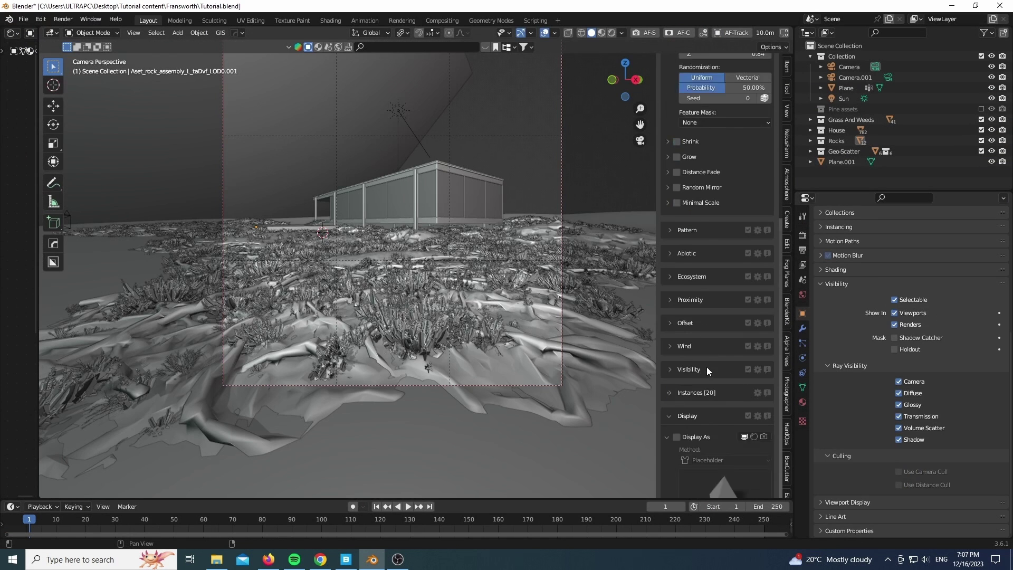
{"action": "scroll", "coordinate": [707, 364], "scroll_direction": "down", "scroll_amount": 10}
{"action": "left_click", "coordinate": [681, 291]}
{"action": "scroll", "coordinate": [716, 316], "scroll_direction": "up", "scroll_amount": 15}
{"action": "scroll", "coordinate": [477, 382], "scroll_direction": "up", "scroll_amount": 3}
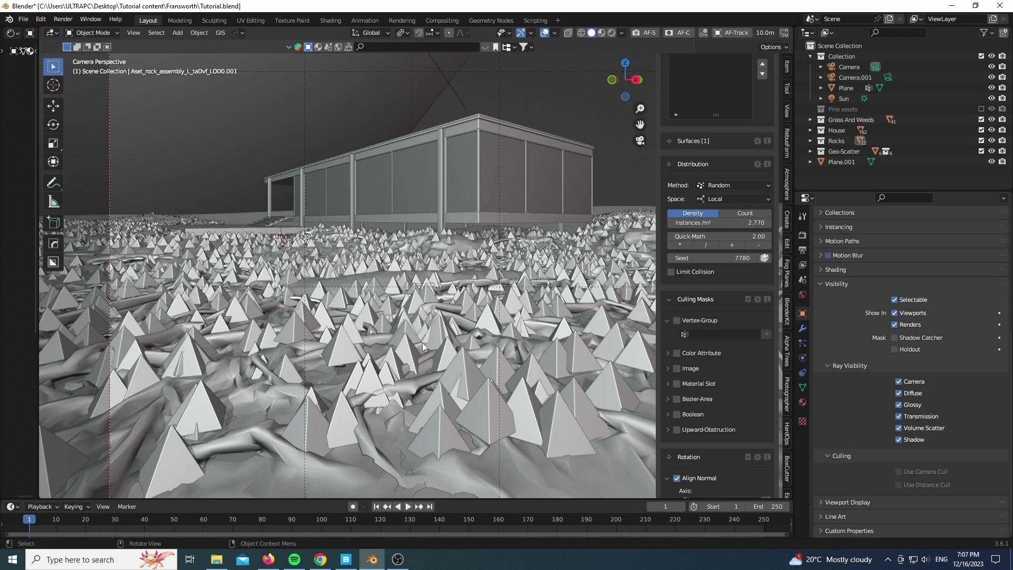
{"action": "key", "text": "z"}
{"action": "left_click", "coordinate": [464, 207]}
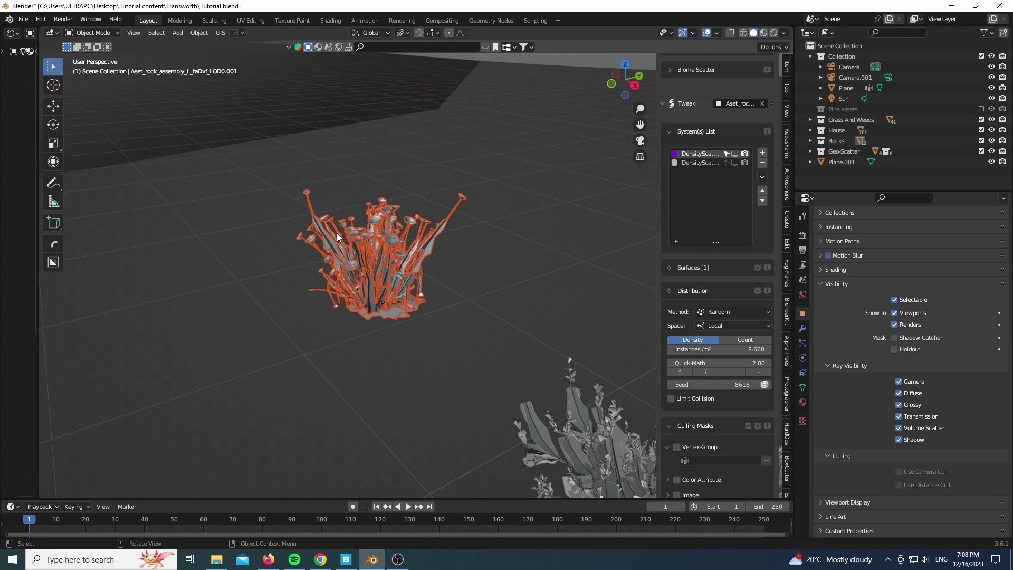
Scatter the white flower clumps over the rocks as a third system at 2.000 instances per m² and check them through the camera
{"action": "left_click", "coordinate": [336, 232]}
{"action": "scroll", "coordinate": [712, 280], "scroll_direction": "down", "scroll_amount": 5}
{"action": "scroll", "coordinate": [714, 316], "scroll_direction": "up", "scroll_amount": 10}
{"action": "scroll", "coordinate": [713, 319], "scroll_direction": "up", "scroll_amount": 5}
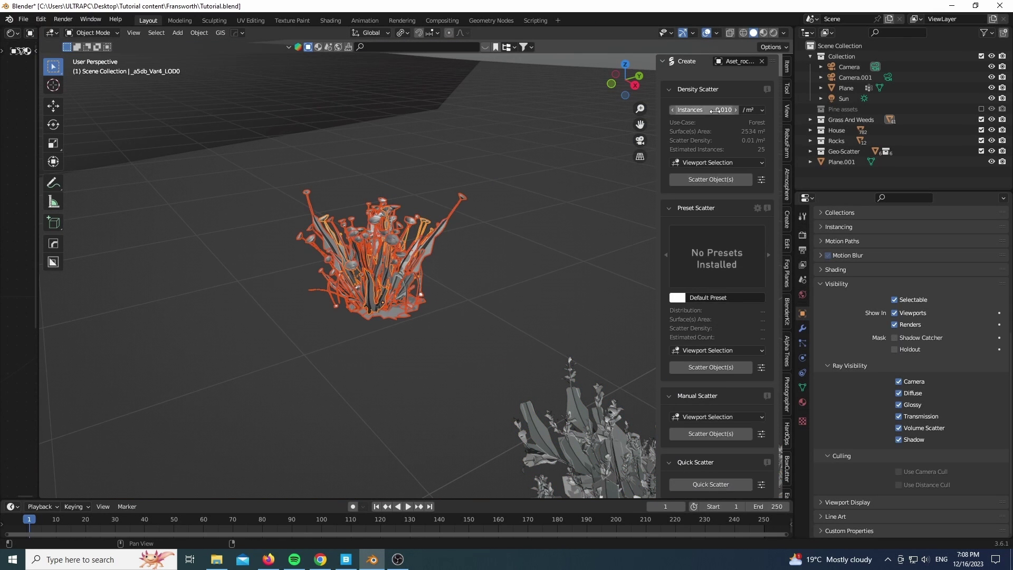
{"action": "scroll", "coordinate": [701, 263], "scroll_direction": "down", "scroll_amount": 20}
{"action": "scroll", "coordinate": [713, 317], "scroll_direction": "down", "scroll_amount": 20}
{"action": "key", "text": "KP_0"}
{"action": "scroll", "coordinate": [745, 241], "scroll_direction": "up", "scroll_amount": 8}
{"action": "scroll", "coordinate": [732, 195], "scroll_direction": "up", "scroll_amount": 8}
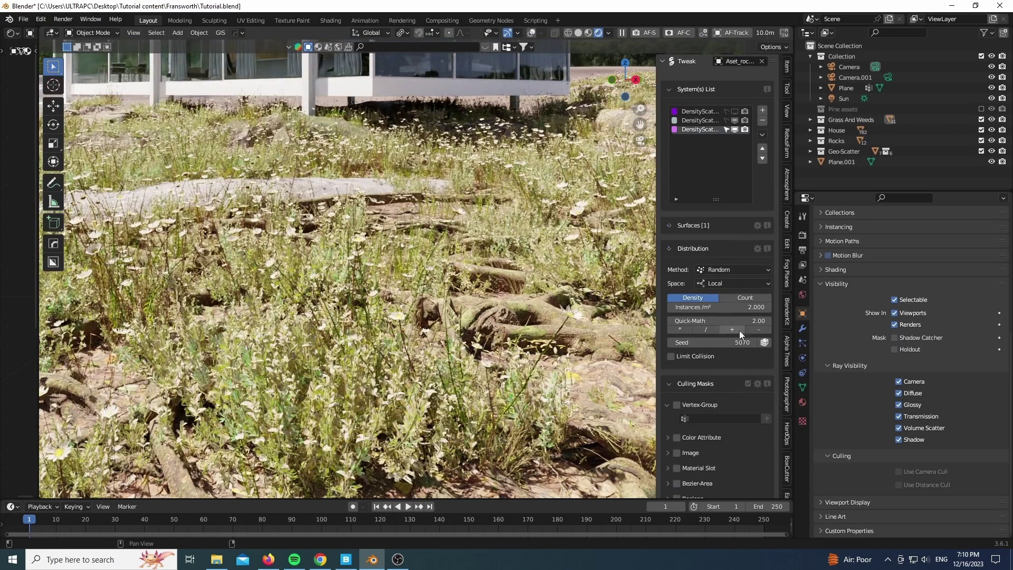
Raise the flower scatter's density and turn on viewport display for the first scatter system on the rocks
{"action": "left_click_drag", "start_coordinate": [716, 307], "coordinate": [745, 307]}
{"action": "left_click", "coordinate": [734, 112]}
{"action": "scroll", "coordinate": [475, 290], "scroll_direction": "down", "scroll_amount": 5}
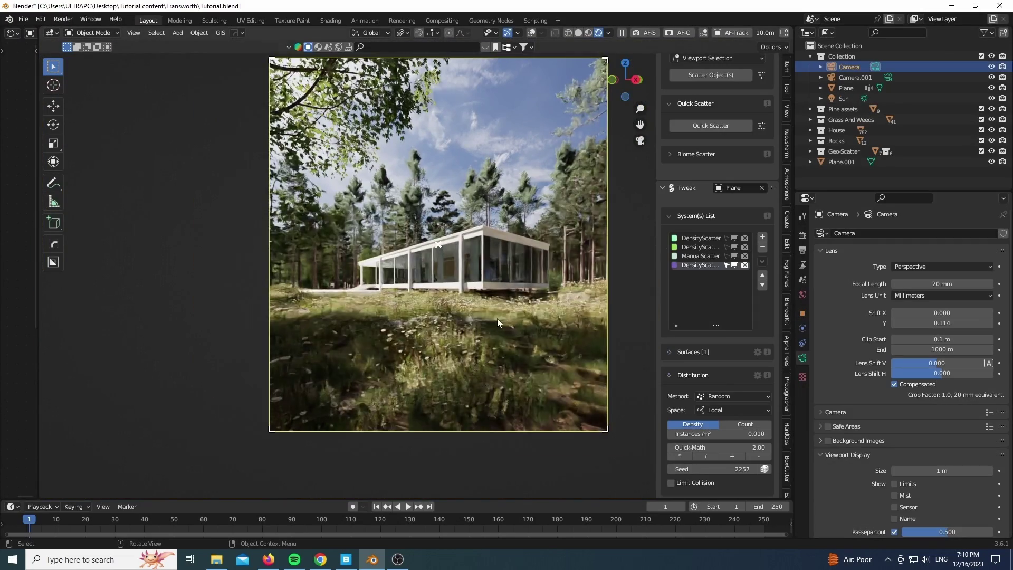
Enable depth of field on the main camera and set its focus distance to about 22.11 m
{"action": "scroll", "coordinate": [497, 318], "scroll_direction": "up", "scroll_amount": 2}
{"action": "key", "text": "n"}
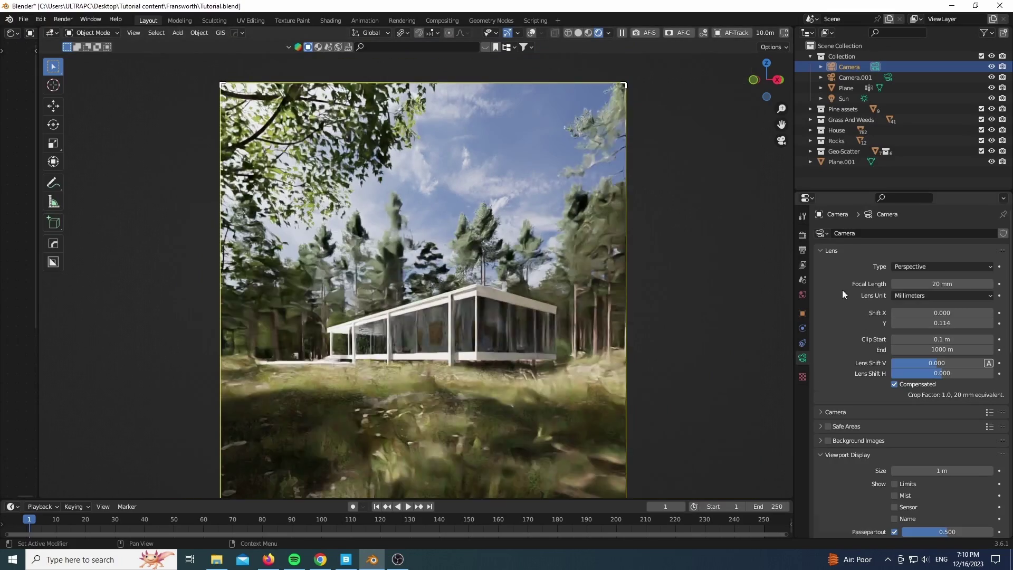
{"action": "scroll", "coordinate": [844, 293], "scroll_direction": "down", "scroll_amount": 10}
{"action": "scroll", "coordinate": [846, 295], "scroll_direction": "down", "scroll_amount": 5}
{"action": "left_click", "coordinate": [827, 262]}
{"action": "left_click", "coordinate": [986, 278]}
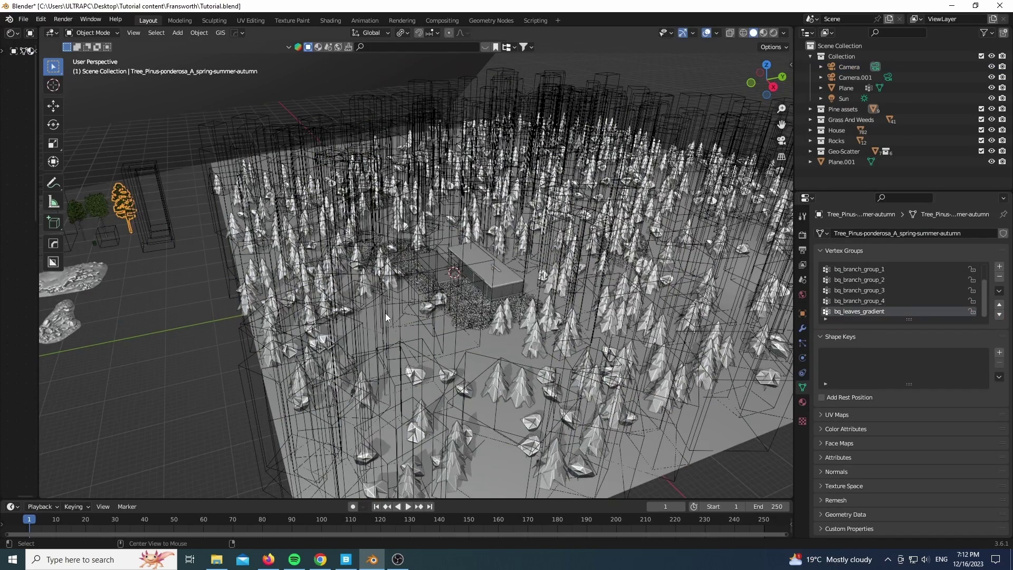
Place a linked duplicate of the ponderosa pine beside the house, moved 76.755 m in X and 69.453 m in Y
{"action": "key", "text": "g"}
{"action": "key", "text": "shift+z"}
{"action": "left_click", "coordinate": [694, 389]}
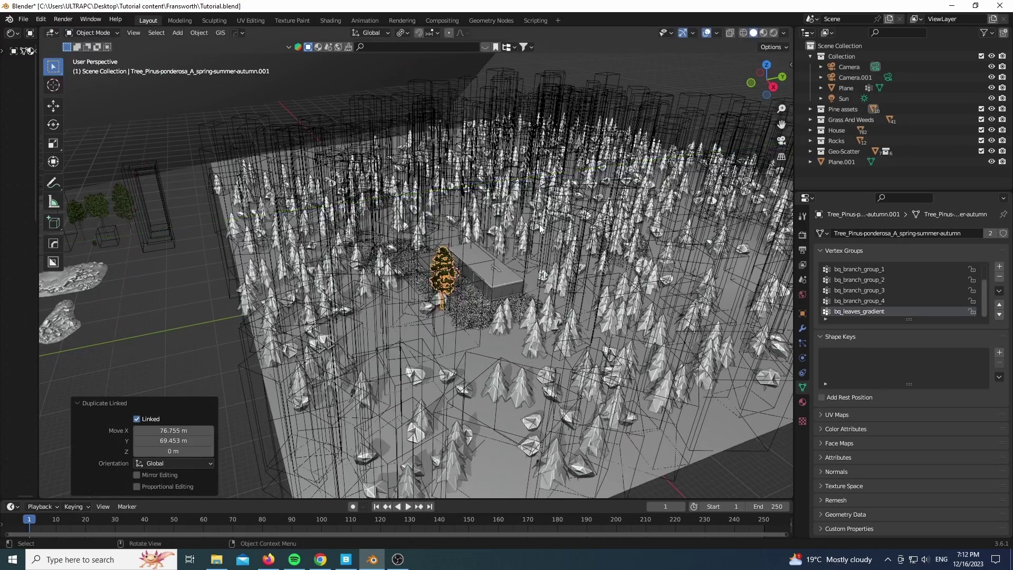
Reposition the duplicated pine horizontally in the camera view by about -1.92 m in X and 3.32 m in Y, and refine its placement in rendered shading
{"action": "key", "text": "KP_0"}
{"action": "key", "text": "g"}
{"action": "key", "text": "shift+z"}
{"action": "left_click", "coordinate": [571, 240]}
{"action": "key", "text": "z"}
{"action": "left_click", "coordinate": [482, 247]}
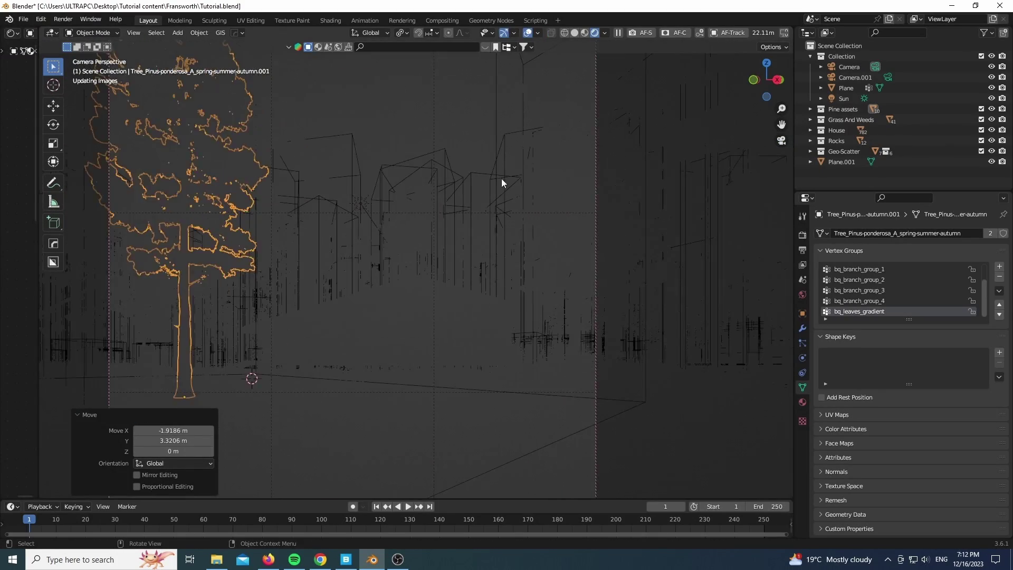
{"action": "key", "text": "g"}
{"action": "key", "text": "shift+z"}
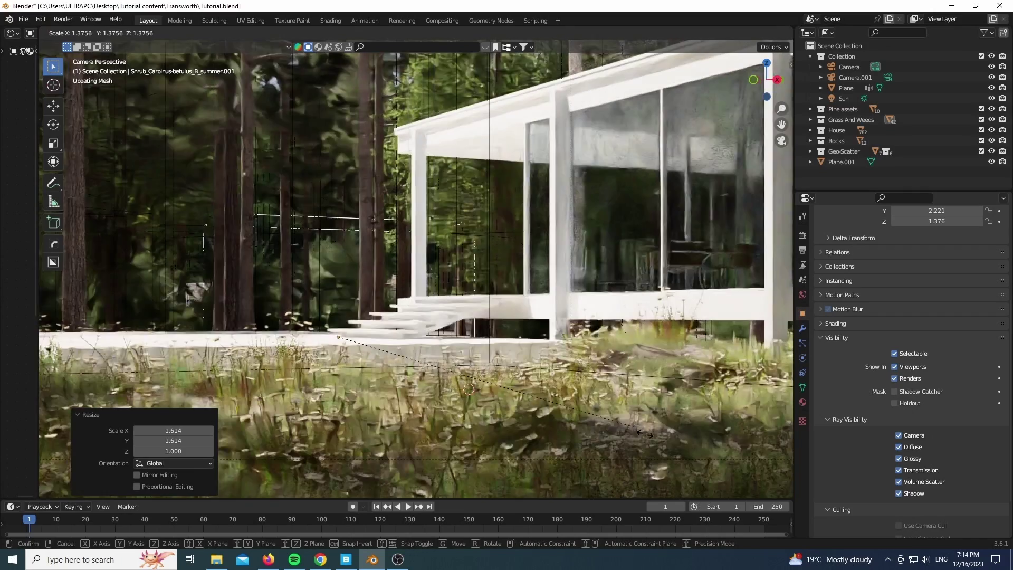
Scale the Carpinus betulus shrub behind the terrace by about 1.51 and move it -2.0919 m in X and 1.509 m in Y
{"action": "left_click", "coordinate": [662, 444]}
{"action": "key", "text": "g"}
{"action": "key", "text": "shift+z"}
{"action": "left_click", "coordinate": [561, 339]}
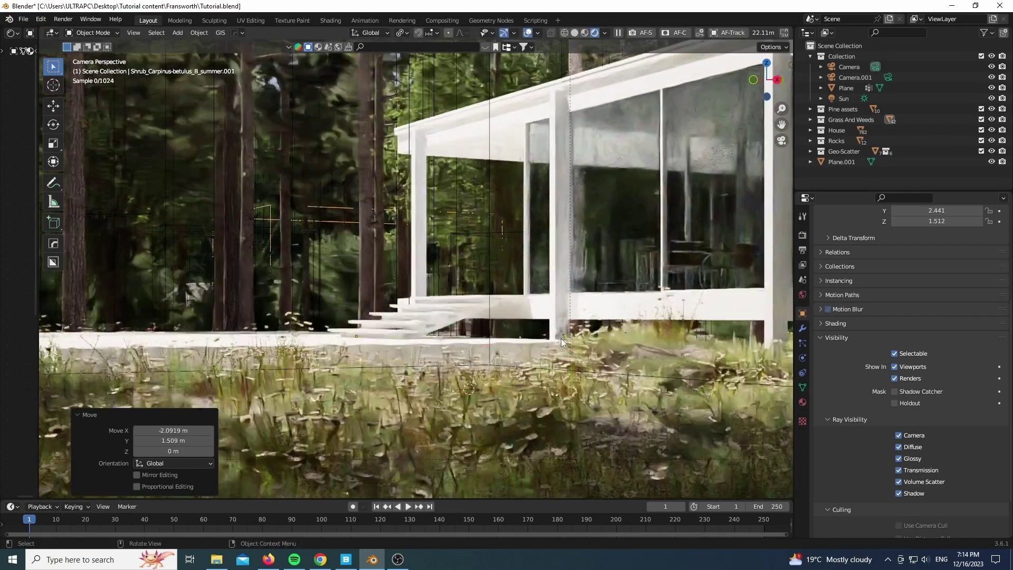
Place a linked duplicate of the Carpinus betulus shrub, moved -14.807 m in X and -5.2774 m in Y, and hide the overlays to check it
{"action": "key", "text": "shift+d"}
{"action": "key", "text": "shift+z"}
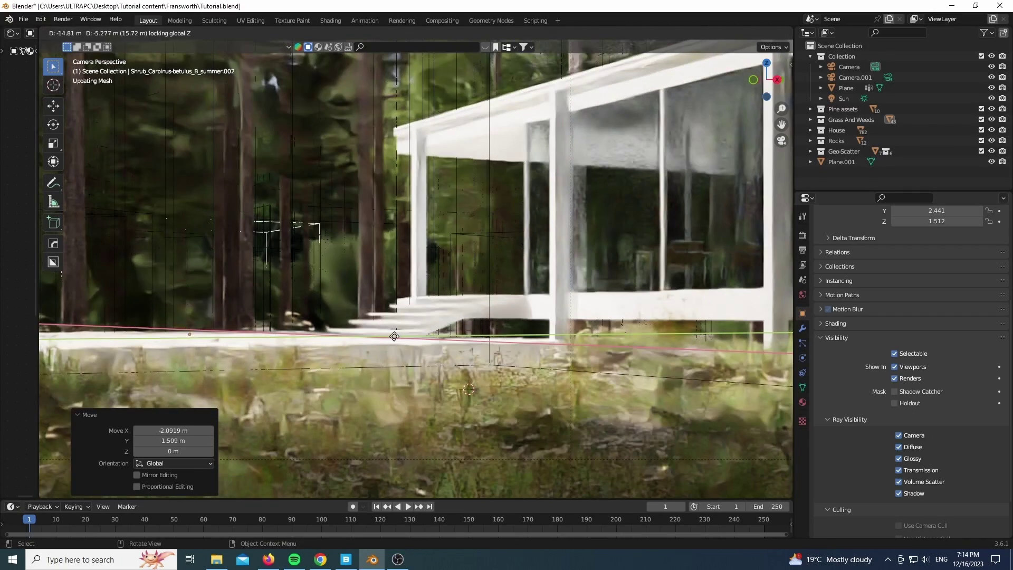
{"action": "left_click", "coordinate": [394, 336]}
{"action": "left_click", "coordinate": [528, 33]}
{"action": "scroll", "coordinate": [559, 200], "scroll_direction": "down", "scroll_amount": 9}
{"action": "left_click_drag", "start_coordinate": [766, 84], "coordinate": [766, 109]}
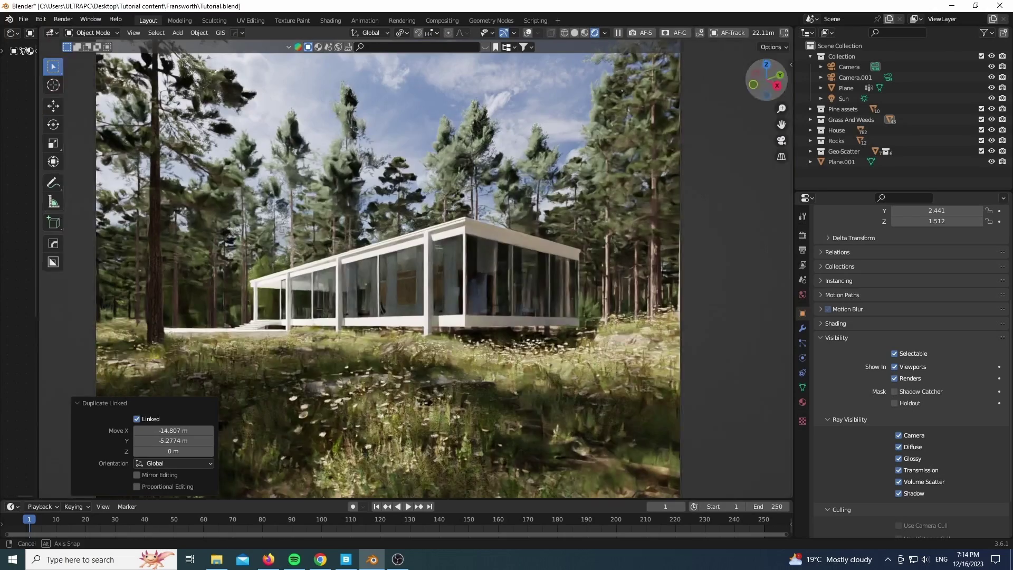
{"action": "scroll", "coordinate": [496, 137], "scroll_direction": "down", "scroll_amount": 5}
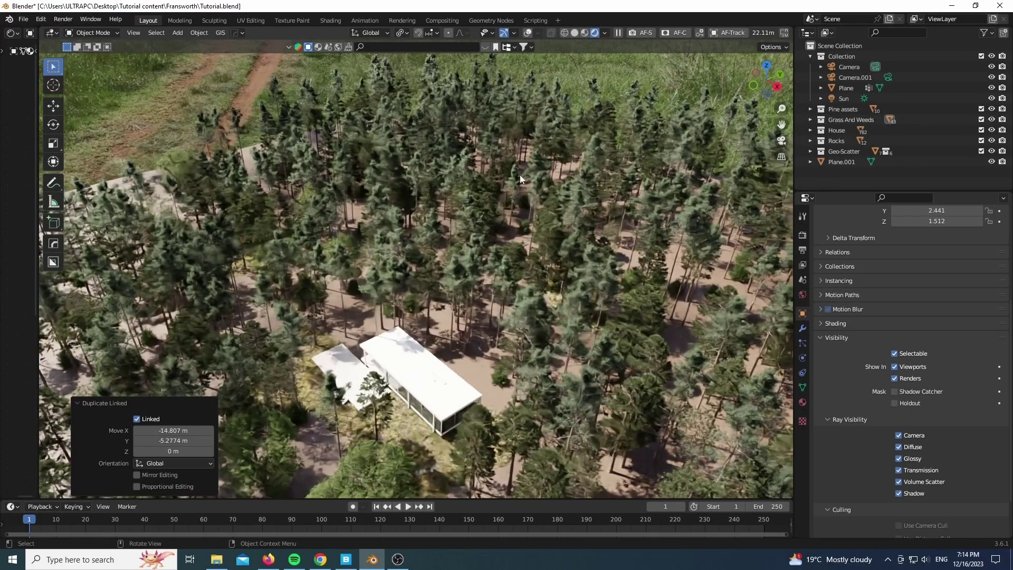
{"action": "key", "text": "KP_0"}
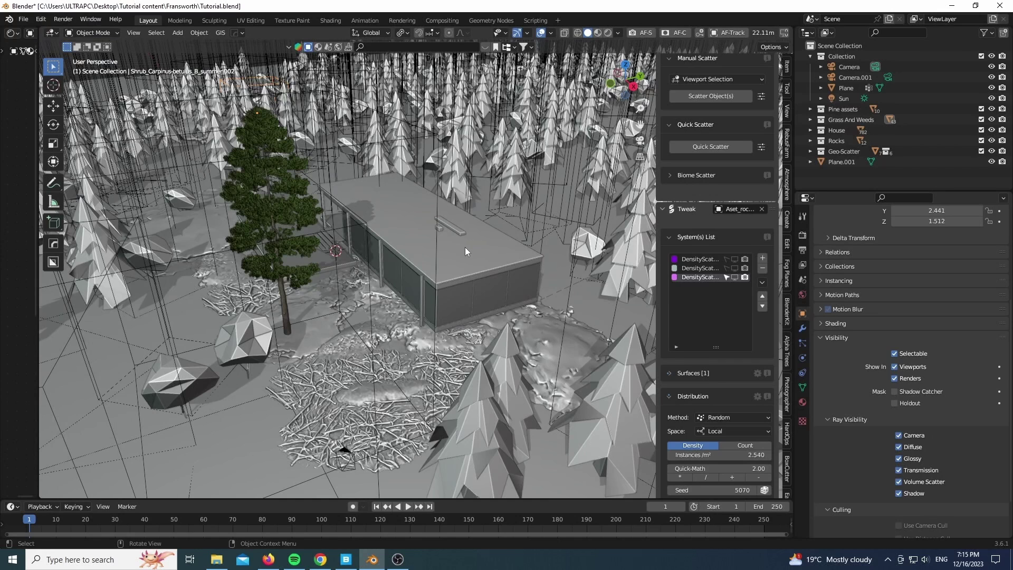
Add a cube at the house, scale it by 100, and flatten it along Z by about 0.196
{"action": "key", "text": "shift+a"}
{"action": "mouse_move", "coordinate": [464, 247]}
{"action": "left_click", "coordinate": [506, 255]}
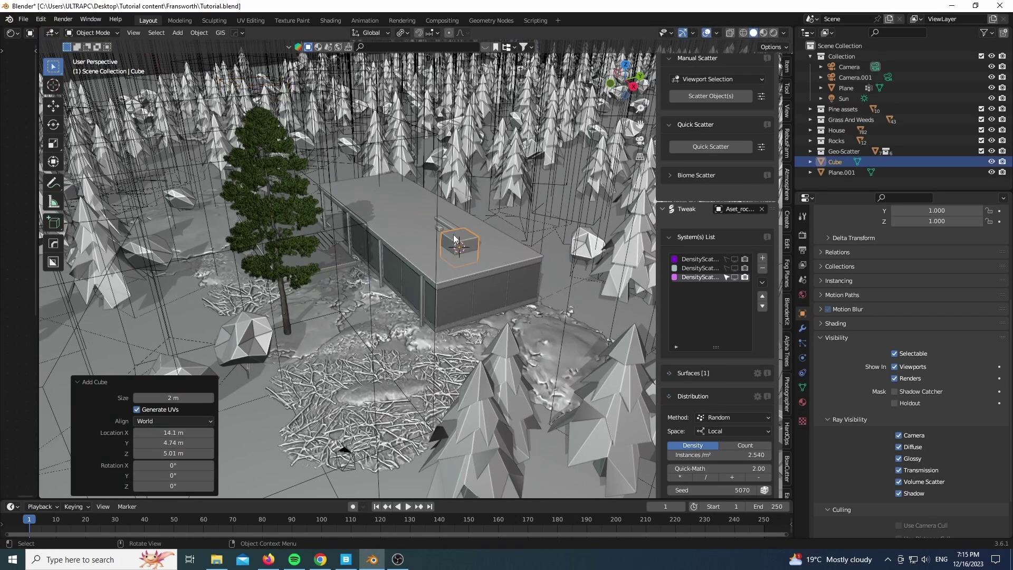
{"action": "type", "text": "s100"}
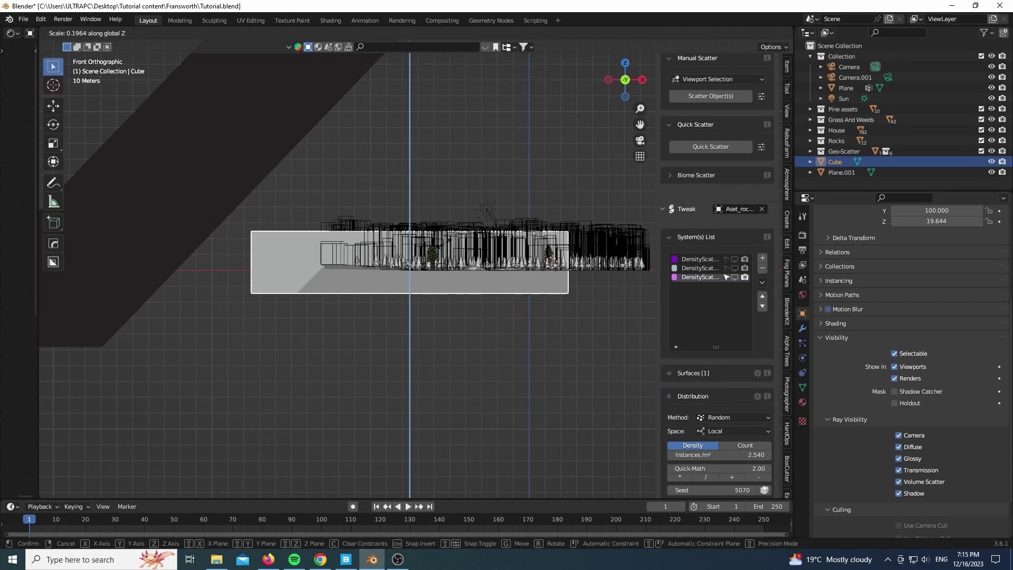
{"action": "left_click", "coordinate": [457, 228]}
Raise the flattened cube along Z so it encloses the forest, and return to the camera view
{"action": "key", "text": "g"}
{"action": "key", "text": "z"}
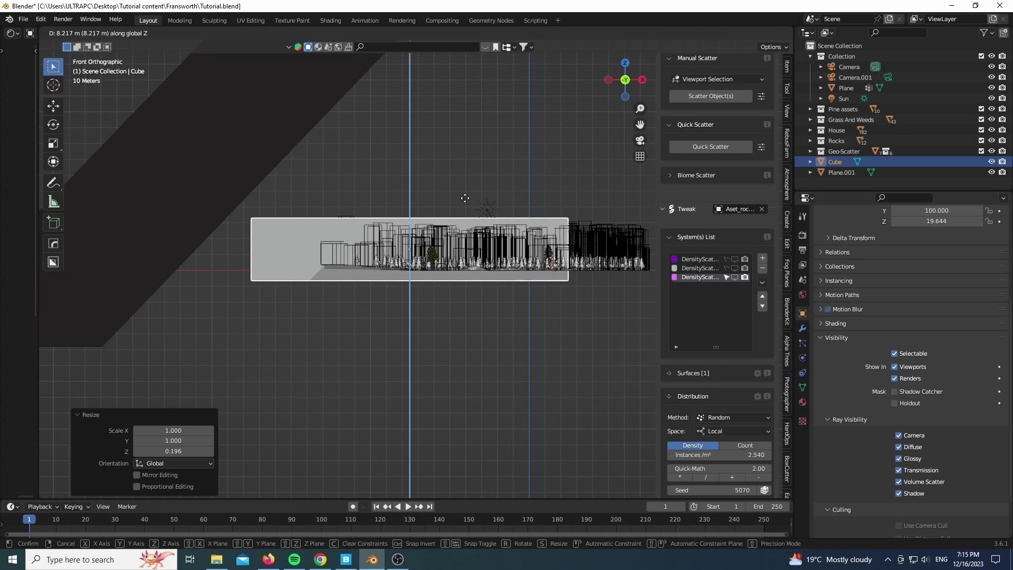
{"action": "left_click", "coordinate": [475, 184]}
{"action": "key", "text": "KP_0"}
Add a Principled Volume shader to the cube's material and connect it to the material output
{"action": "key", "text": "shift+a"}
{"action": "left_click", "coordinate": [122, 158]}
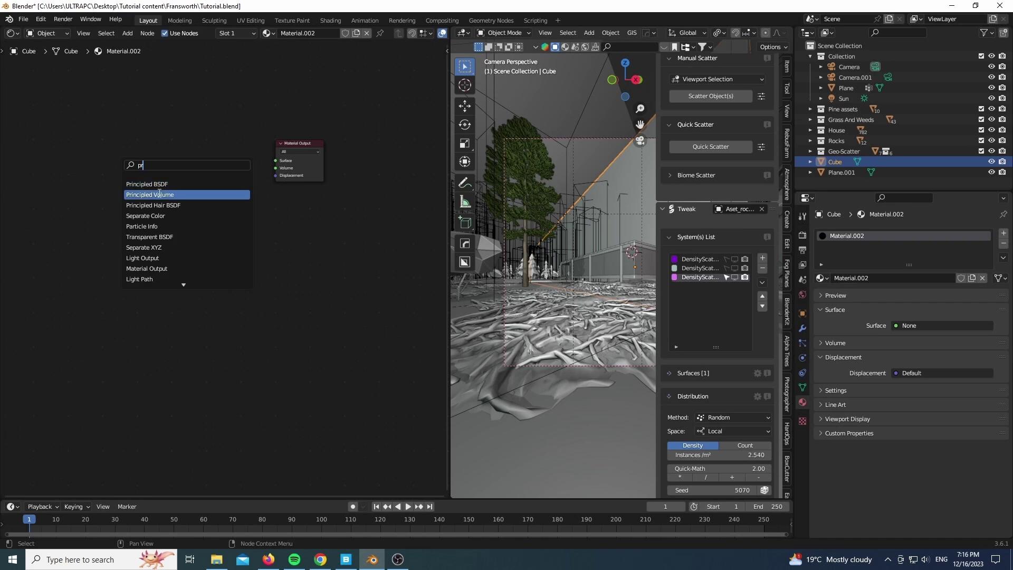
{"action": "left_click", "coordinate": [160, 194]}
{"action": "left_click", "coordinate": [164, 149]}
{"action": "left_click", "coordinate": [166, 148], "text": "ctrl+shift"}
{"action": "scroll", "coordinate": [85, 132], "scroll_direction": "up", "scroll_amount": 6}
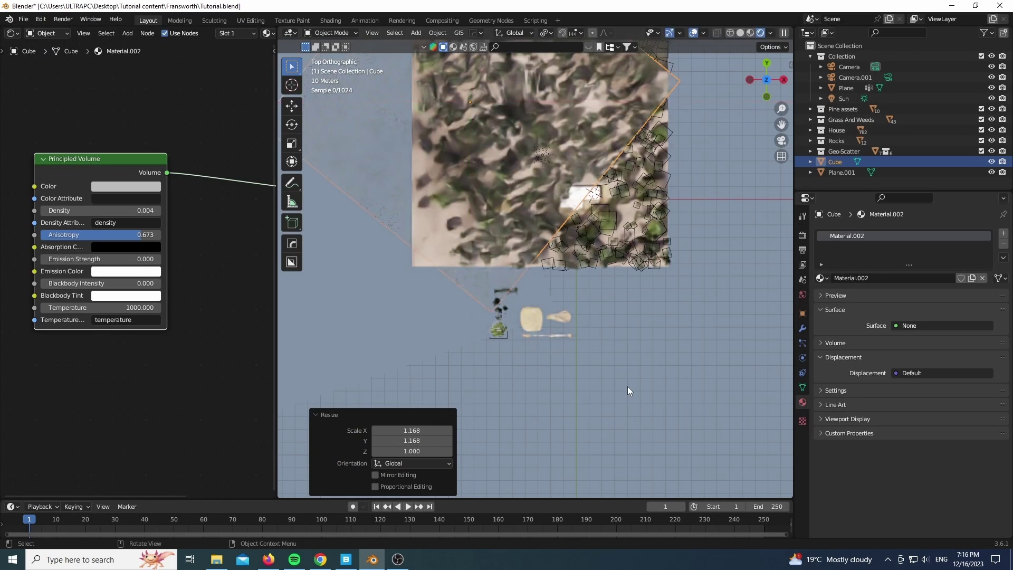
Reposition the volume cube over the forest, and enlarge the 3D viewport to fit the whole camera frame
{"action": "key", "text": "g"}
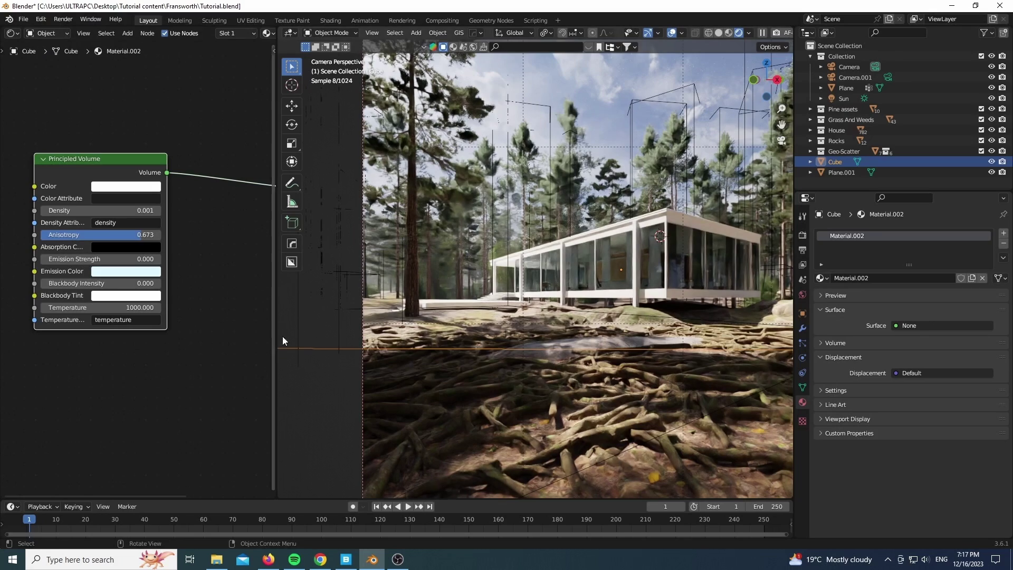
{"action": "left_click_drag", "start_coordinate": [278, 338], "coordinate": [16, 338]}
{"action": "key", "text": "Home"}
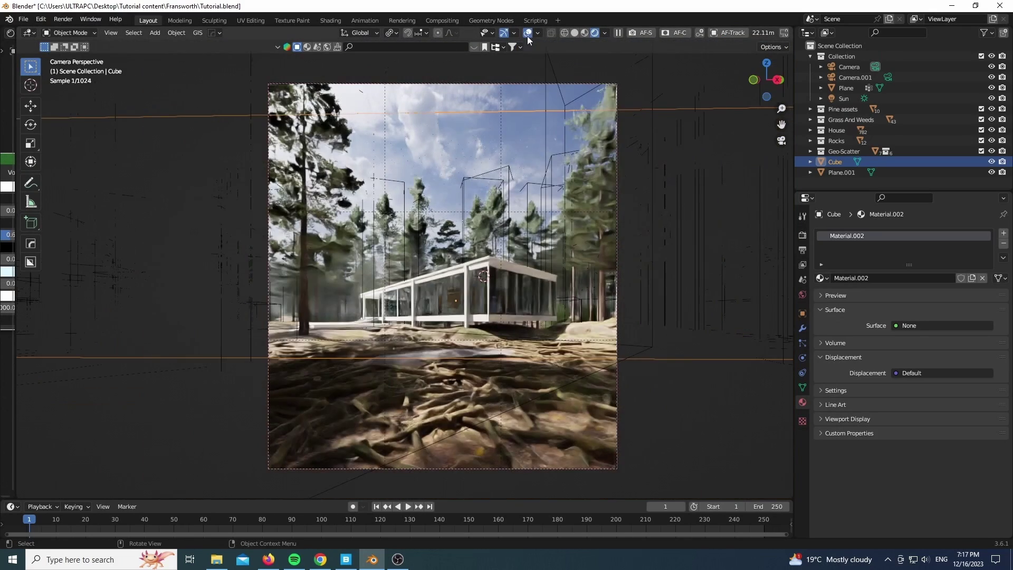
Switch the color management view transform to False Color and set the exposure to 0.385
{"action": "left_click", "coordinate": [916, 463]}
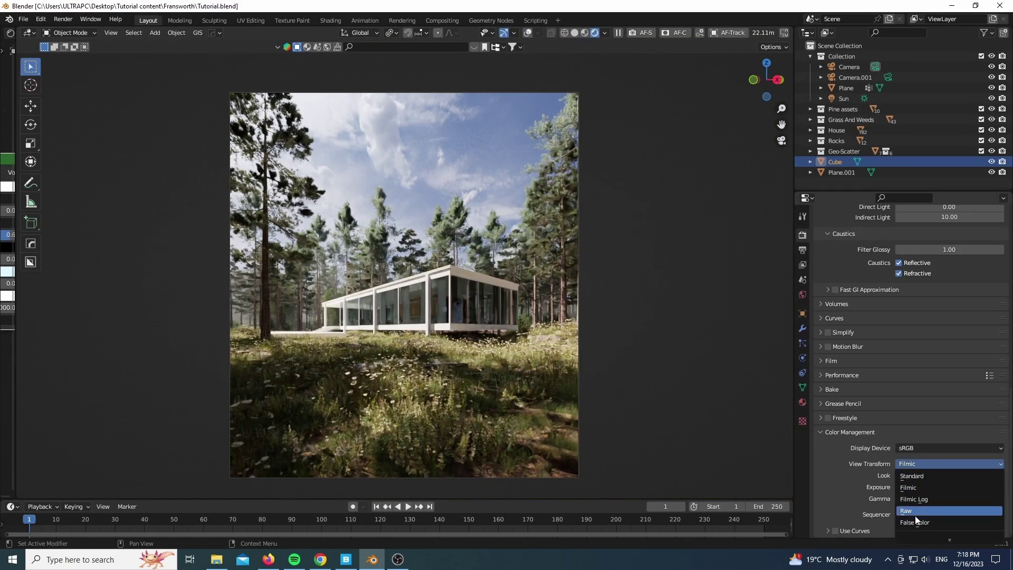
{"action": "left_click", "coordinate": [914, 521]}
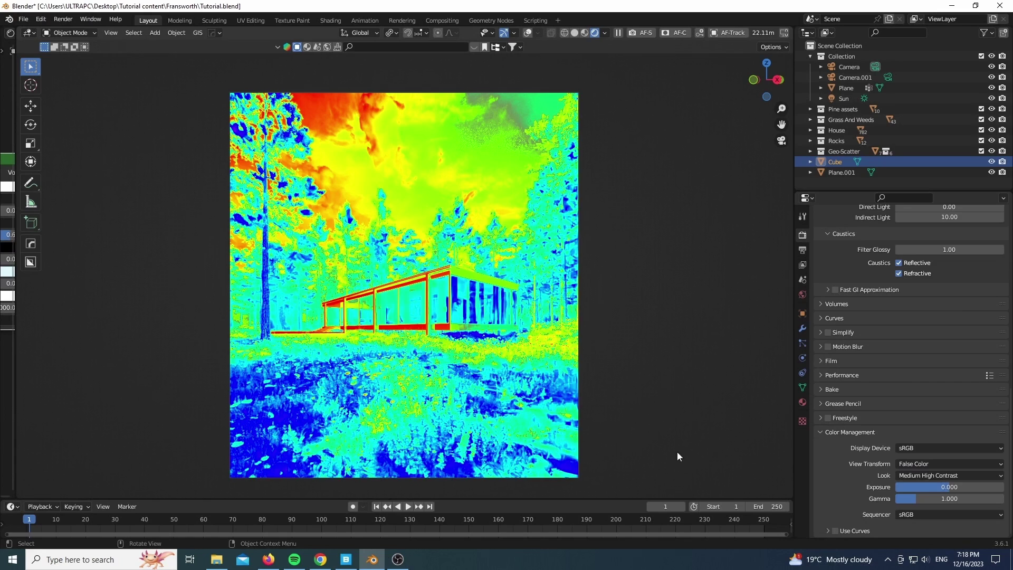
{"action": "scroll", "coordinate": [434, 428], "scroll_direction": "up", "scroll_amount": 1}
{"action": "left_click_drag", "start_coordinate": [942, 487], "coordinate": [949, 487]}
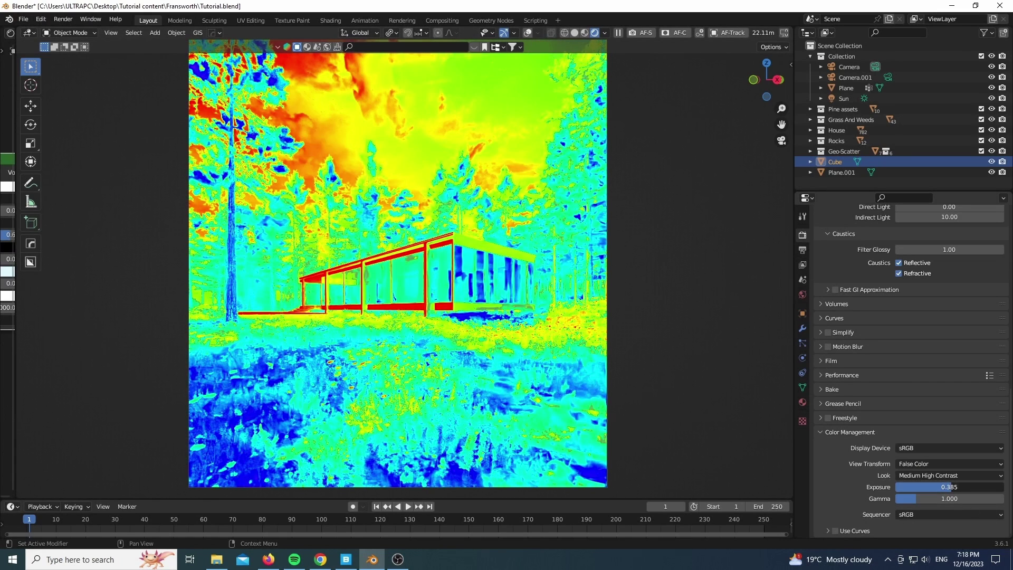
Keep the look at Medium High Contrast and set the view transform back to Filmic
{"action": "left_click", "coordinate": [949, 473]}
{"action": "left_click", "coordinate": [938, 477]}
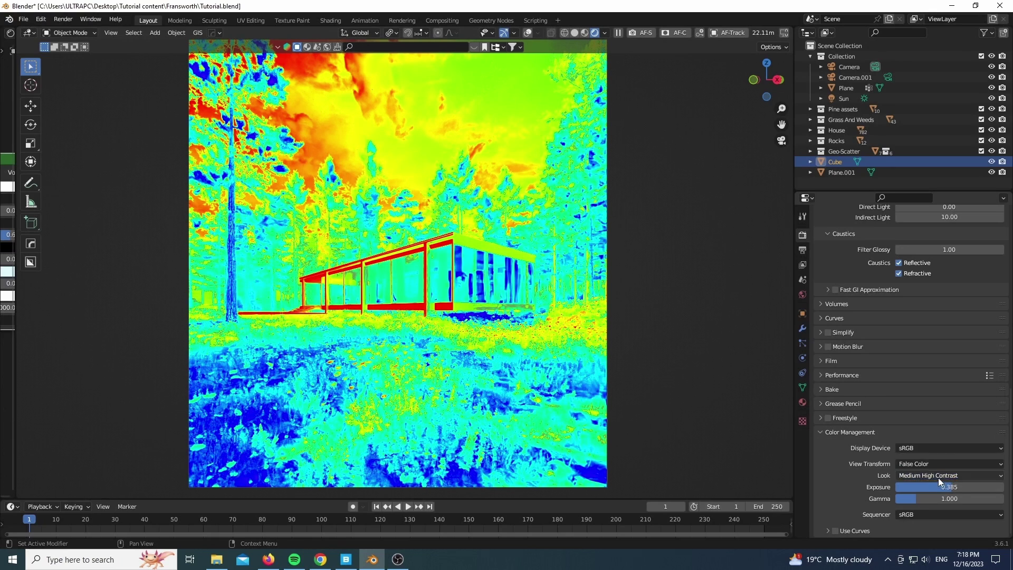
{"action": "left_click", "coordinate": [932, 464]}
{"action": "left_click", "coordinate": [919, 487]}
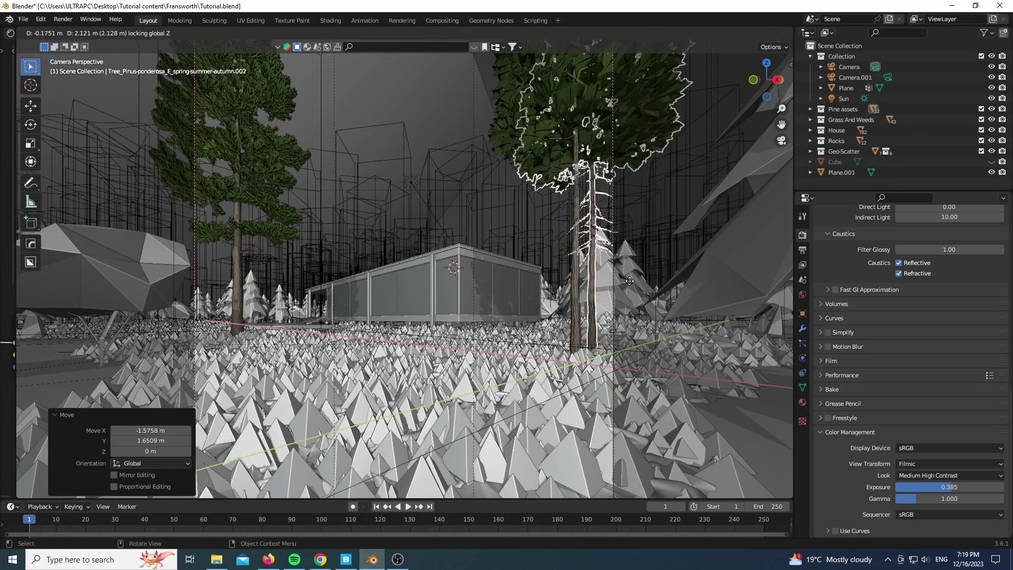
Place a linked pine duplicate moved -0.87591 m in X and 9.1202 m in Y, and another one horizontally near the terrace side of the house
{"action": "left_click", "coordinate": [628, 274]}
{"action": "key", "text": "alt+d"}
{"action": "key", "text": "shift+z"}
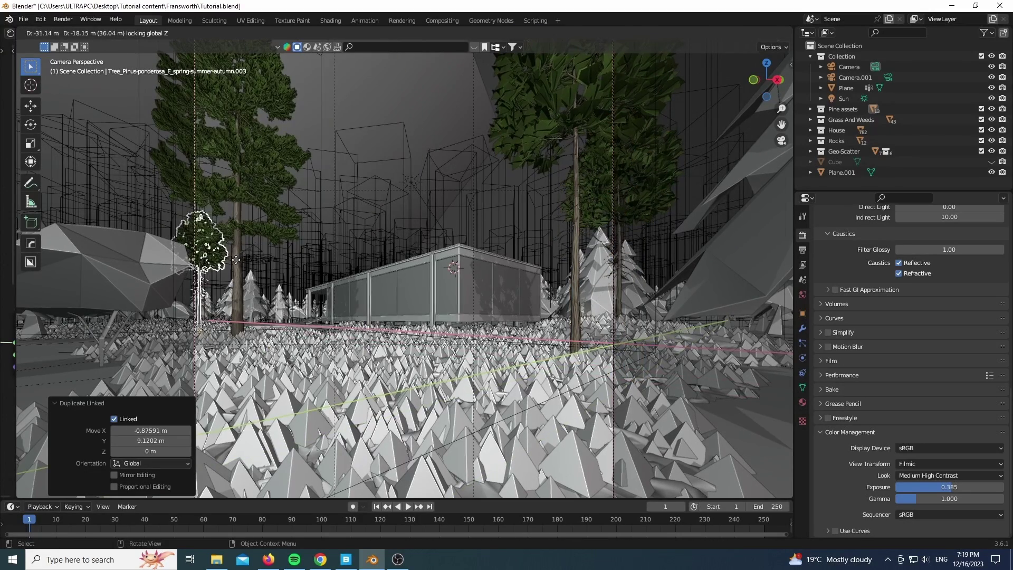
{"action": "left_click", "coordinate": [308, 259]}
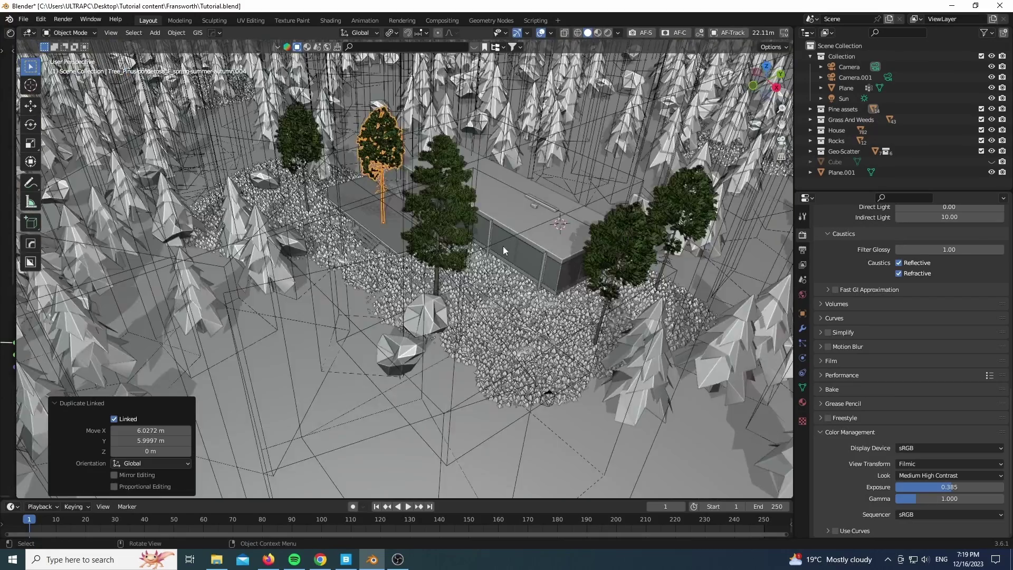
Delete the selected duplicate pine standing over the terrace and preview the result through the camera
{"action": "scroll", "coordinate": [502, 246], "scroll_direction": "down", "scroll_amount": 2}
{"action": "key", "text": "x"}
{"action": "left_click", "coordinate": [505, 204]}
{"action": "key", "text": "KP_0"}
{"action": "key", "text": "z"}
{"action": "left_click", "coordinate": [504, 179]}
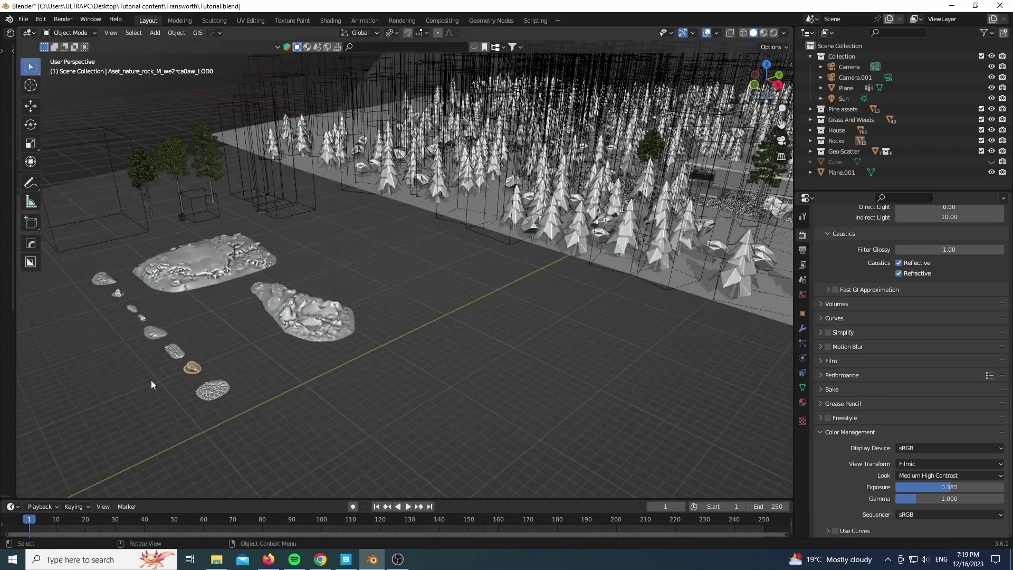
Place a linked duplicate of the medium nature rock in front of the house, moved 32.318 m in X and 102.51 m in Y
{"action": "key", "text": "shift+d"}
{"action": "key", "text": "shift+z"}
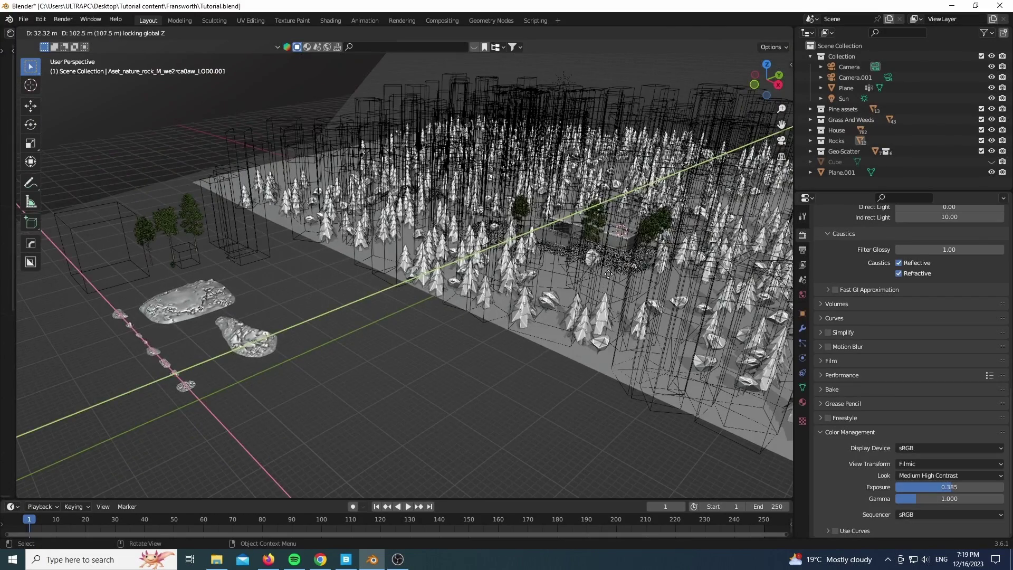
{"action": "left_click", "coordinate": [608, 274]}
{"action": "key", "text": "KP_0"}
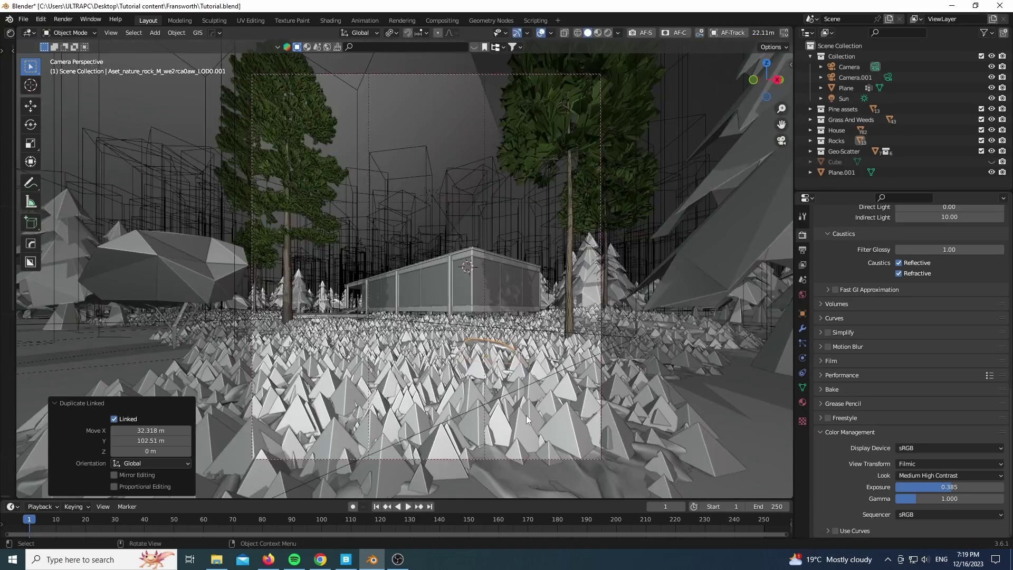
Scale the duplicated rock in the camera view and adjust its height along Z
{"action": "key", "text": "s"}
{"action": "left_click", "coordinate": [489, 357]}
{"action": "key", "text": "g"}
{"action": "key", "text": "z"}
{"action": "left_click", "coordinate": [527, 325]}
Rotate the foreground rock -74.5° about Z and display the scene in rendered shading without overlays
{"action": "key", "text": "r"}
{"action": "key", "text": "z"}
{"action": "left_click", "coordinate": [499, 391]}
{"action": "key", "text": "z"}
{"action": "left_click", "coordinate": [583, 296]}
{"action": "key", "text": "alt+shift+z"}
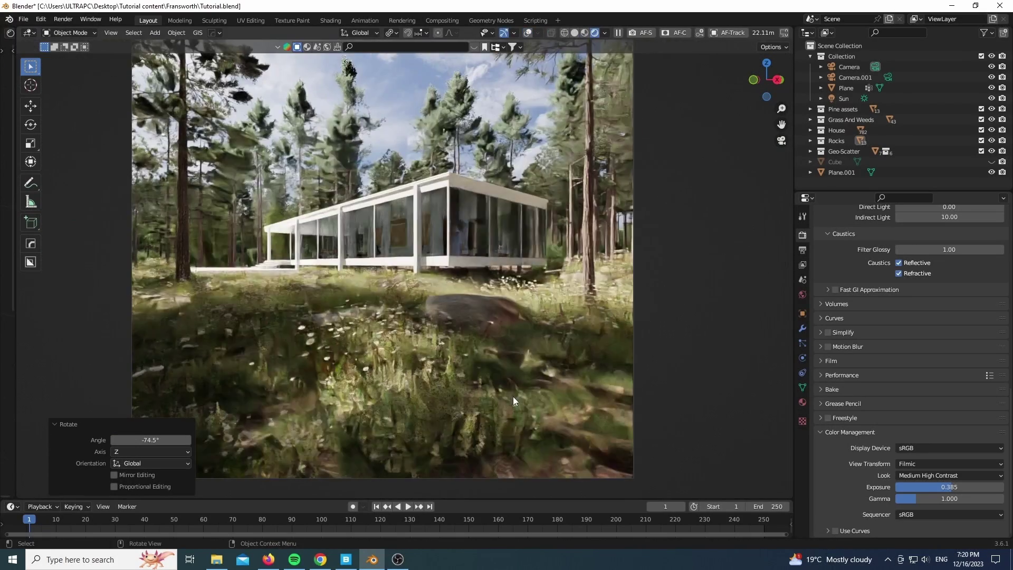
Duplicate the foreground rock and move the copy horizontally to the opposite side of the foreground
{"action": "key", "text": "shift+d"}
{"action": "key", "text": "shift+z"}
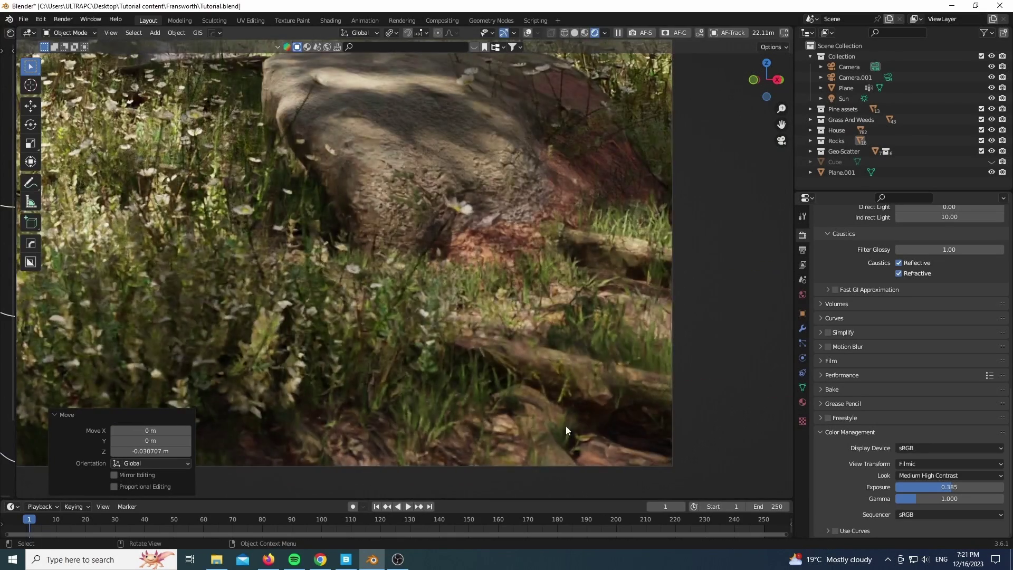
Examine the foreground rocks, flowers, house and pine trunks up close in the rendered camera view
{"action": "scroll", "coordinate": [565, 426], "scroll_direction": "down", "scroll_amount": 5}
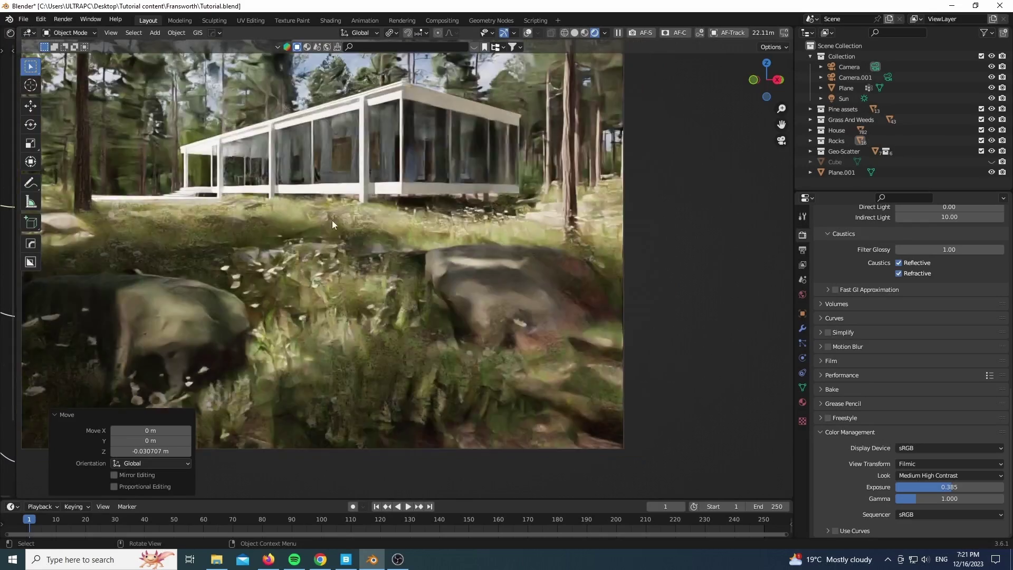
{"action": "scroll", "coordinate": [258, 230], "scroll_direction": "up", "scroll_amount": 5}
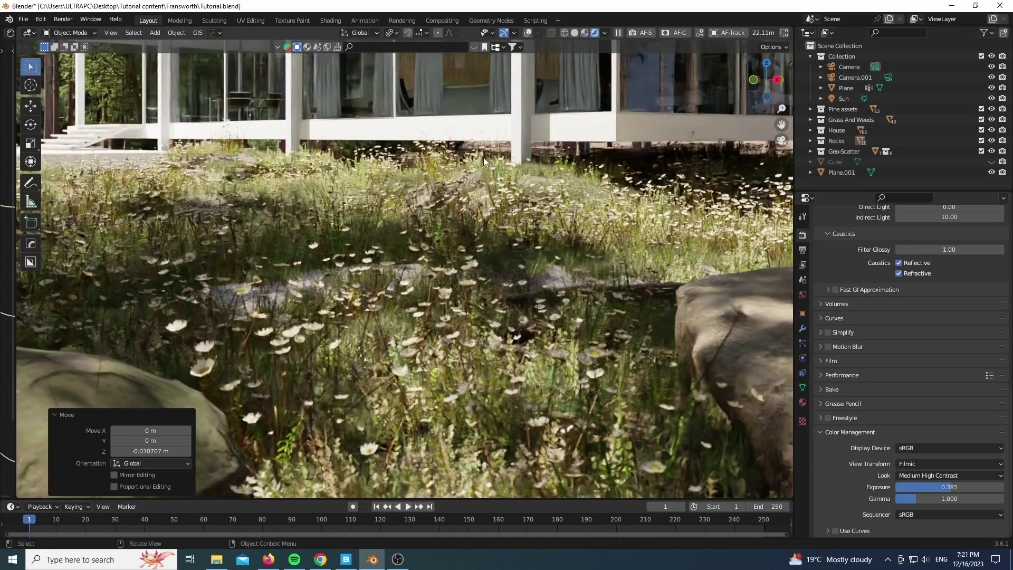
{"action": "scroll", "coordinate": [483, 157], "scroll_direction": "down", "scroll_amount": 3}
{"action": "scroll", "coordinate": [633, 184], "scroll_direction": "up", "scroll_amount": 2}
{"action": "scroll", "coordinate": [550, 267], "scroll_direction": "down", "scroll_amount": 7}
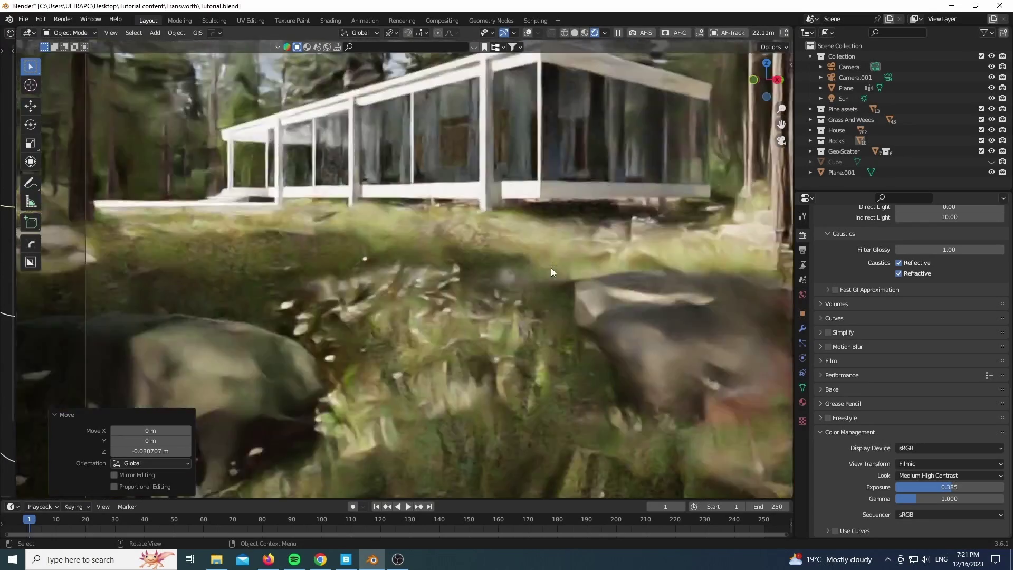
{"action": "scroll", "coordinate": [570, 216], "scroll_direction": "up", "scroll_amount": 6}
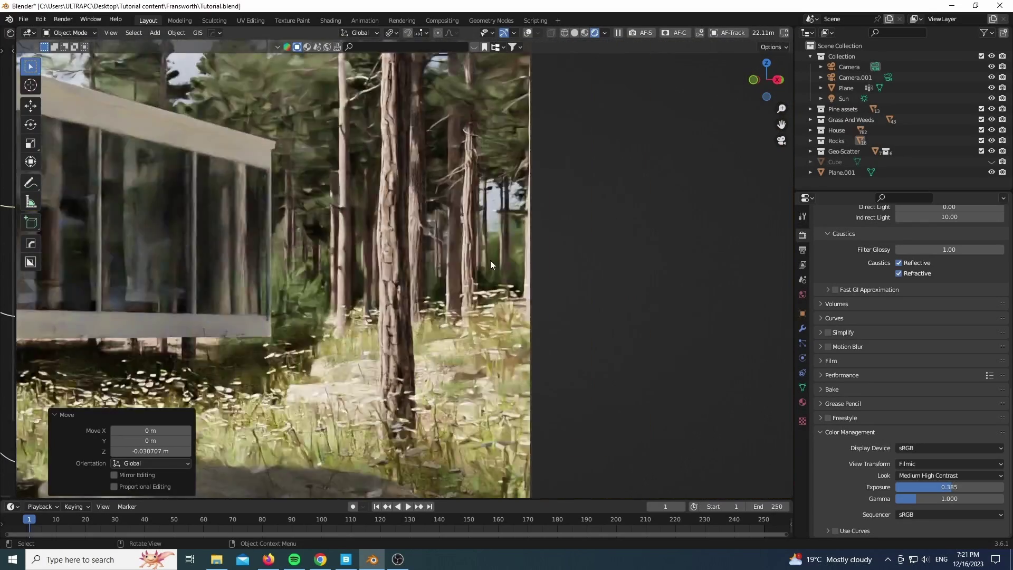
{"action": "scroll", "coordinate": [489, 260], "scroll_direction": "down", "scroll_amount": 5}
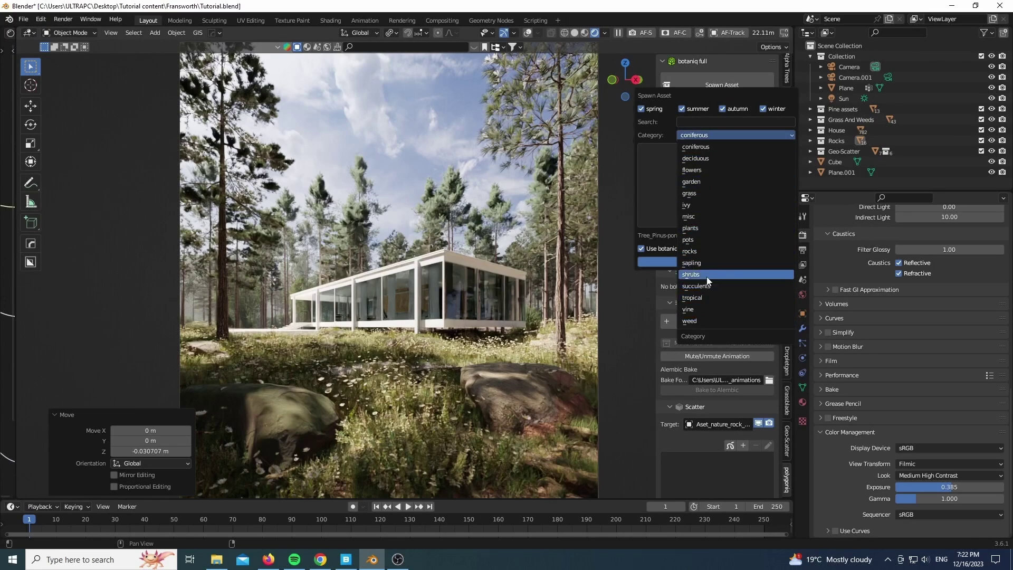
Spawn the Rose (D) shrub from the botaniq shrubs category and move it horizontally into the foreground
{"action": "left_click", "coordinate": [691, 275]}
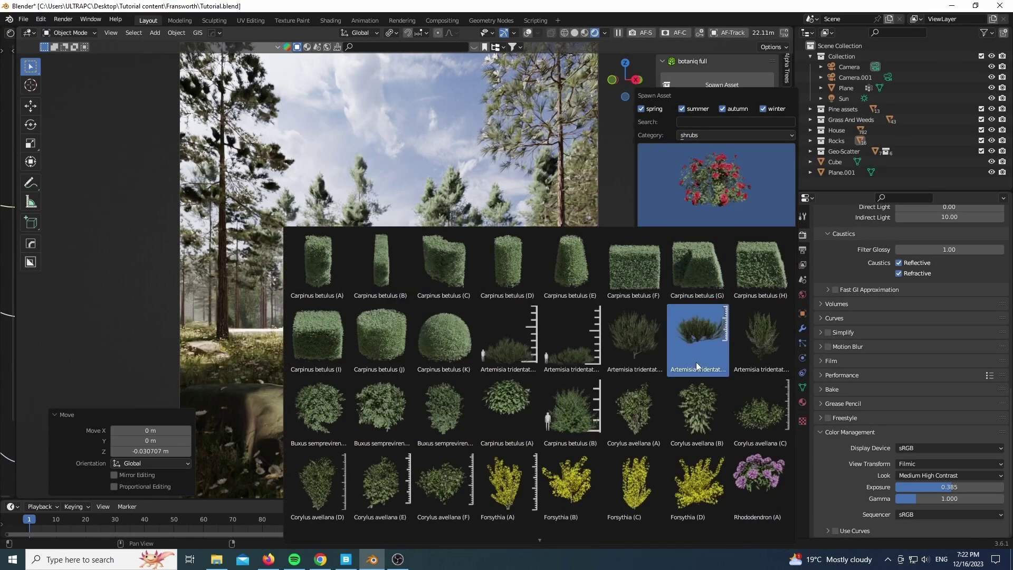
{"action": "left_click", "coordinate": [695, 359]}
{"action": "left_click", "coordinate": [717, 262]}
{"action": "key", "text": "shift+z"}
{"action": "left_click", "coordinate": [328, 194]}
{"action": "key", "text": "g"}
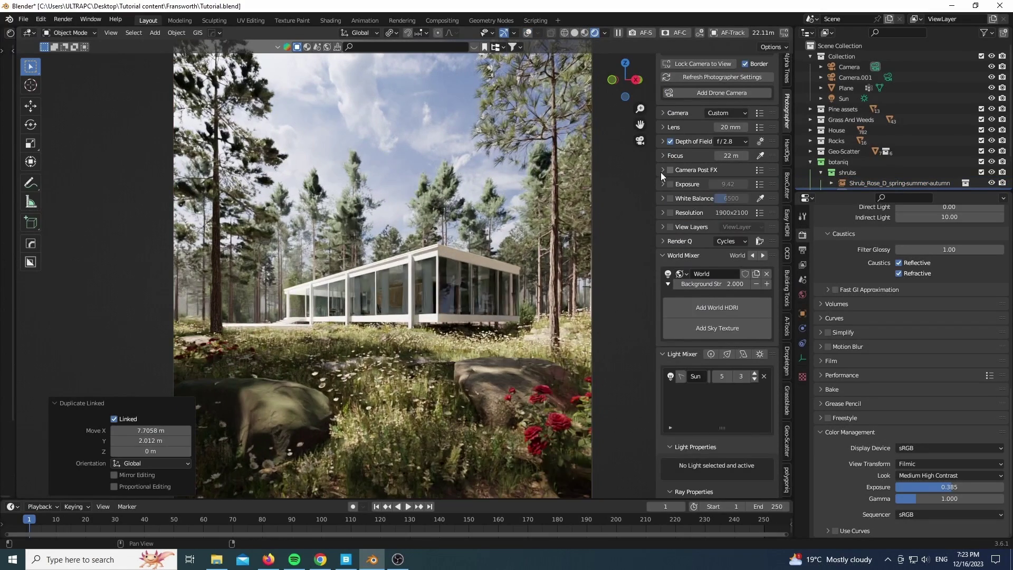
Enable Camera Post FX and turn on bloom with a strength of 0.06
{"action": "left_click", "coordinate": [670, 169]}
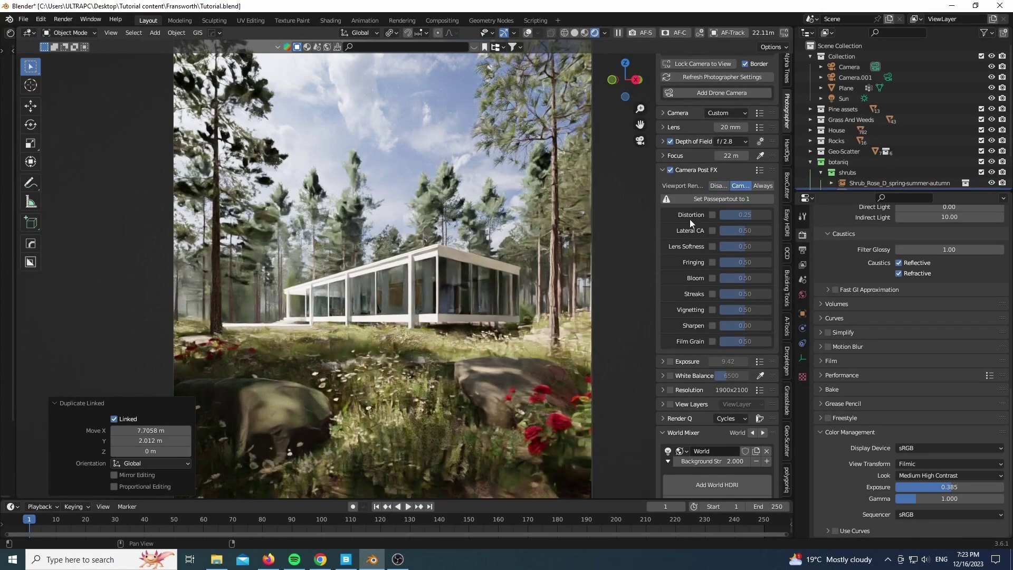
{"action": "scroll", "coordinate": [714, 221], "scroll_direction": "down", "scroll_amount": 2}
{"action": "left_click", "coordinate": [712, 222]}
{"action": "left_click_drag", "start_coordinate": [750, 220], "coordinate": [721, 222]}
{"action": "left_click", "coordinate": [732, 271]}
Turn on streaks at 0.19, vignetting at 0.50 and film grain in the camera post effects
{"action": "left_click", "coordinate": [713, 295]}
{"action": "scroll", "coordinate": [681, 309], "scroll_direction": "down", "scroll_amount": 2}
{"action": "left_click", "coordinate": [712, 315]}
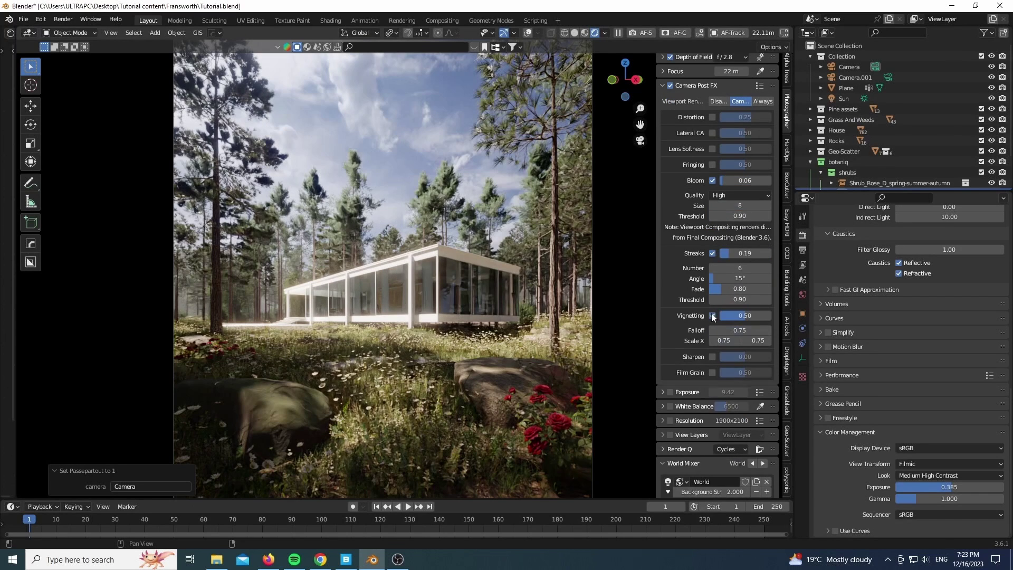
{"action": "scroll", "coordinate": [682, 290], "scroll_direction": "down", "scroll_amount": 2}
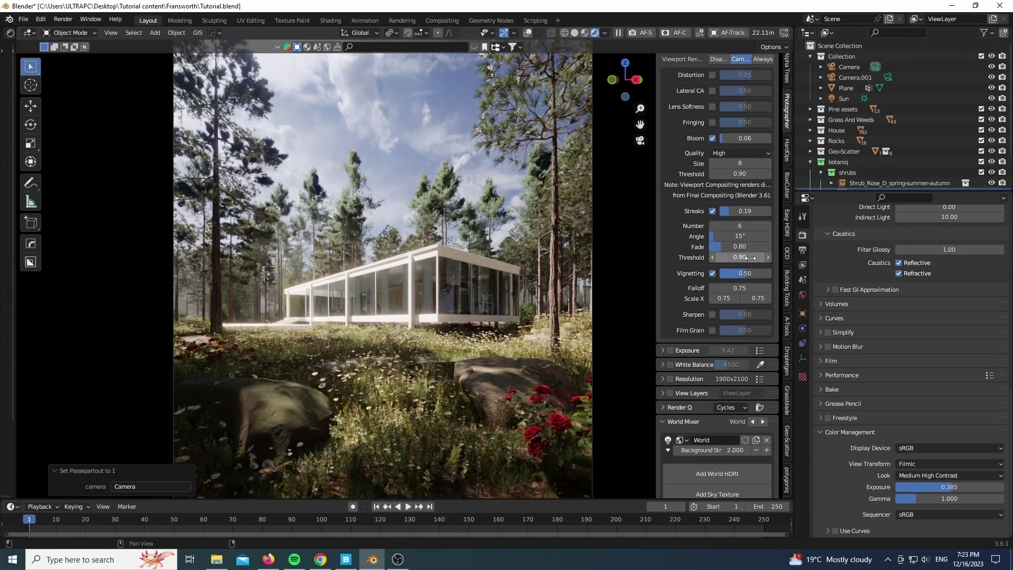
{"action": "left_click", "coordinate": [711, 330]}
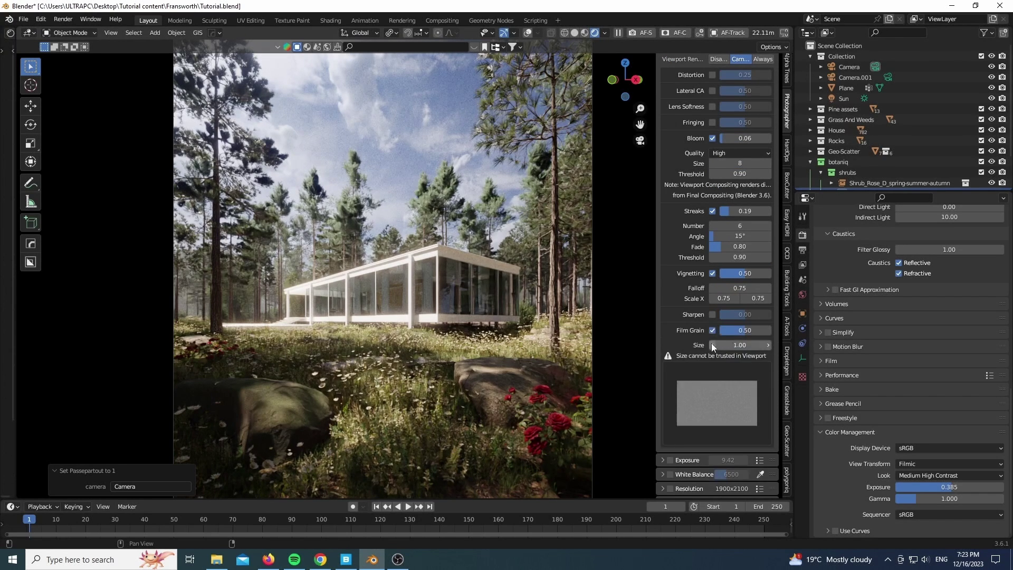
Enable Use Curves in the scene's color management and show its curve
{"action": "left_click", "coordinate": [827, 532]}
{"action": "left_click", "coordinate": [835, 531]}
{"action": "scroll", "coordinate": [841, 380], "scroll_direction": "down", "scroll_amount": 5}
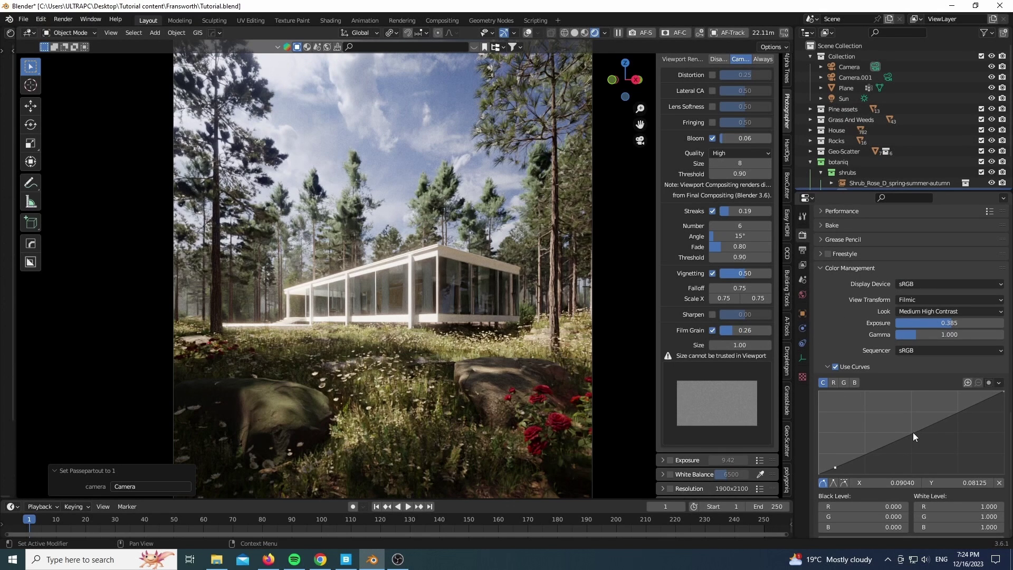
Shape the color management curve with extra shadow and midtone points, and set its black end point to X 0, Y 0.005
{"action": "left_click", "coordinate": [827, 469]}
{"action": "left_click_drag", "start_coordinate": [826, 474], "coordinate": [819, 473]}
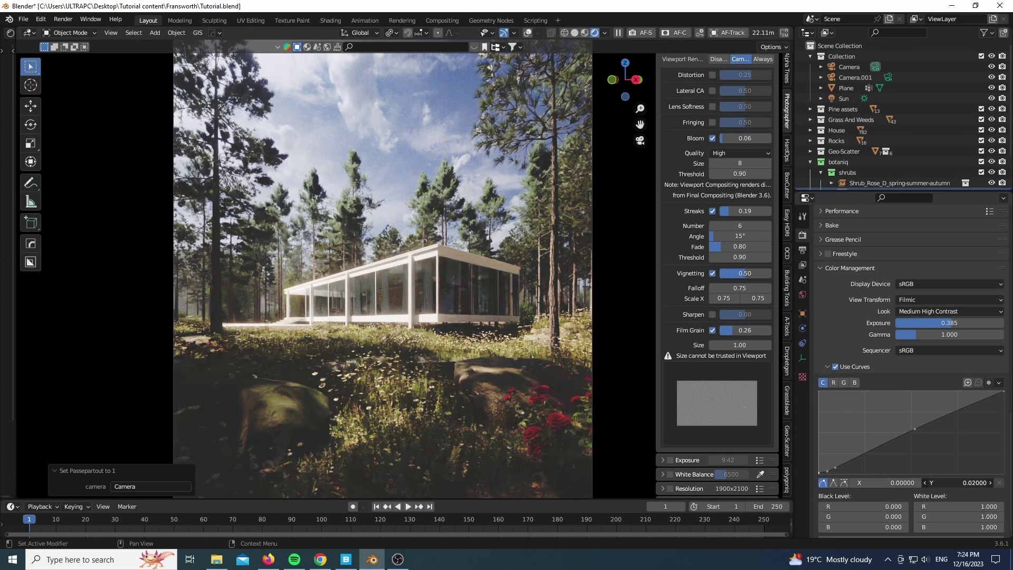
{"action": "left_click_drag", "start_coordinate": [958, 483], "coordinate": [969, 483]}
{"action": "left_click_drag", "start_coordinate": [957, 482], "coordinate": [952, 483]}
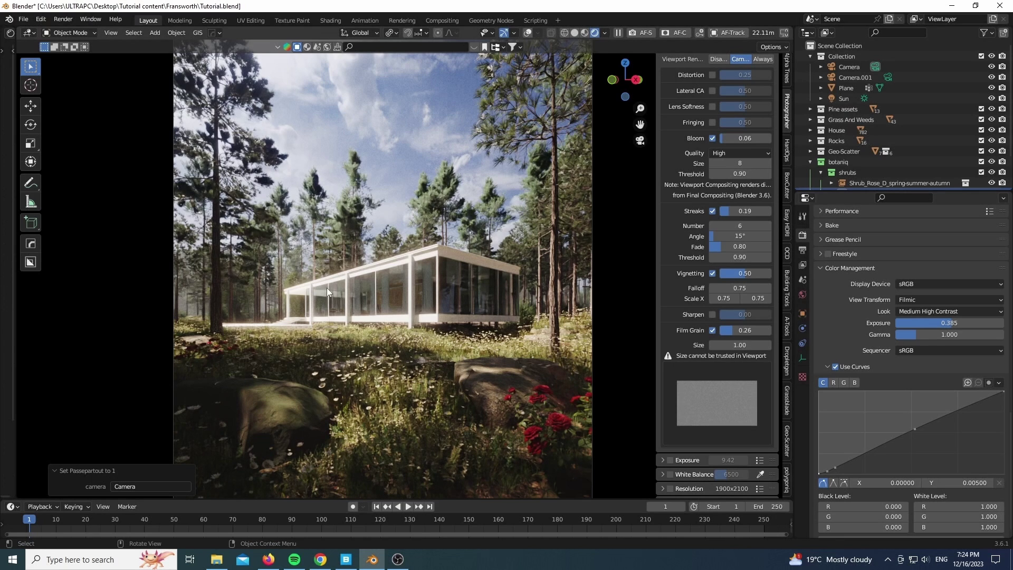
Hide the viewport sidebar and fit the whole camera frame in view to review the image
{"action": "scroll", "coordinate": [327, 287], "scroll_direction": "down", "scroll_amount": 2}
{"action": "scroll", "coordinate": [320, 309], "scroll_direction": "up", "scroll_amount": 2}
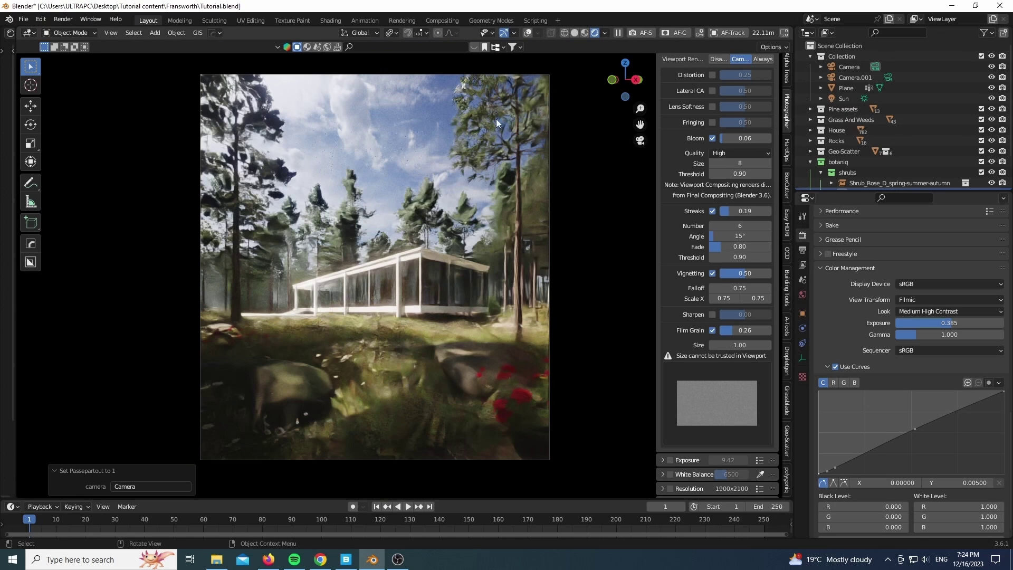
{"action": "key", "text": "n"}
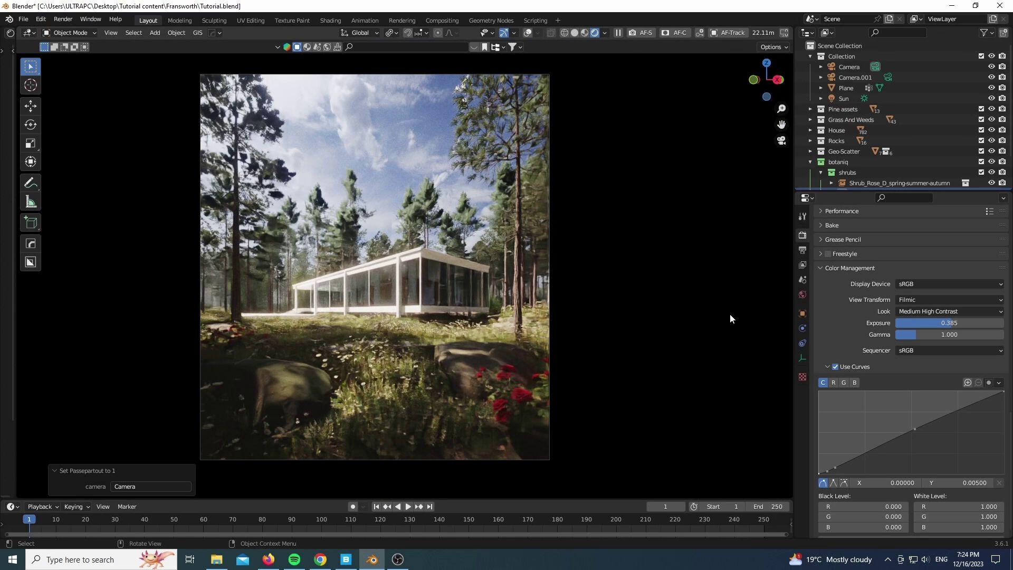
{"action": "scroll", "coordinate": [831, 310], "scroll_direction": "down", "scroll_amount": 1}
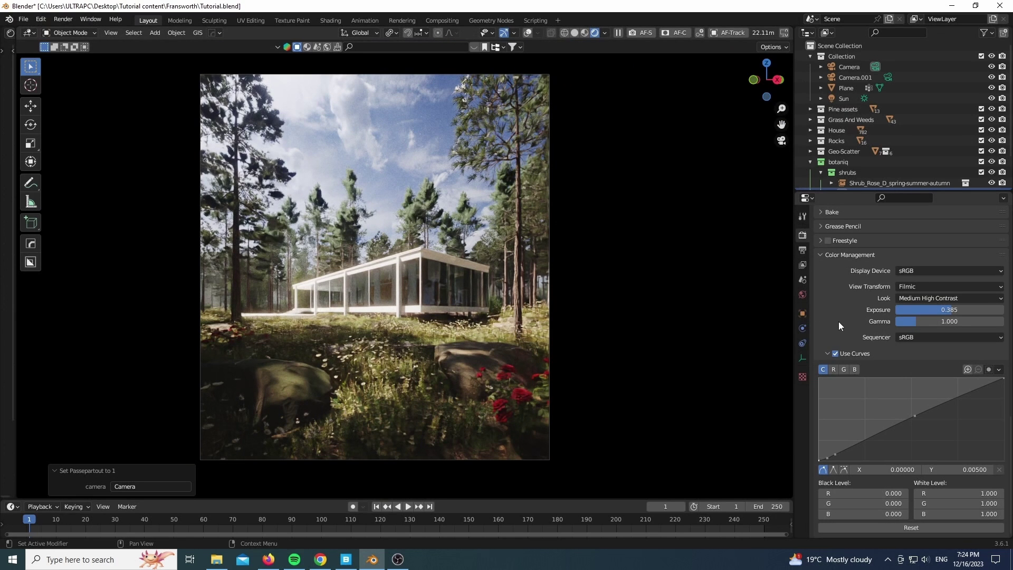
{"action": "left_click", "coordinate": [920, 268]}
{"action": "left_click", "coordinate": [919, 269]}
{"action": "left_click", "coordinate": [918, 284]}
{"action": "left_click", "coordinate": [917, 286]}
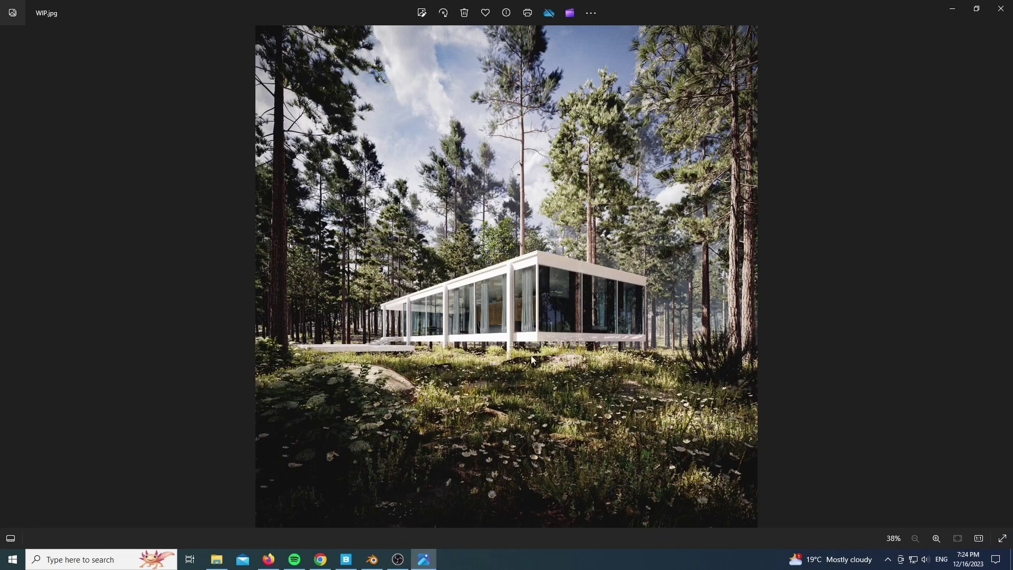
{"action": "scroll", "coordinate": [467, 361], "scroll_direction": "up", "scroll_amount": 3}
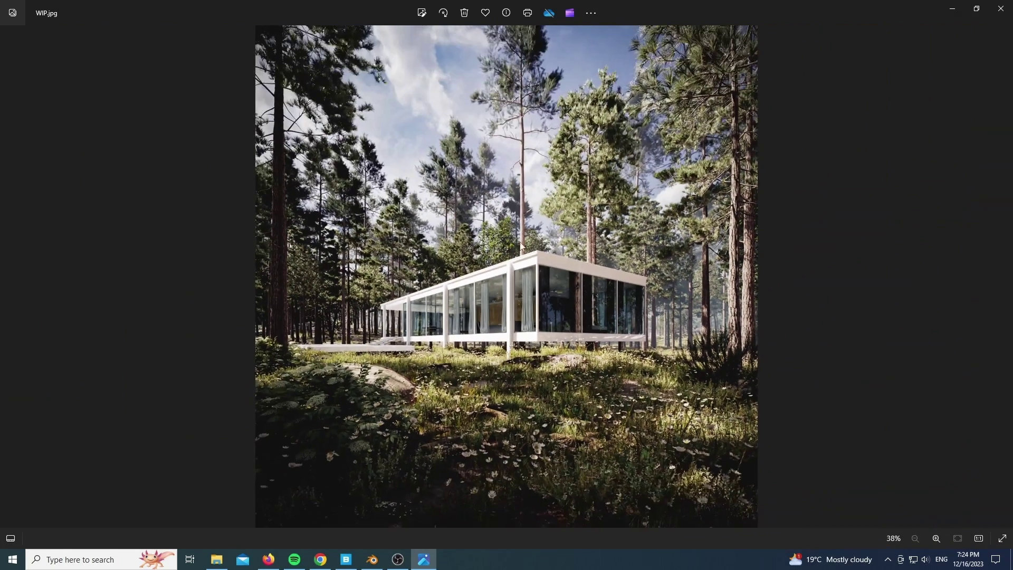